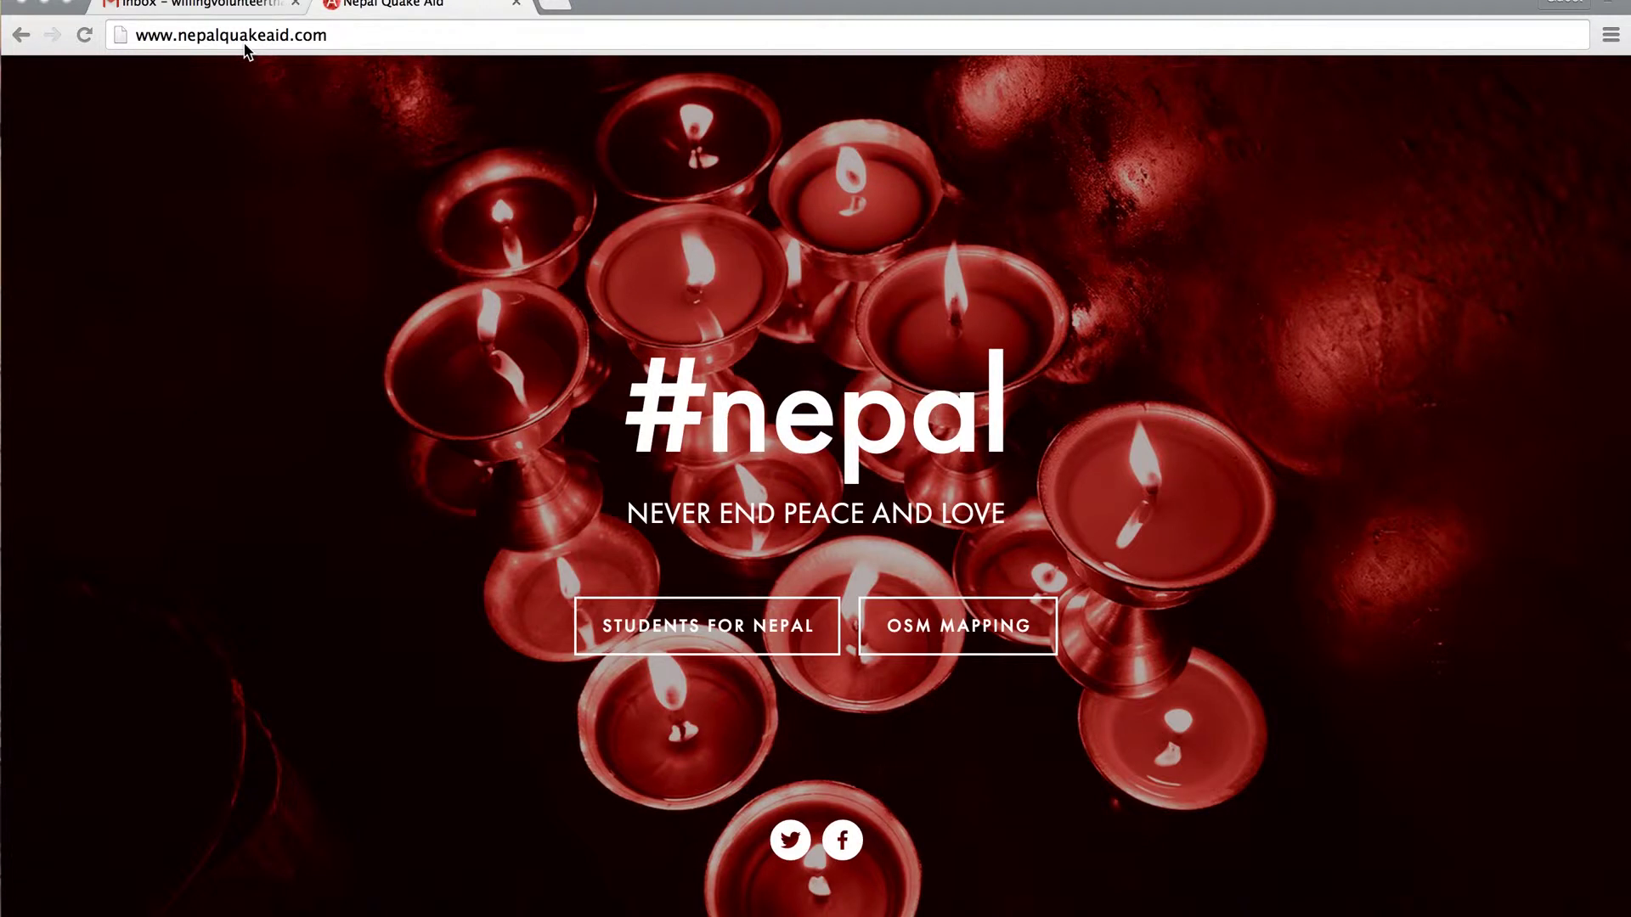
Step: Open the Nepal mapping project in the OSM Tasking Manager and go from its OpenStreetMap login to new account registration
{"action": "left_click", "coordinate": [917, 627]}
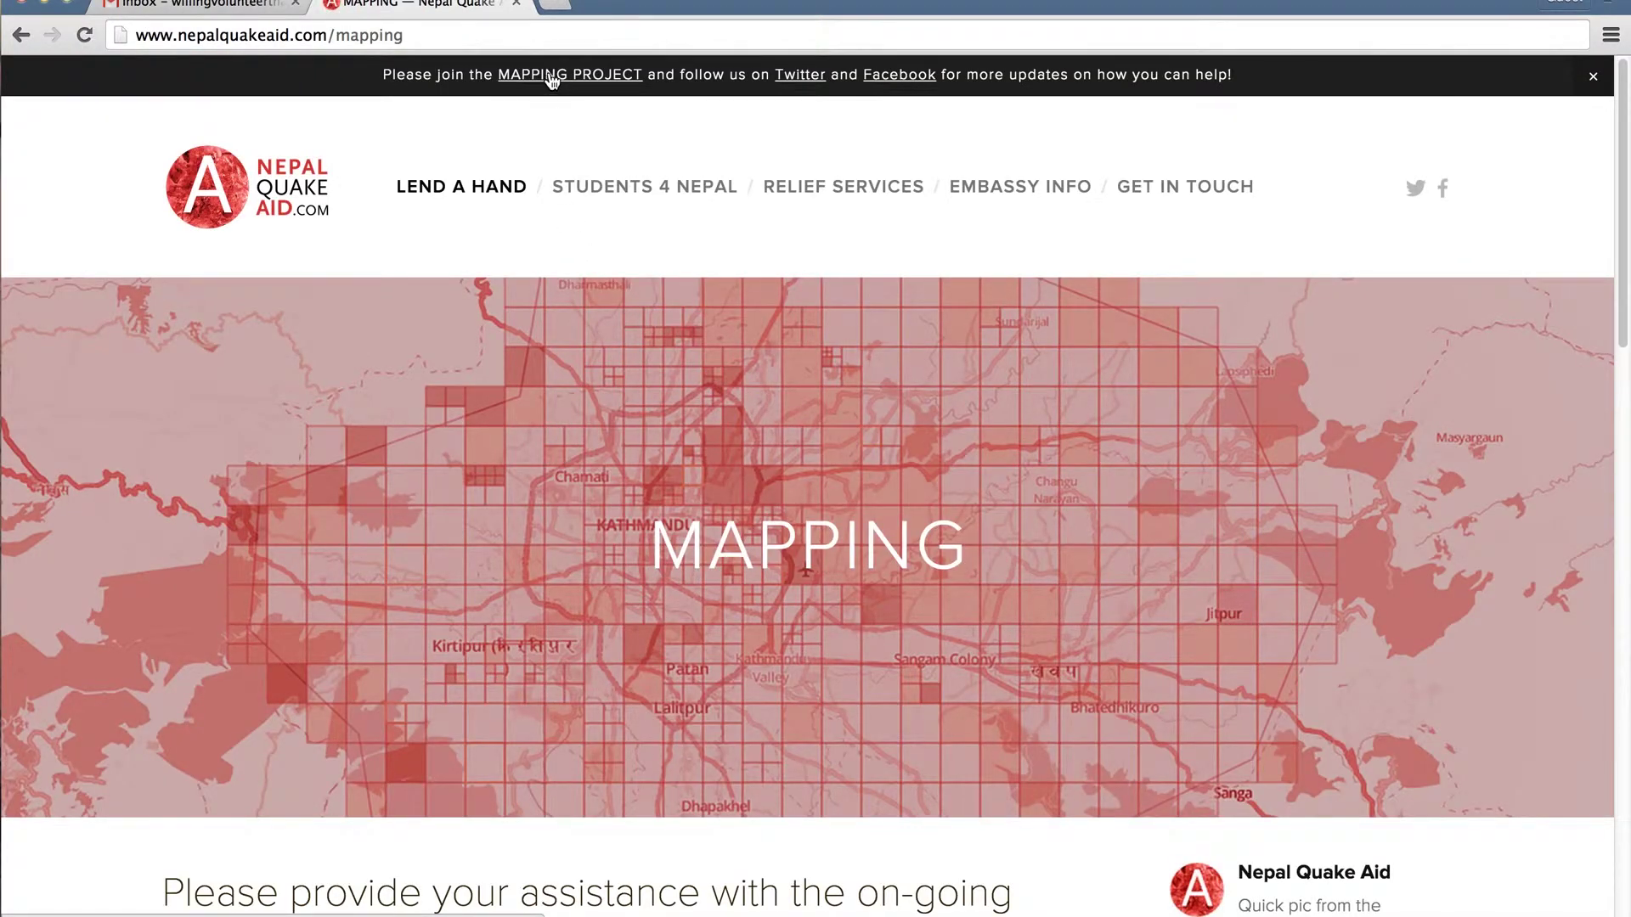
{"action": "left_click", "coordinate": [552, 77]}
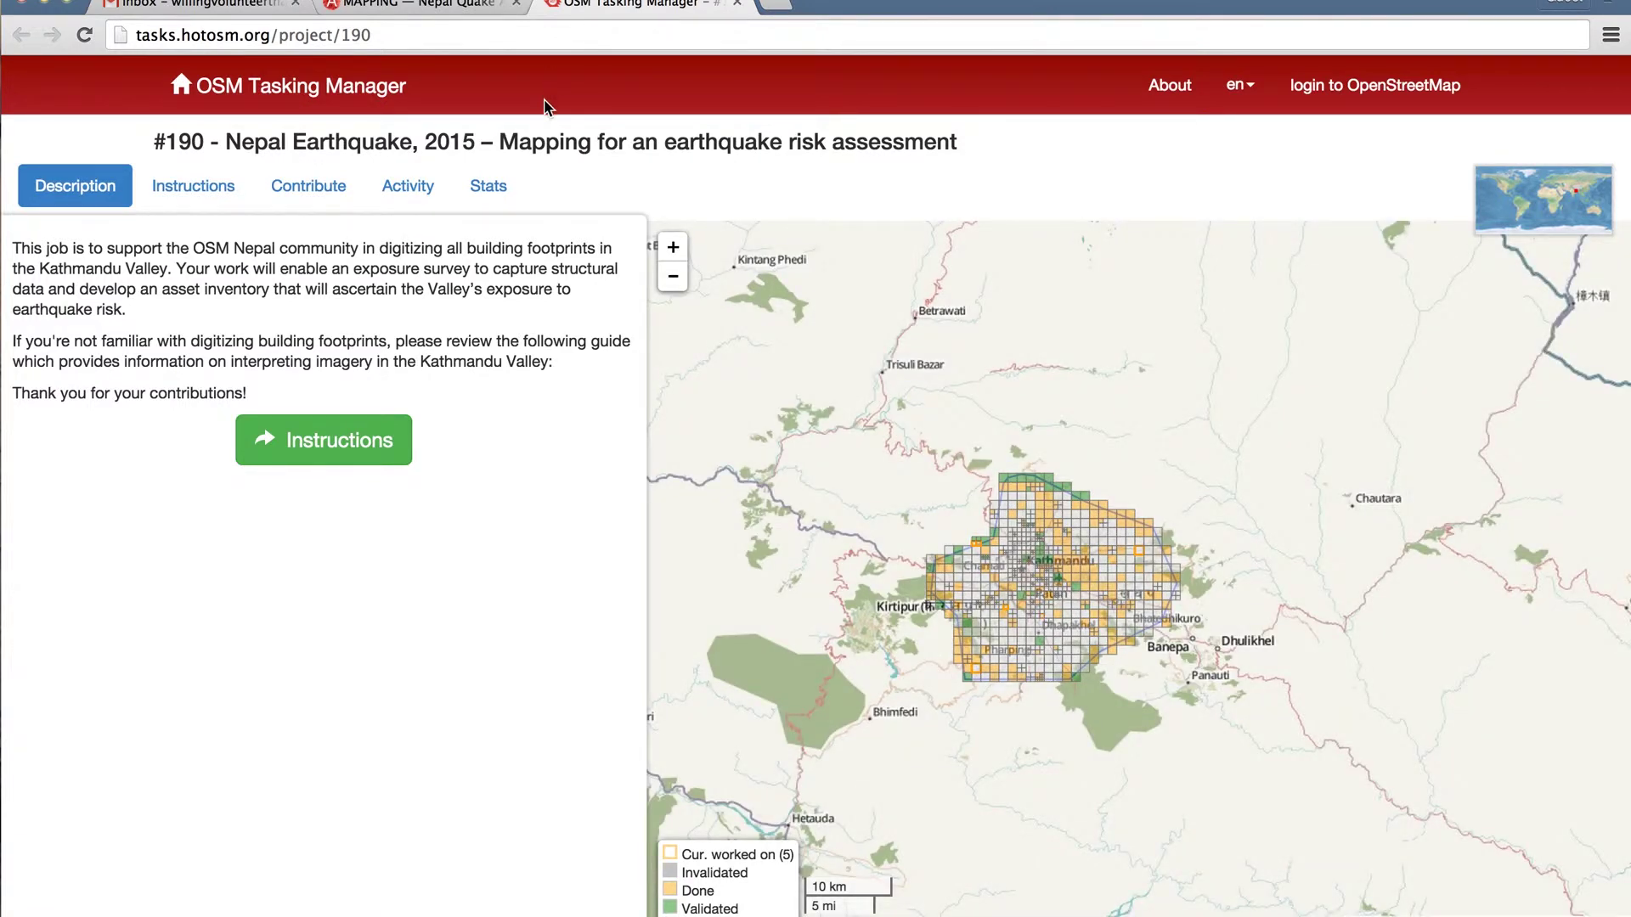
{"action": "left_click", "coordinate": [1343, 93]}
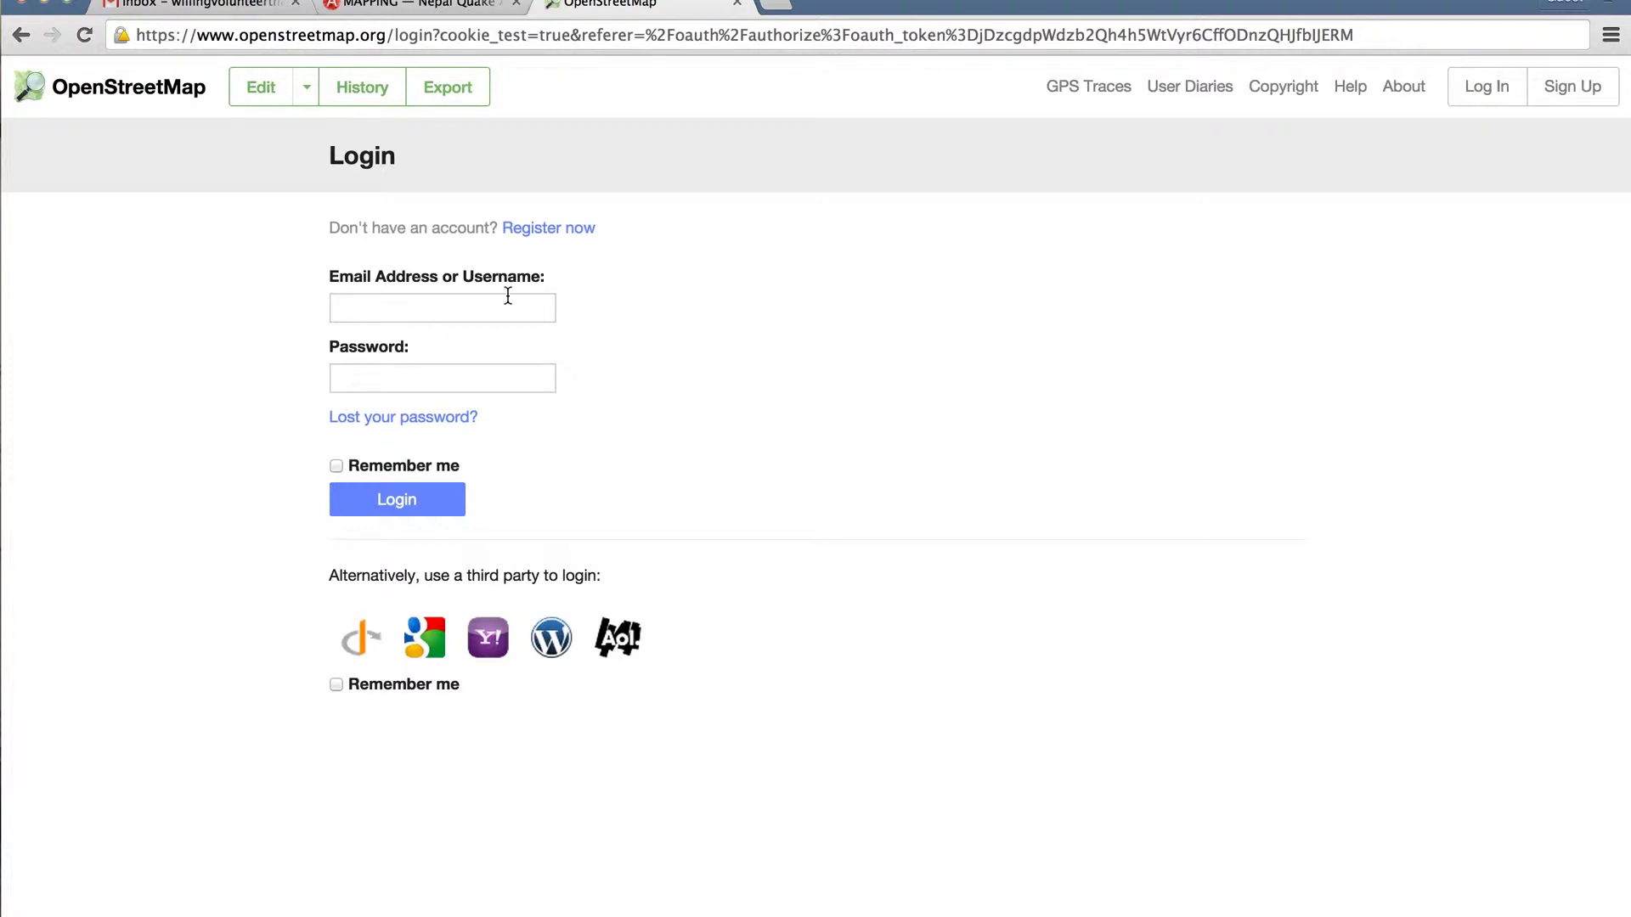
{"action": "left_click", "coordinate": [542, 236]}
Step: Fill in and confirm the volunteer's email address on the sign-up form, and set the display name to "Eager Mapper"
{"action": "left_click", "coordinate": [413, 410]}
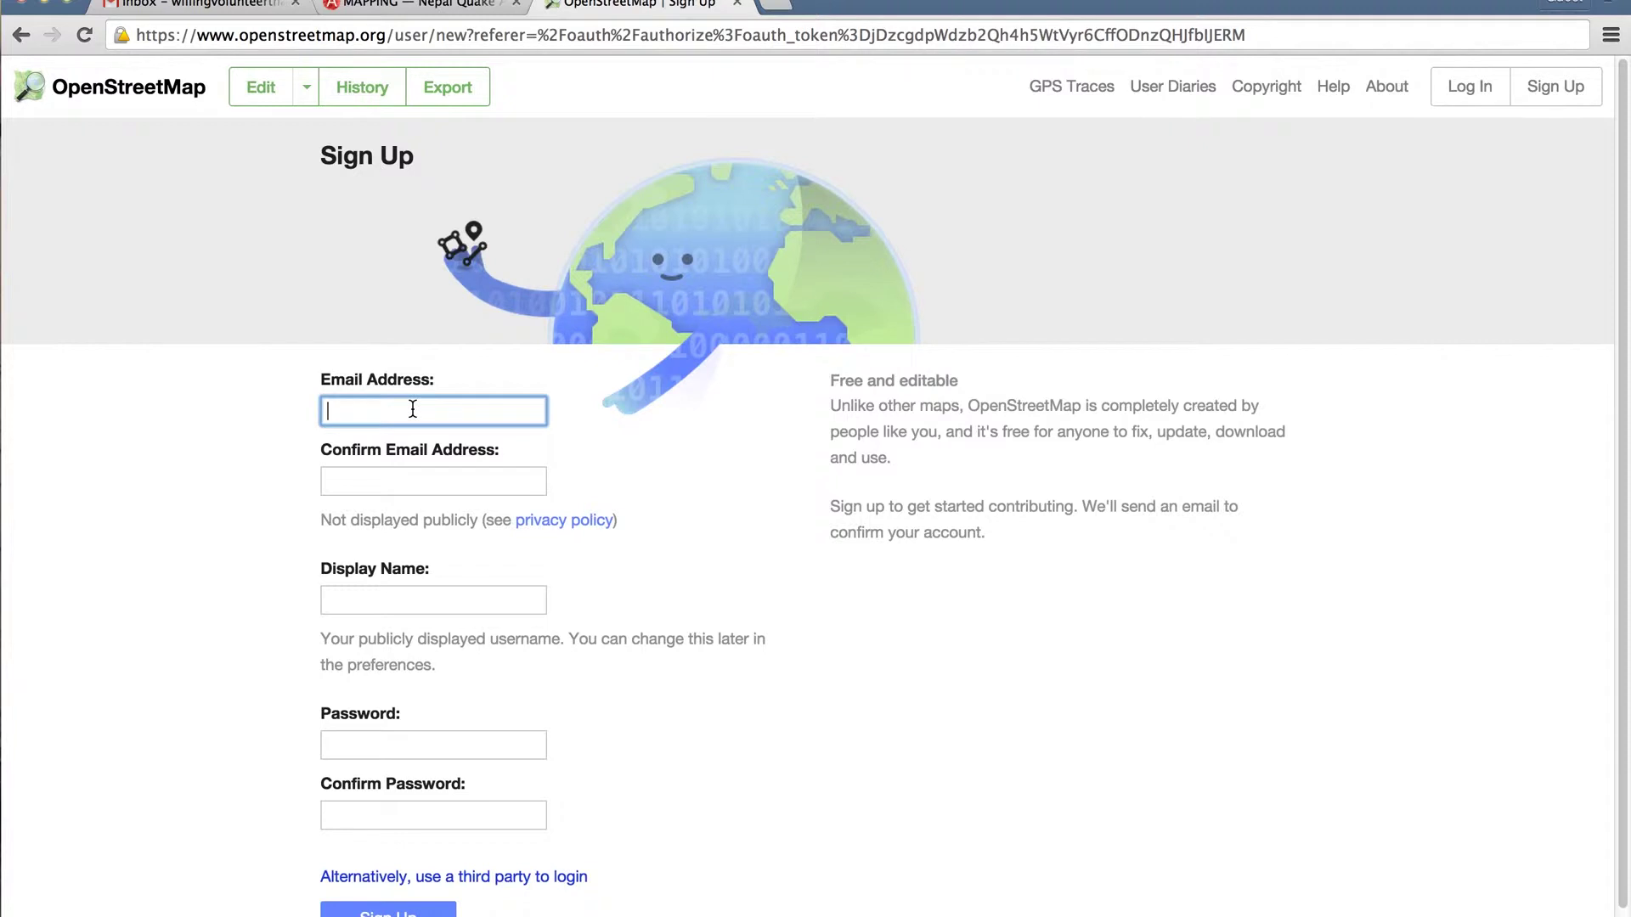
{"action": "key", "text": "super+v"}
{"action": "left_click", "coordinate": [374, 484]}
{"action": "key", "text": "super+v"}
{"action": "left_click", "coordinate": [399, 603]}
{"action": "type", "text": "E"}
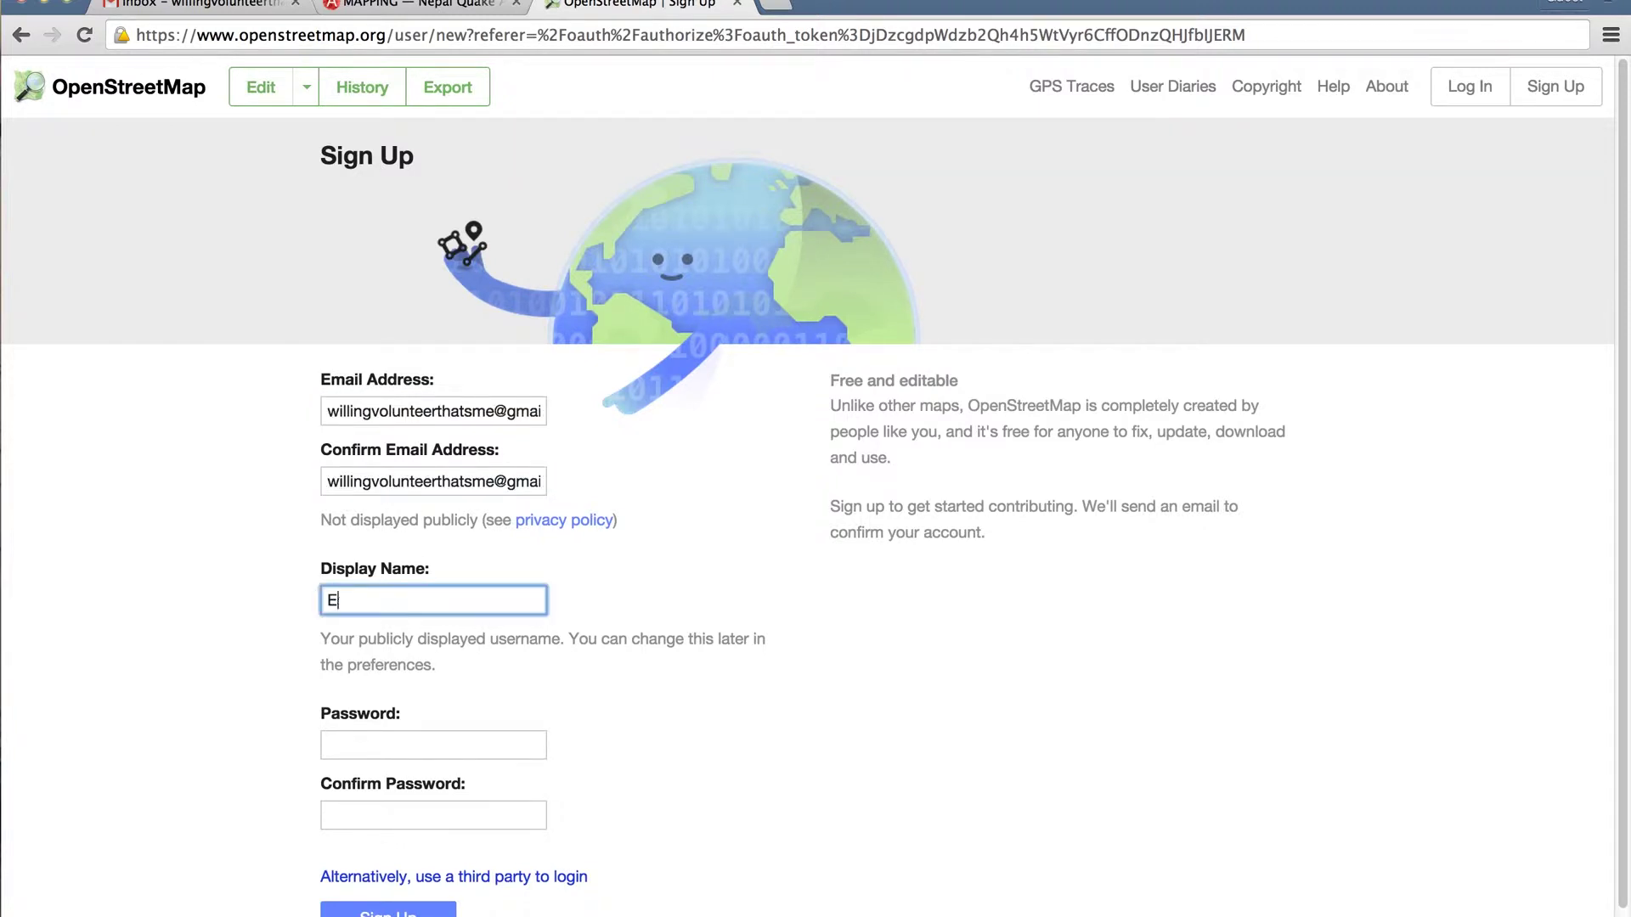
{"action": "type", "text": "ager Mapper"}
Step: Enter and confirm the account password, and submit the sign-up form
{"action": "scroll", "coordinate": [354, 717], "scroll_direction": "down", "scroll_amount": 1}
{"action": "left_click", "coordinate": [351, 722]}
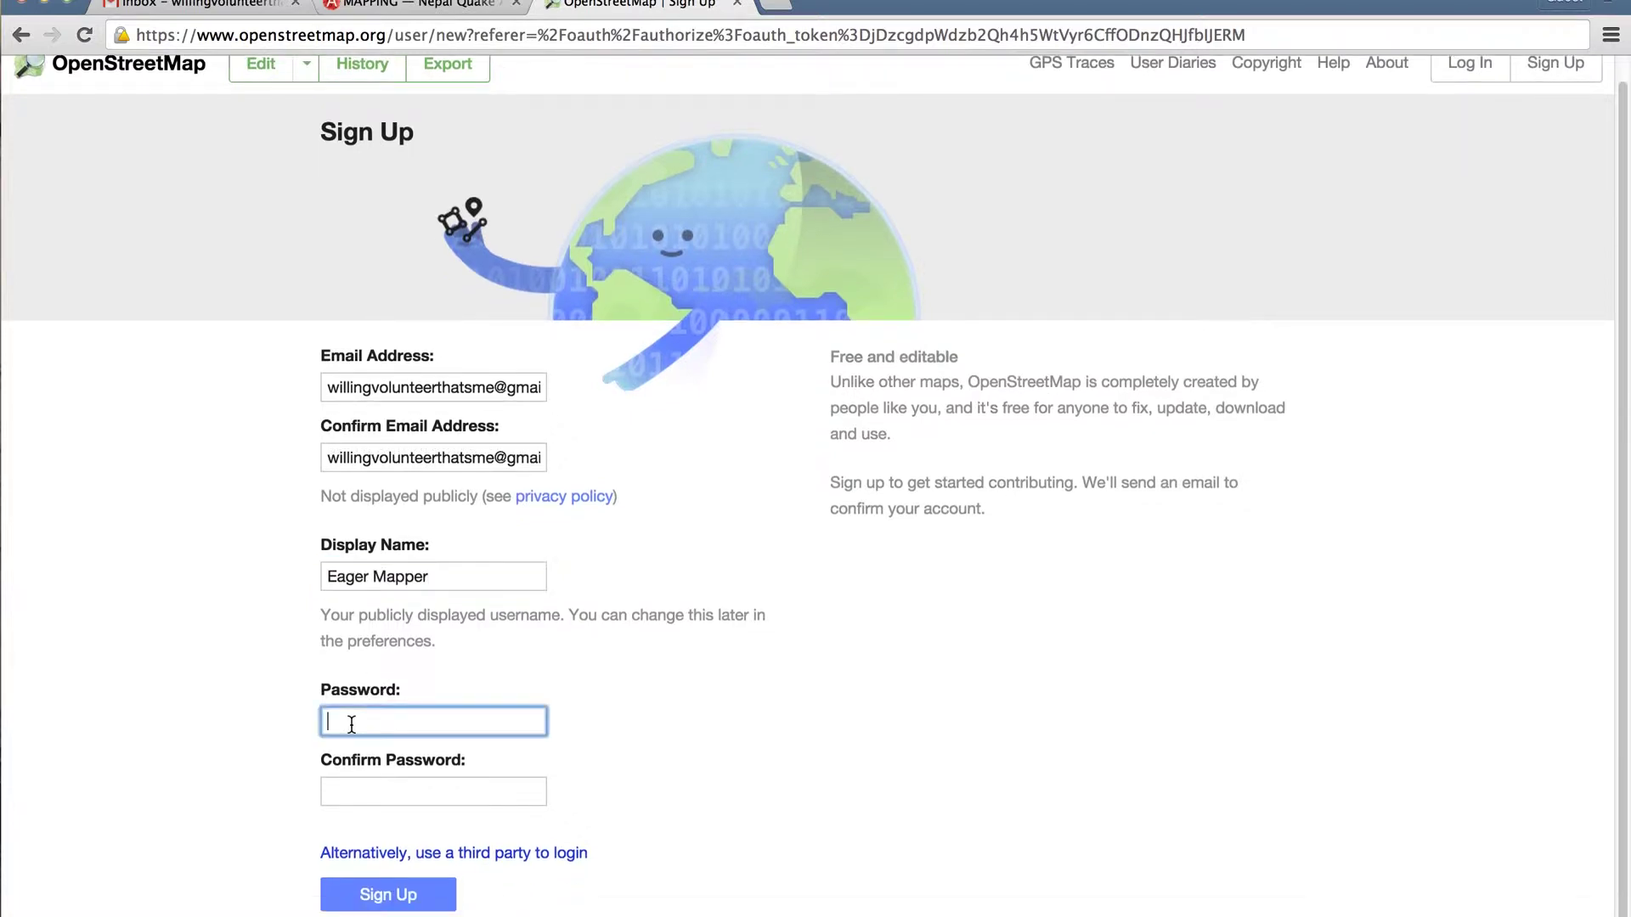
{"action": "type", "text": "•••••••••••••"}
{"action": "left_click", "coordinate": [366, 792]}
{"action": "type", "text": "•••••••••••••"}
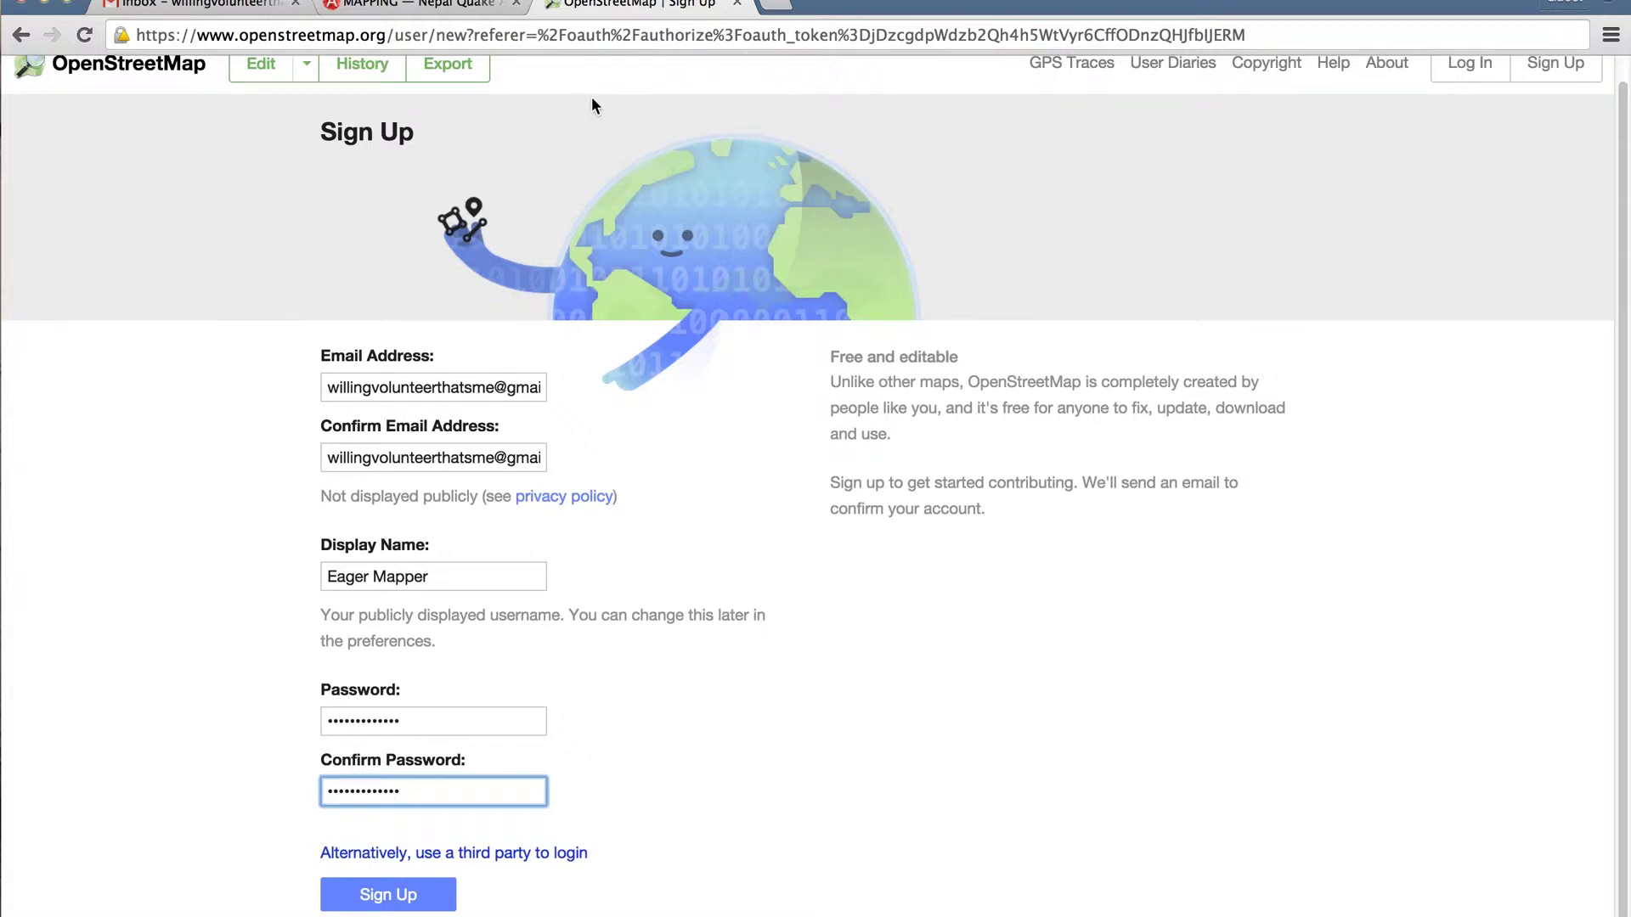
{"action": "scroll", "coordinate": [592, 104], "scroll_direction": "up", "scroll_amount": 1}
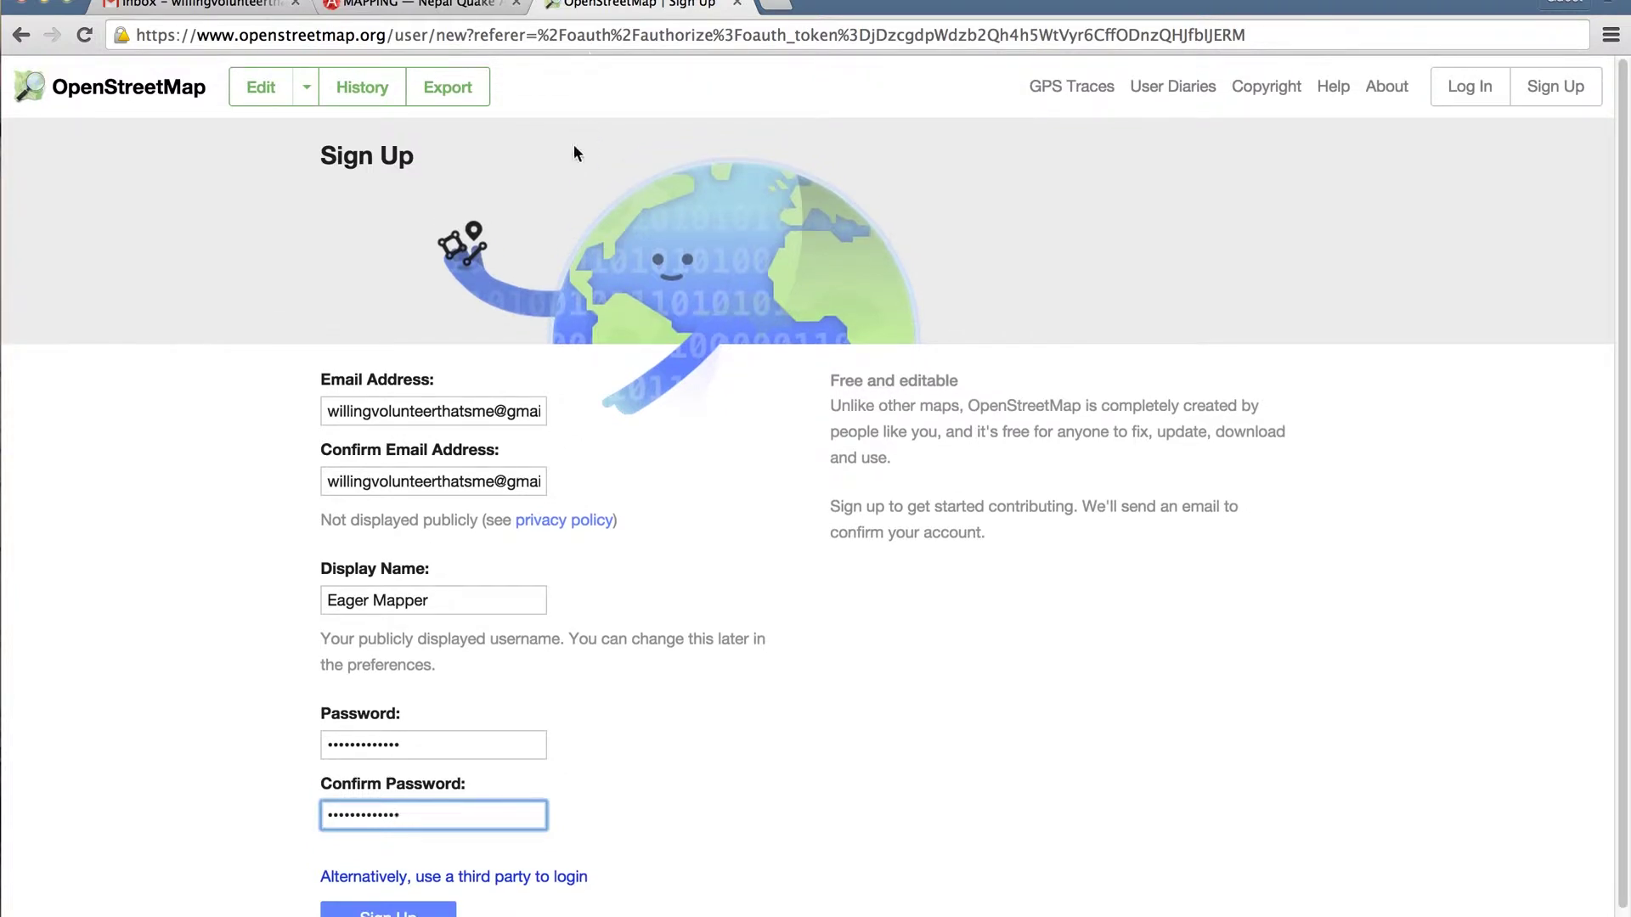
{"action": "scroll", "coordinate": [543, 254], "scroll_direction": "down", "scroll_amount": 1}
{"action": "left_click", "coordinate": [388, 894]}
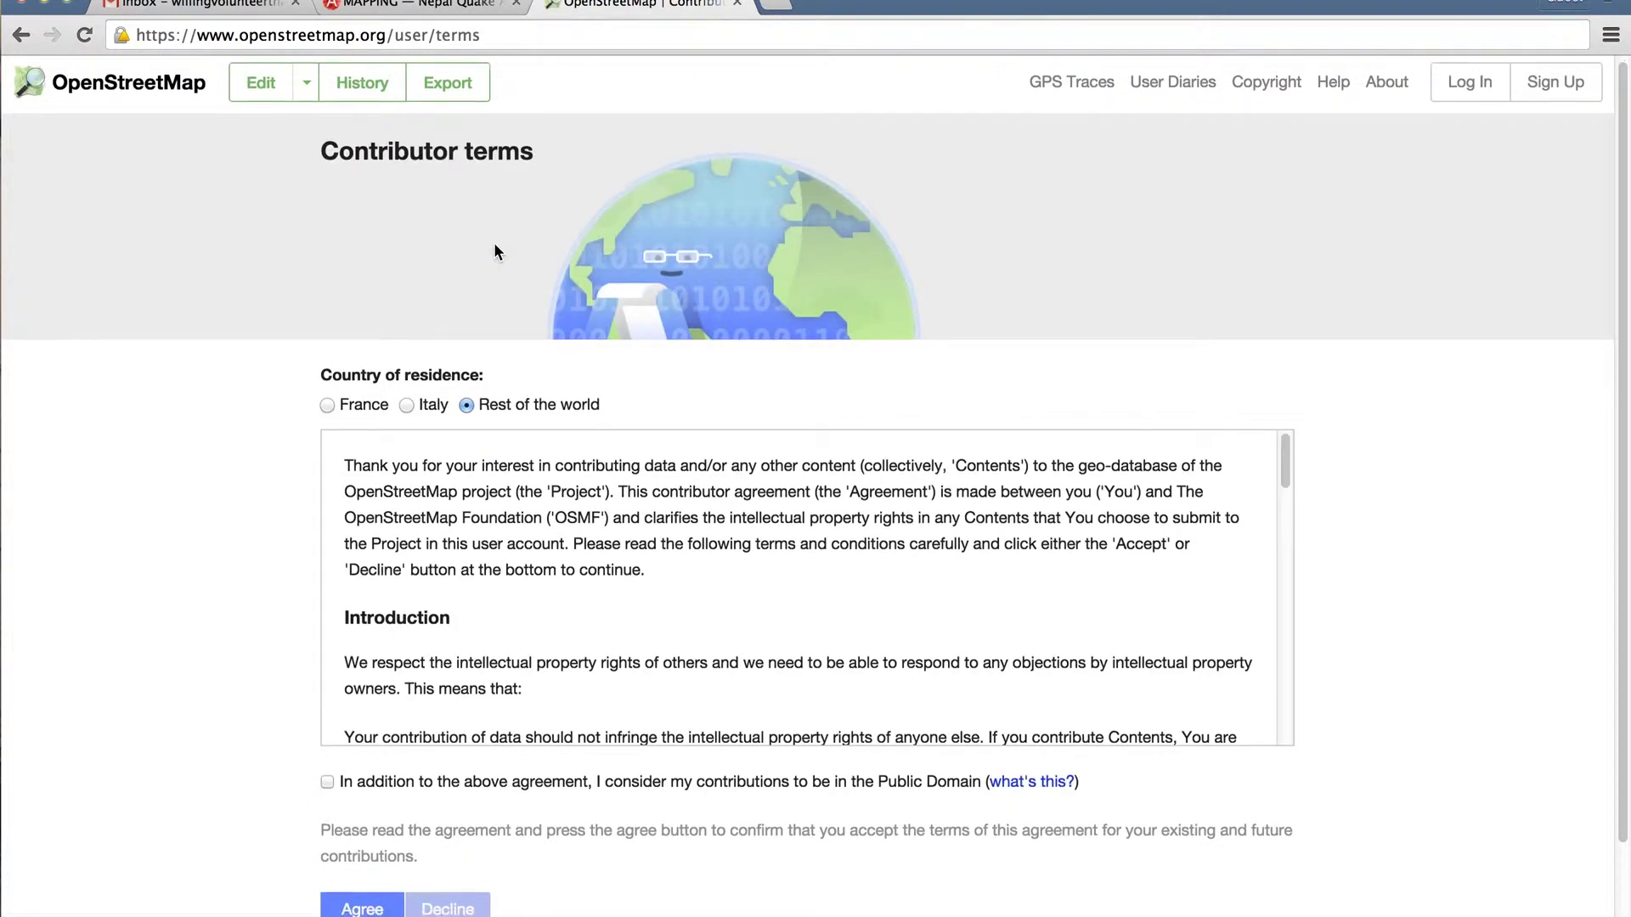
Step: Agree to the contributor terms and confirm the account through the link in the OpenStreetMap welcome email in Gmail
{"action": "scroll", "coordinate": [495, 246], "scroll_direction": "down", "scroll_amount": 4}
{"action": "left_click", "coordinate": [362, 812]}
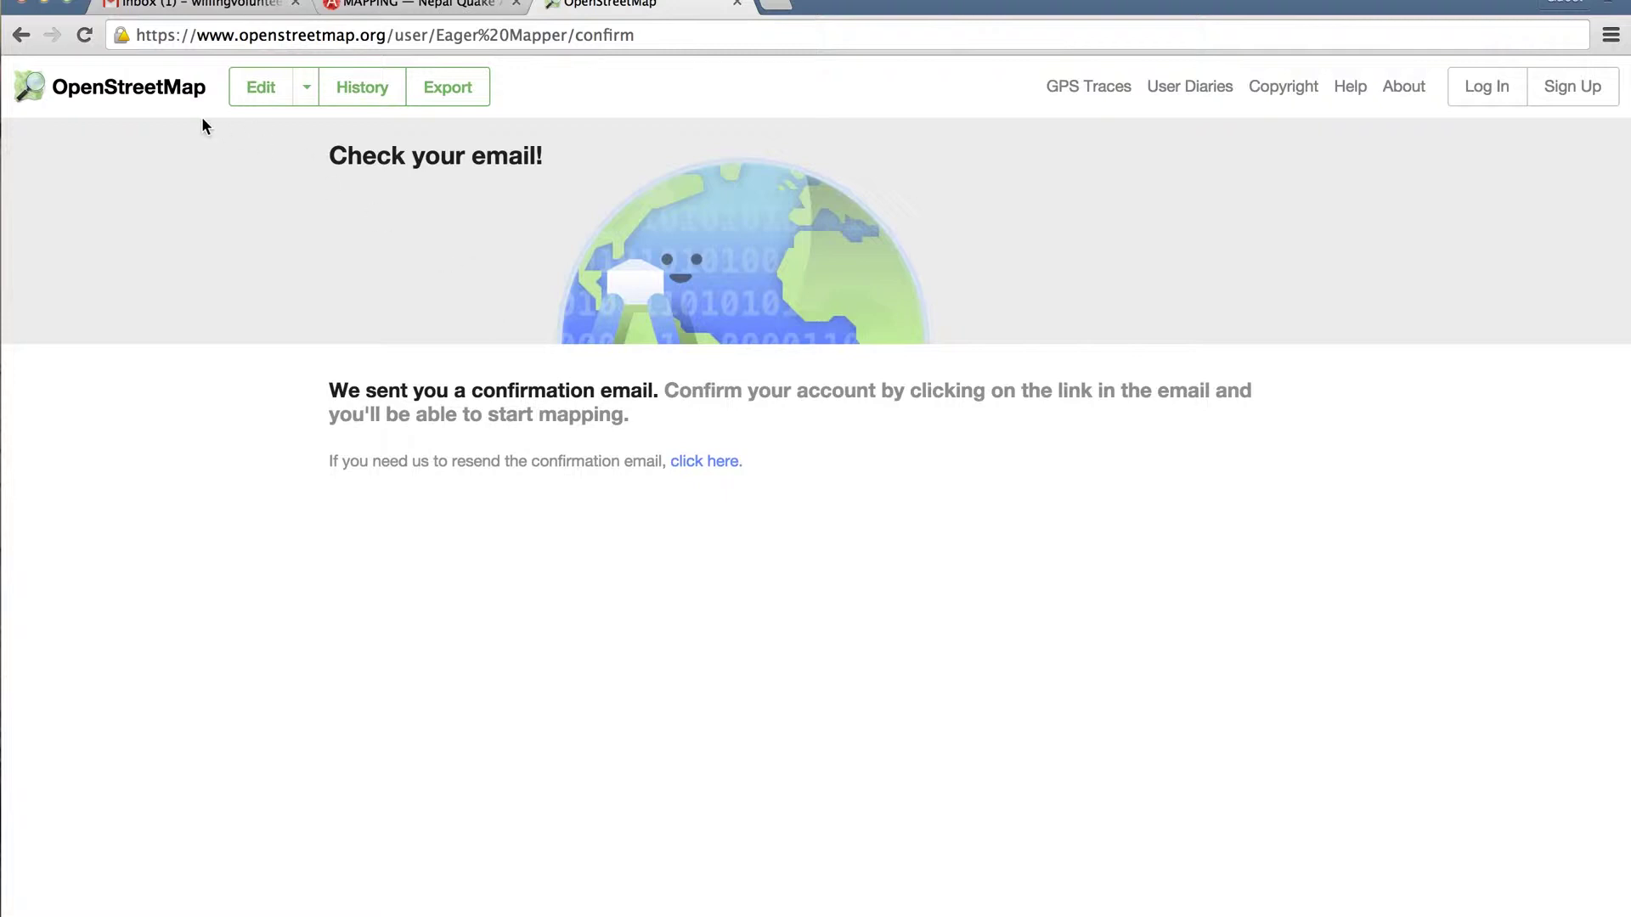
{"action": "left_click", "coordinate": [183, 7]}
{"action": "left_click", "coordinate": [571, 266]}
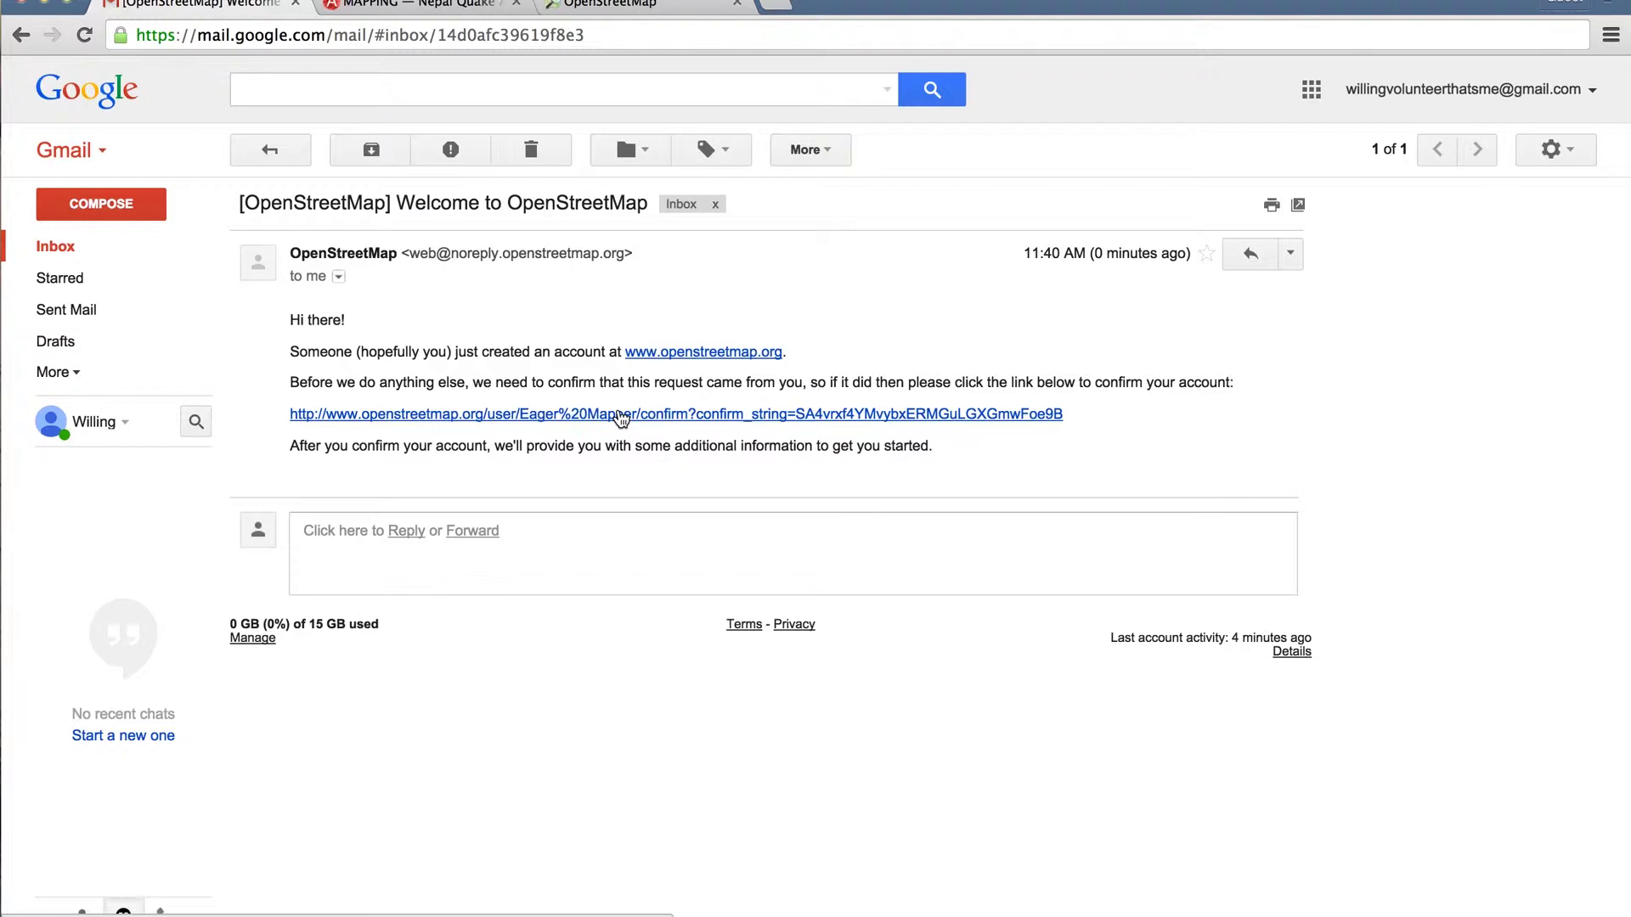
{"action": "left_click", "coordinate": [621, 416]}
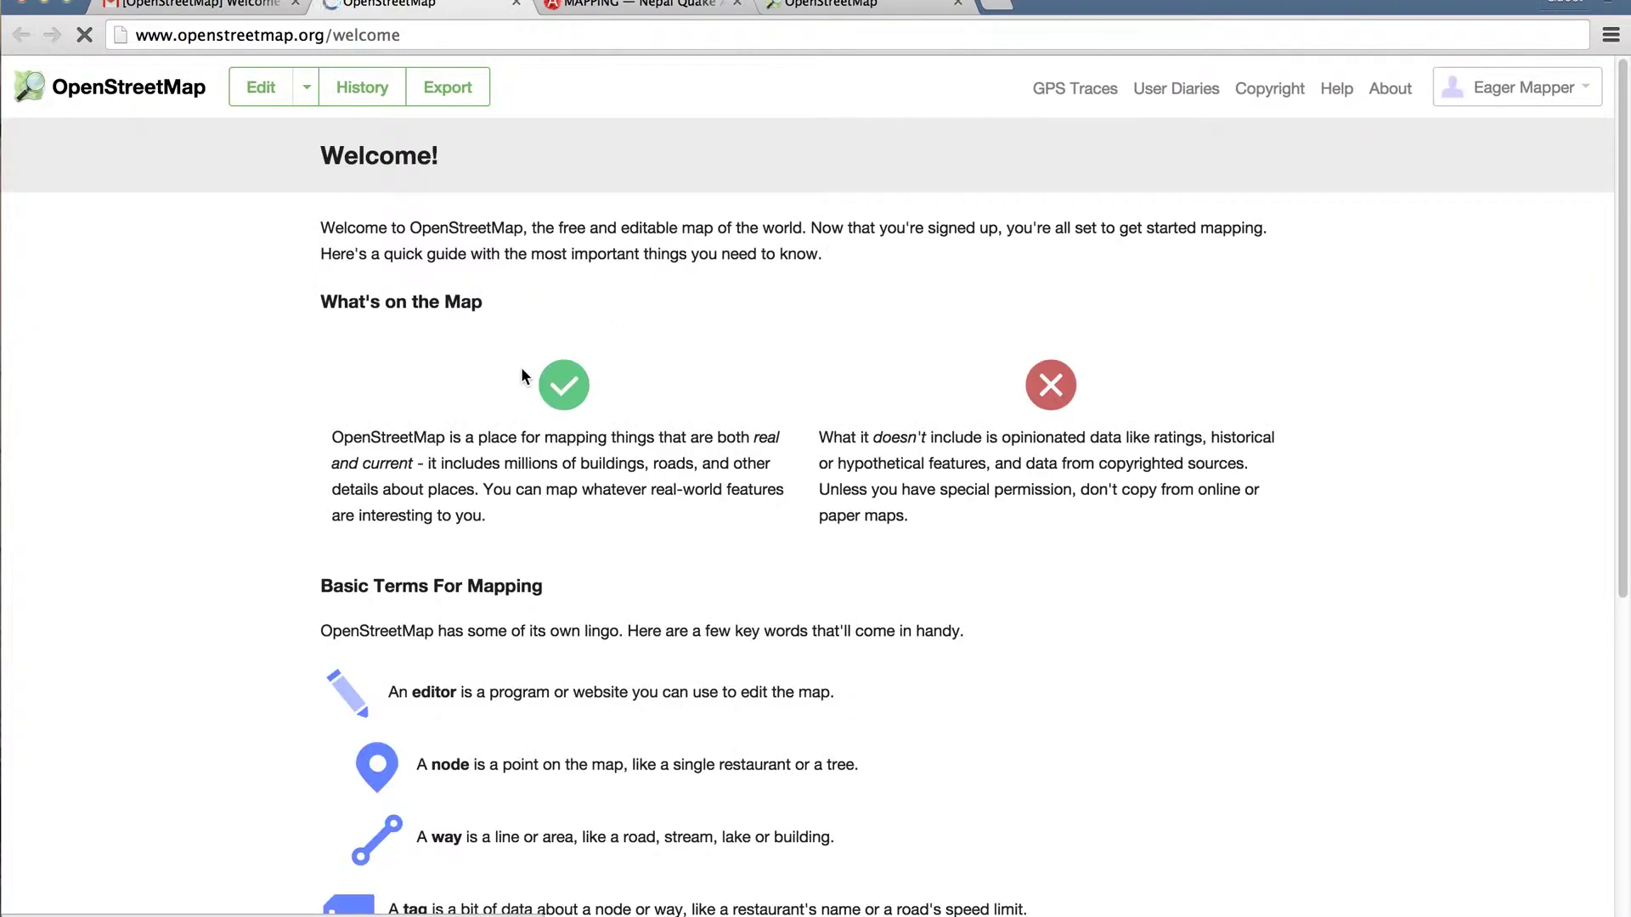
Step: Start mapping from the OpenStreetMap welcome page and allow the site to use the location
{"action": "scroll", "coordinate": [659, 348], "scroll_direction": "down", "scroll_amount": 6}
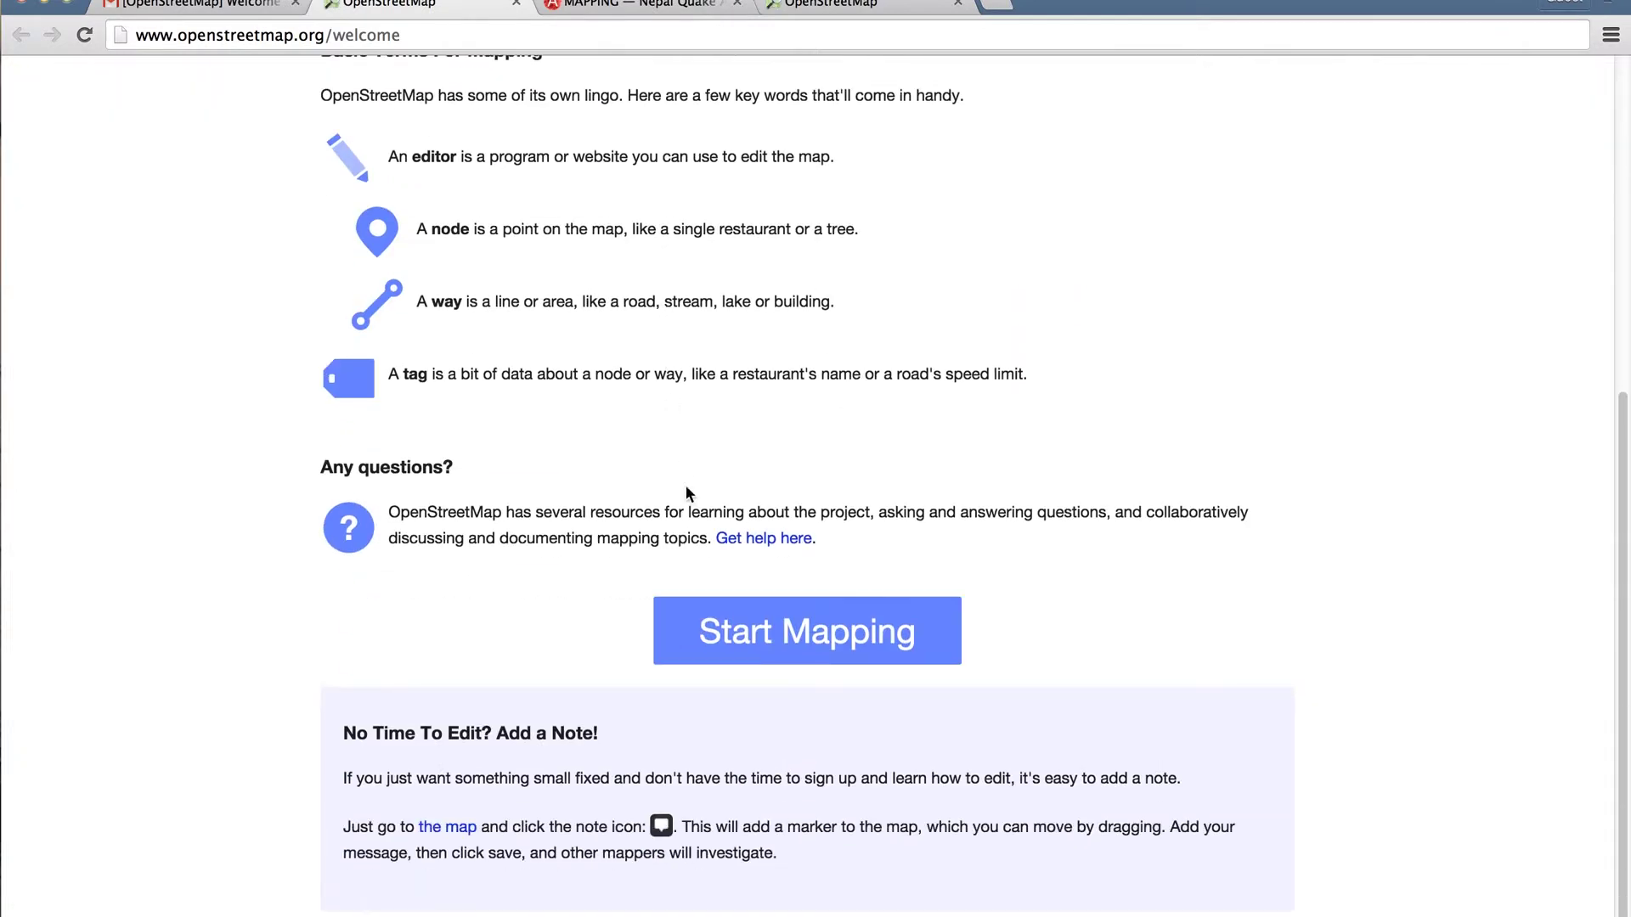
{"action": "left_click", "coordinate": [712, 632]}
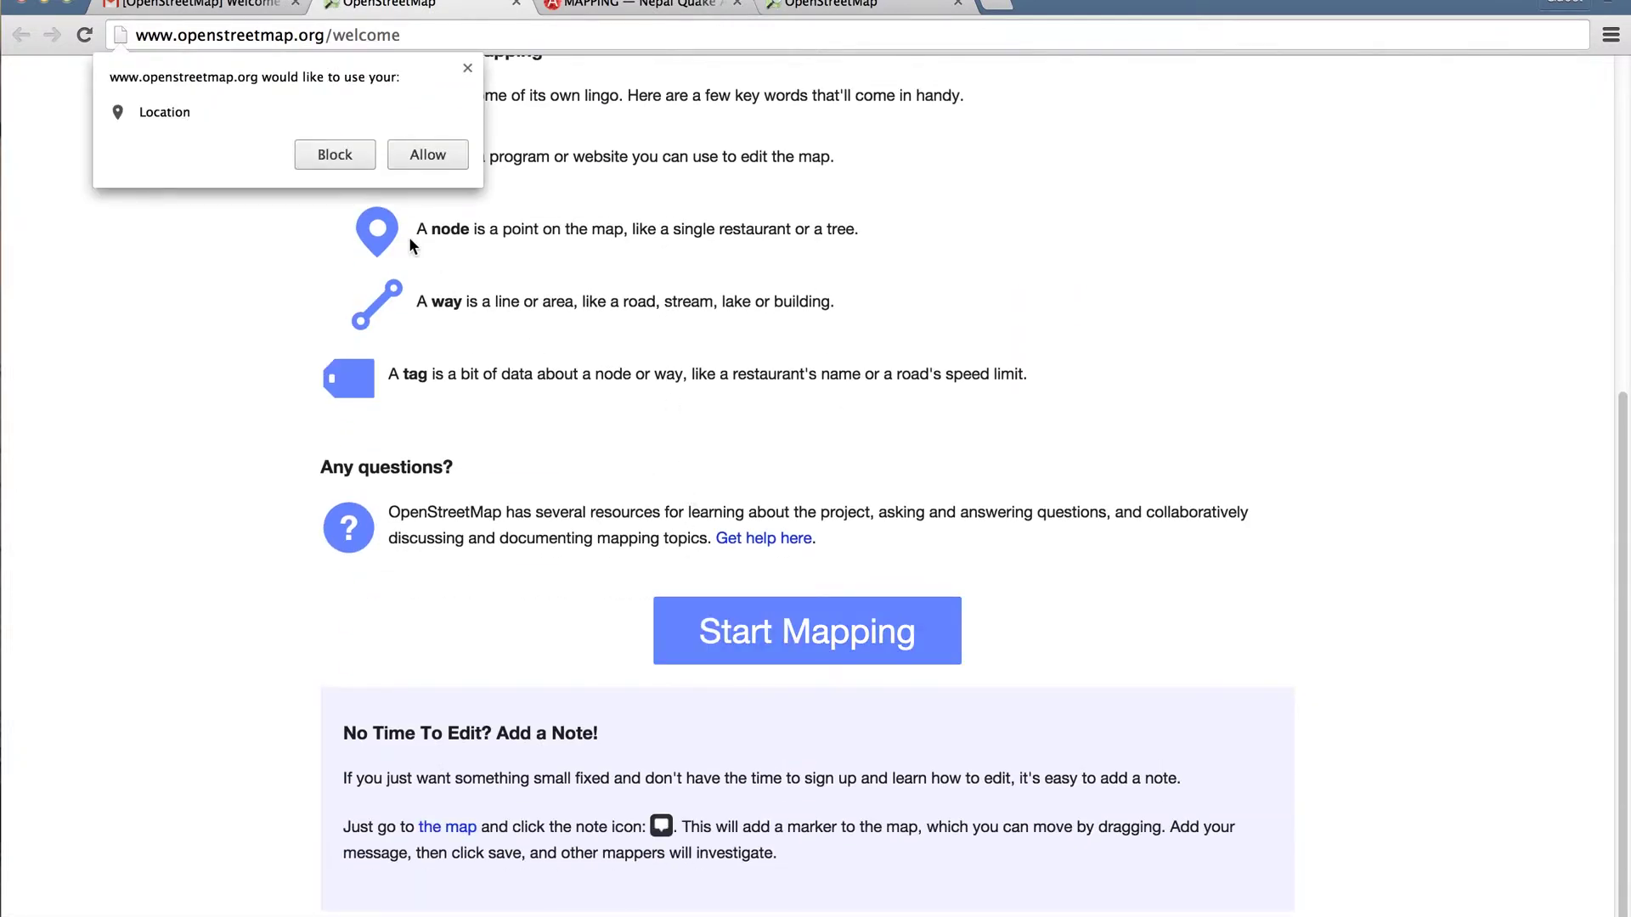
{"action": "left_click", "coordinate": [418, 155]}
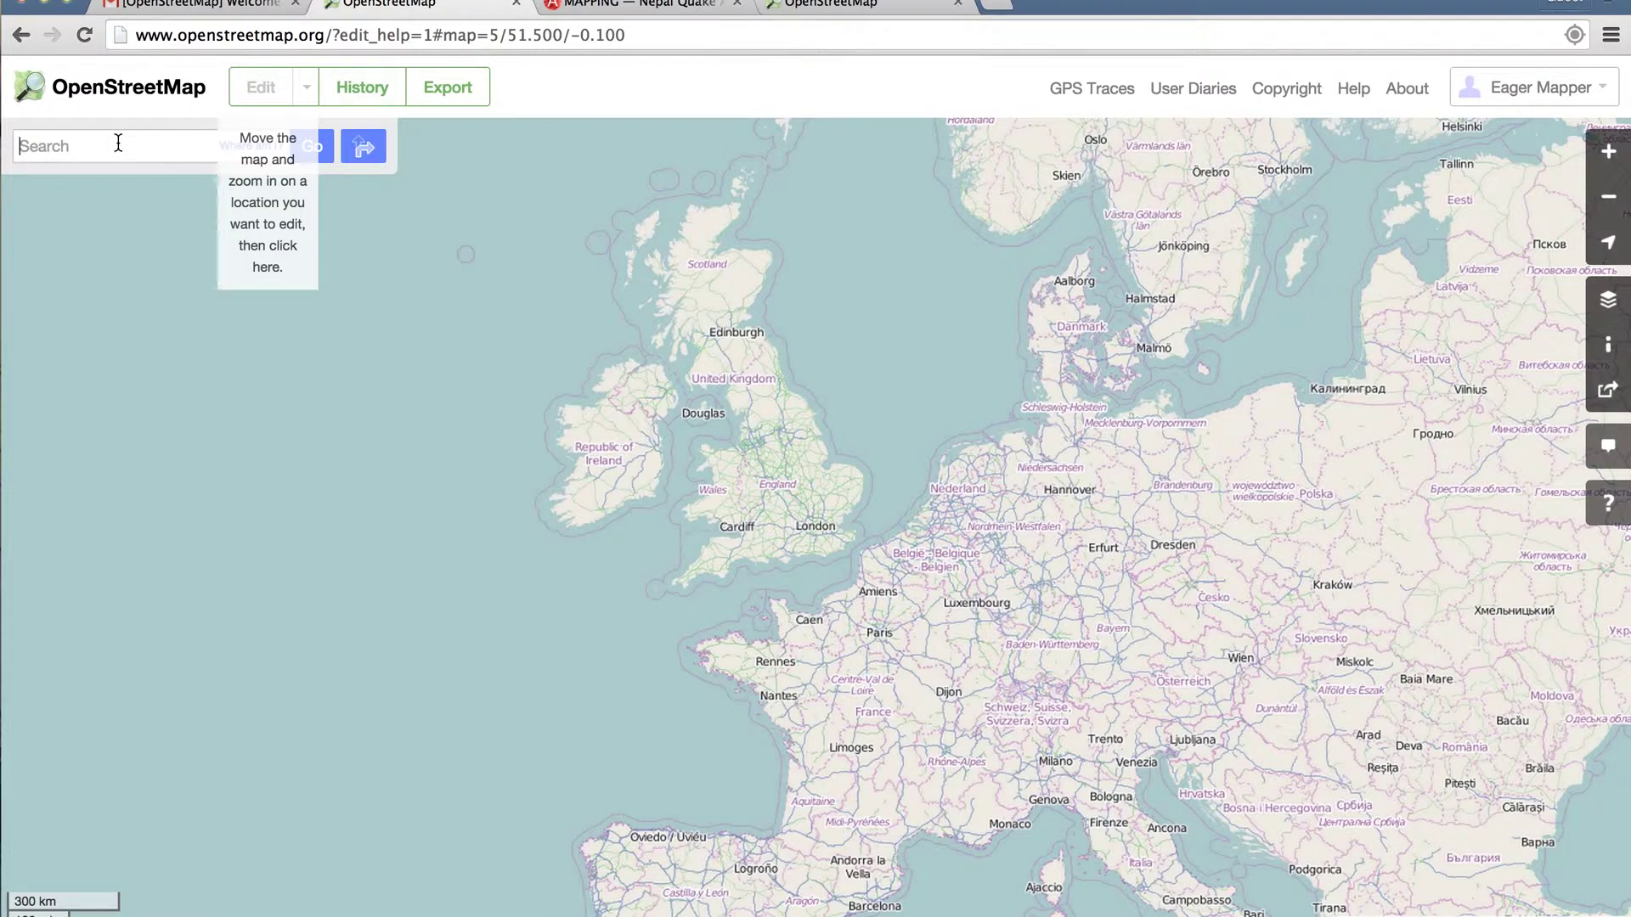
Step: Reopen the mapping project from the Nepal Quake Aid site, log in to OpenStreetMap and authorize OSMTM to read the user preferences
{"action": "left_click", "coordinate": [591, 4]}
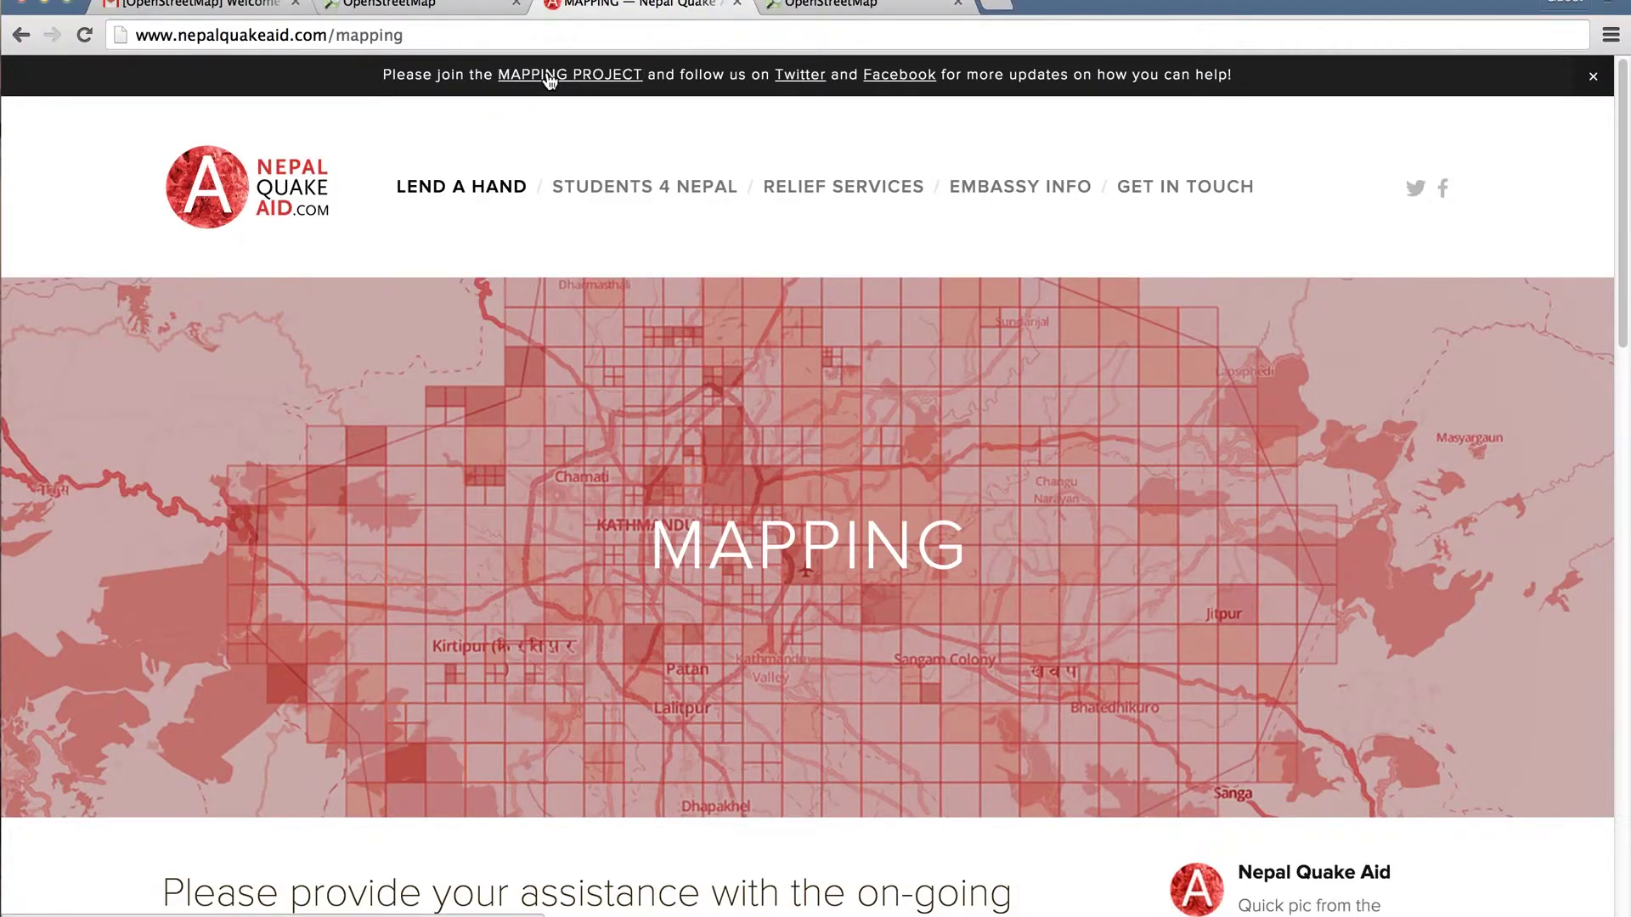
{"action": "left_click", "coordinate": [549, 76]}
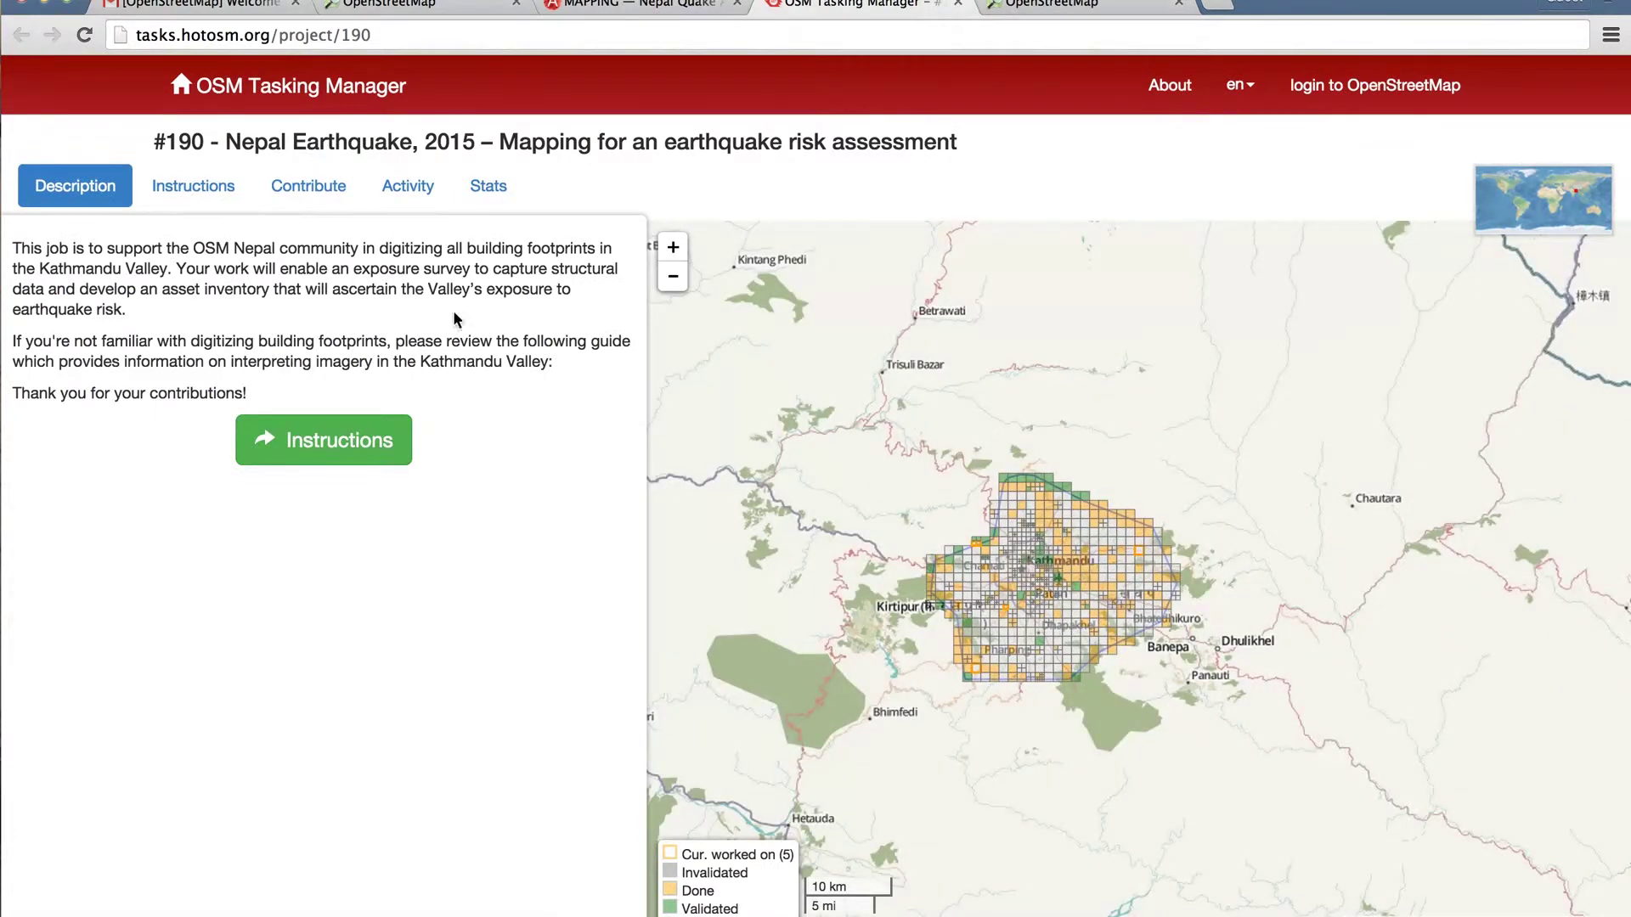
{"action": "left_click", "coordinate": [1334, 91]}
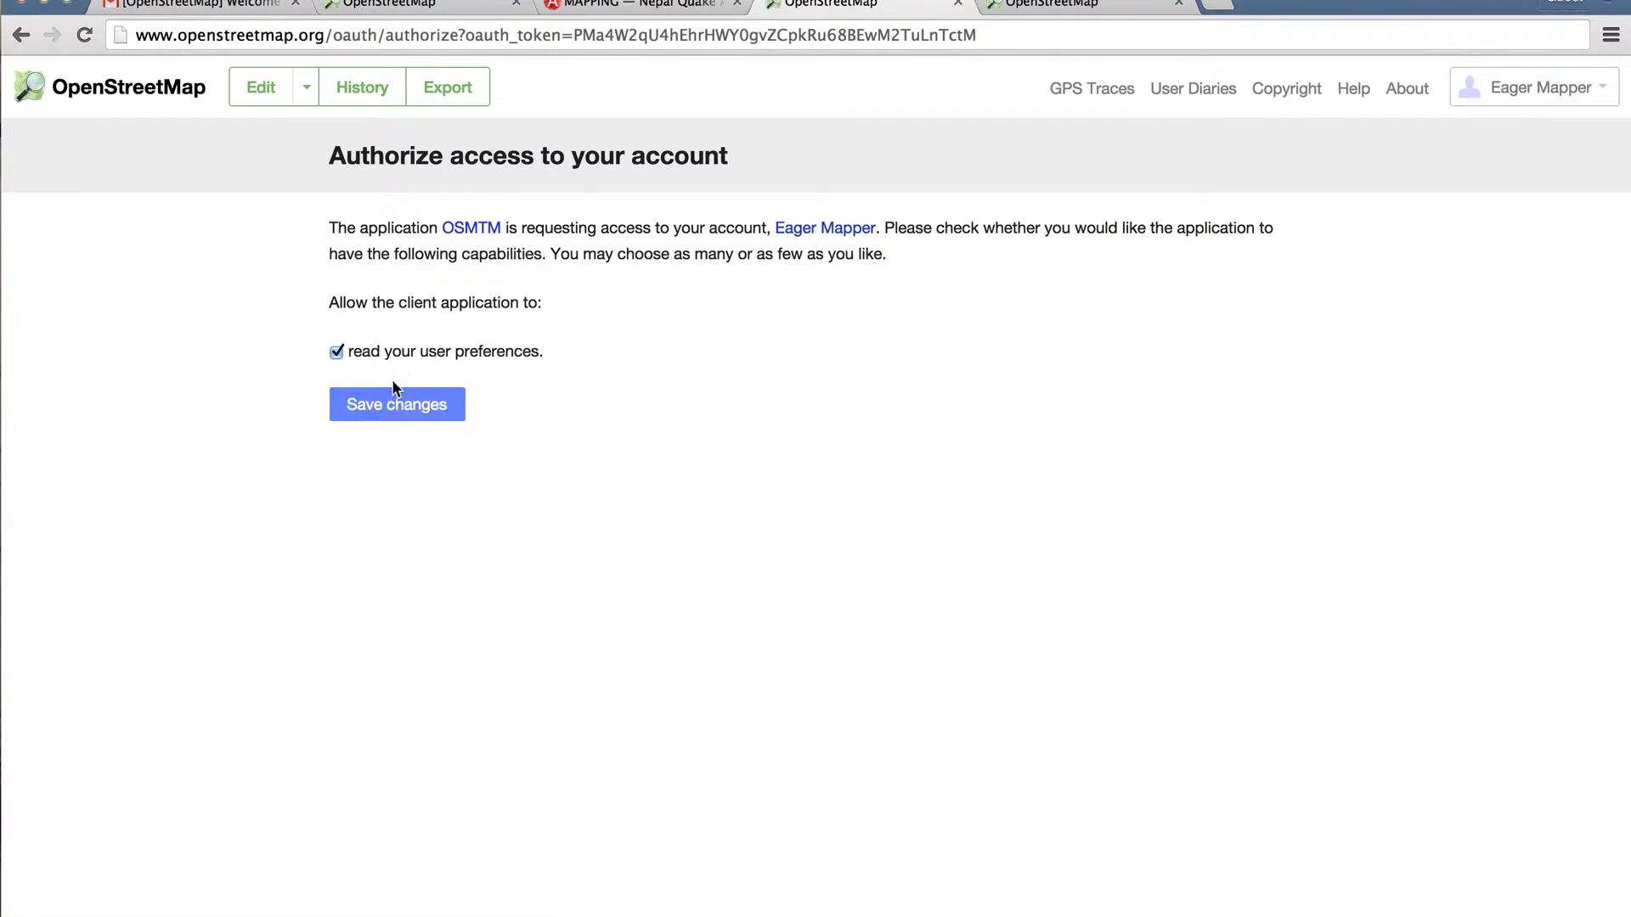
{"action": "left_click", "coordinate": [391, 408]}
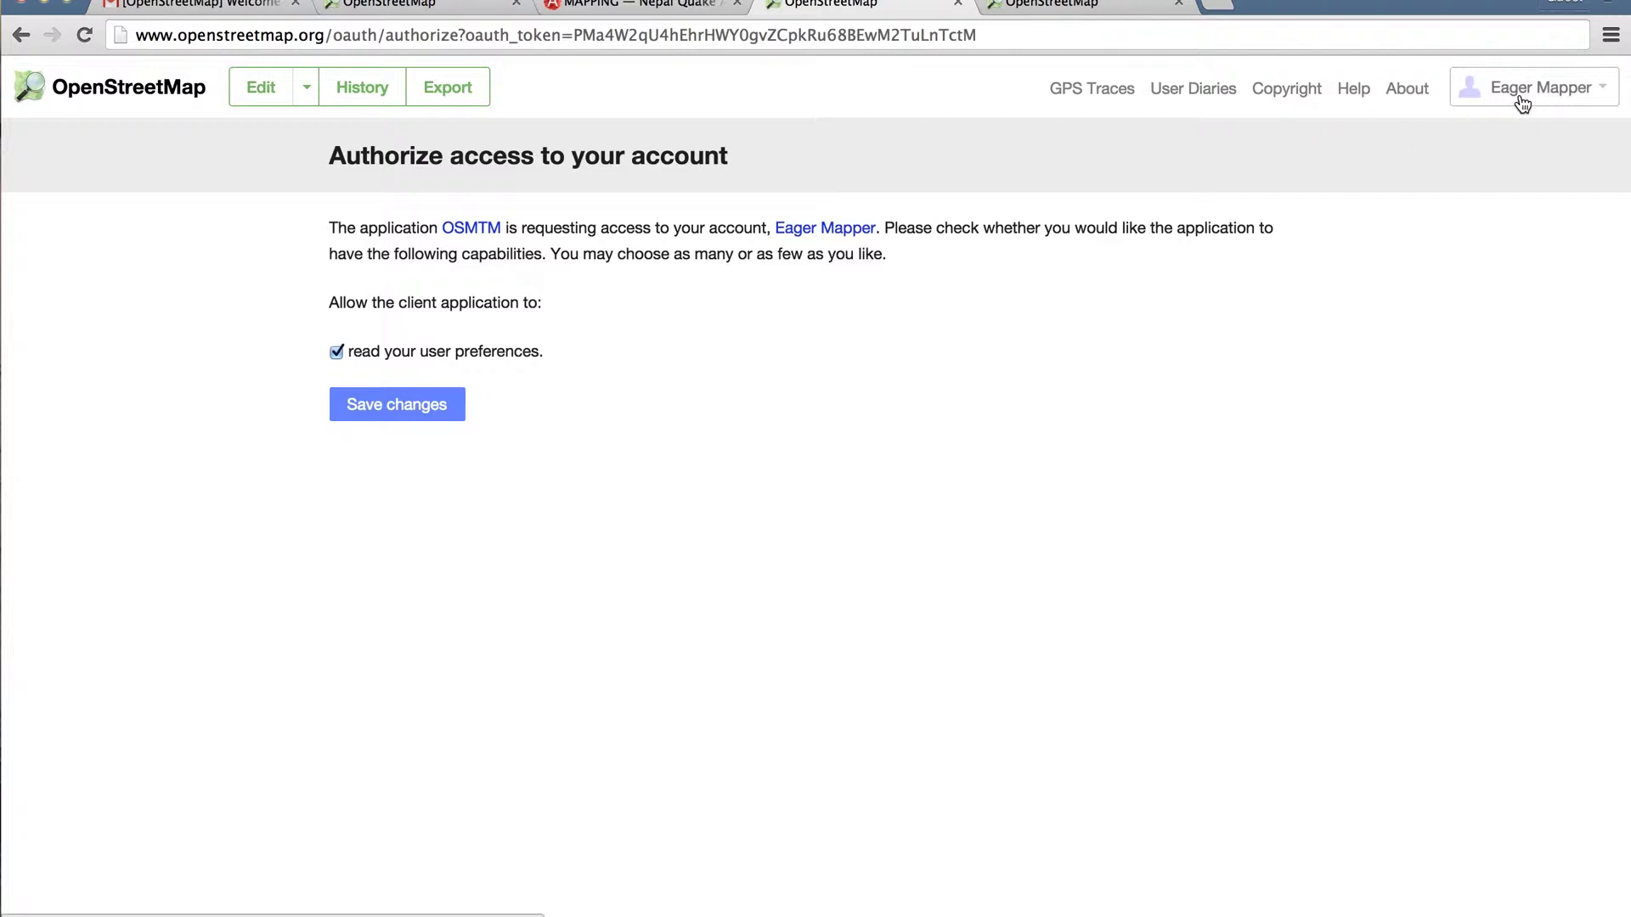
{"action": "left_click", "coordinate": [430, 407]}
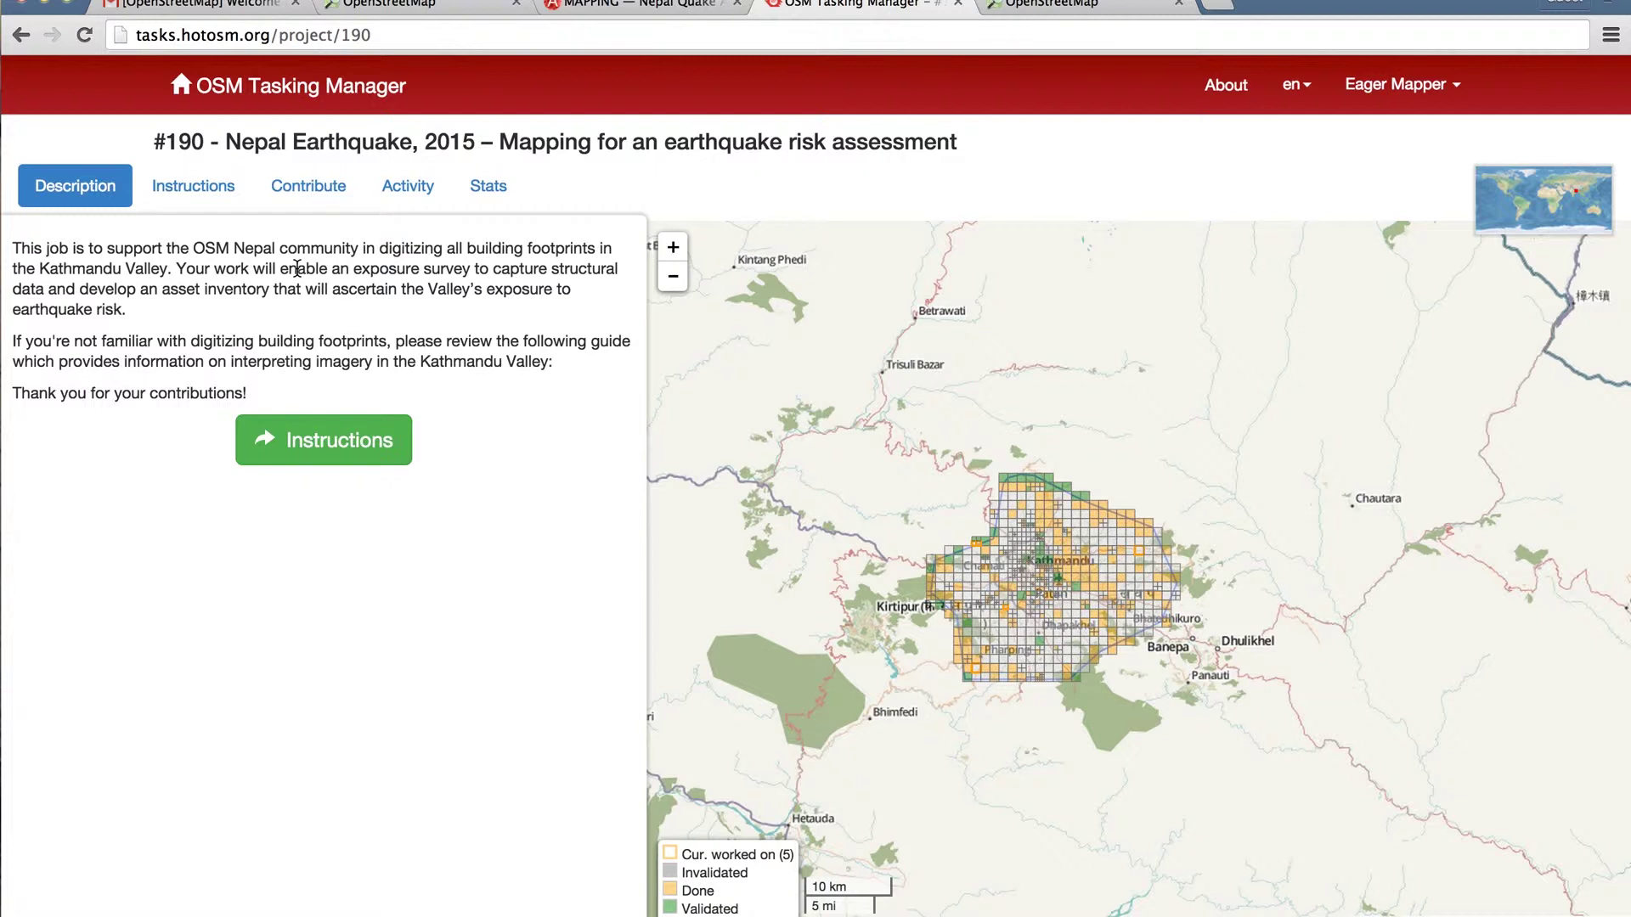
Step: Review the instructions of project #190 and highlight the required data tag source=NextView
{"action": "left_click", "coordinate": [184, 196]}
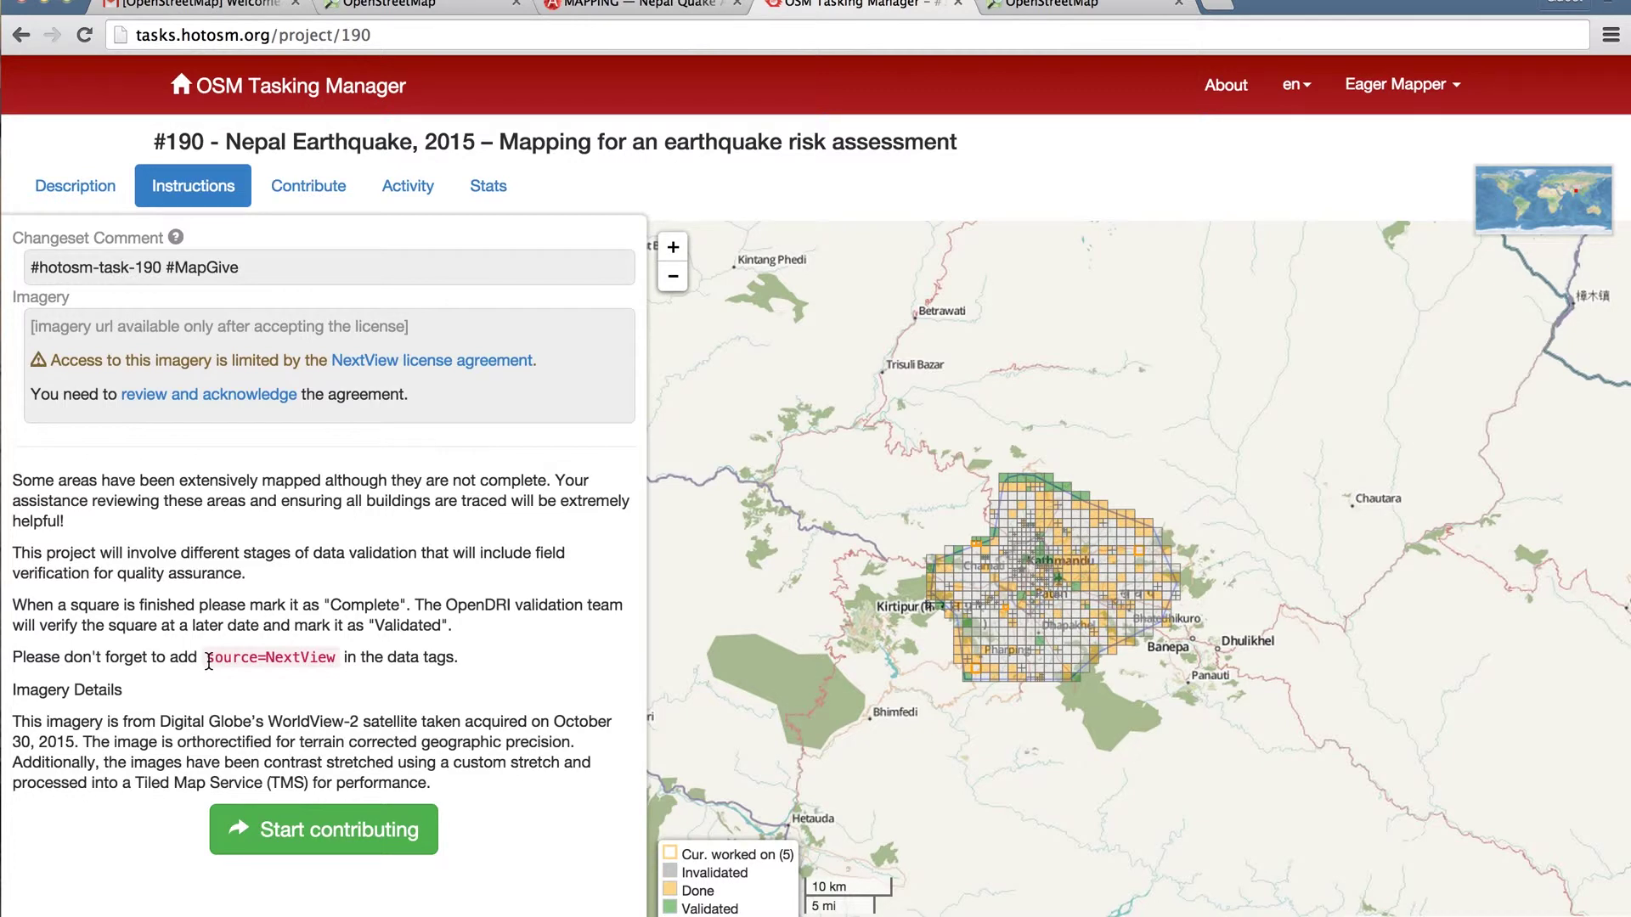
{"action": "left_click_drag", "start_coordinate": [13, 661], "coordinate": [457, 662]}
{"action": "left_click", "coordinate": [495, 642]}
{"action": "left_click_drag", "start_coordinate": [206, 659], "coordinate": [337, 656]}
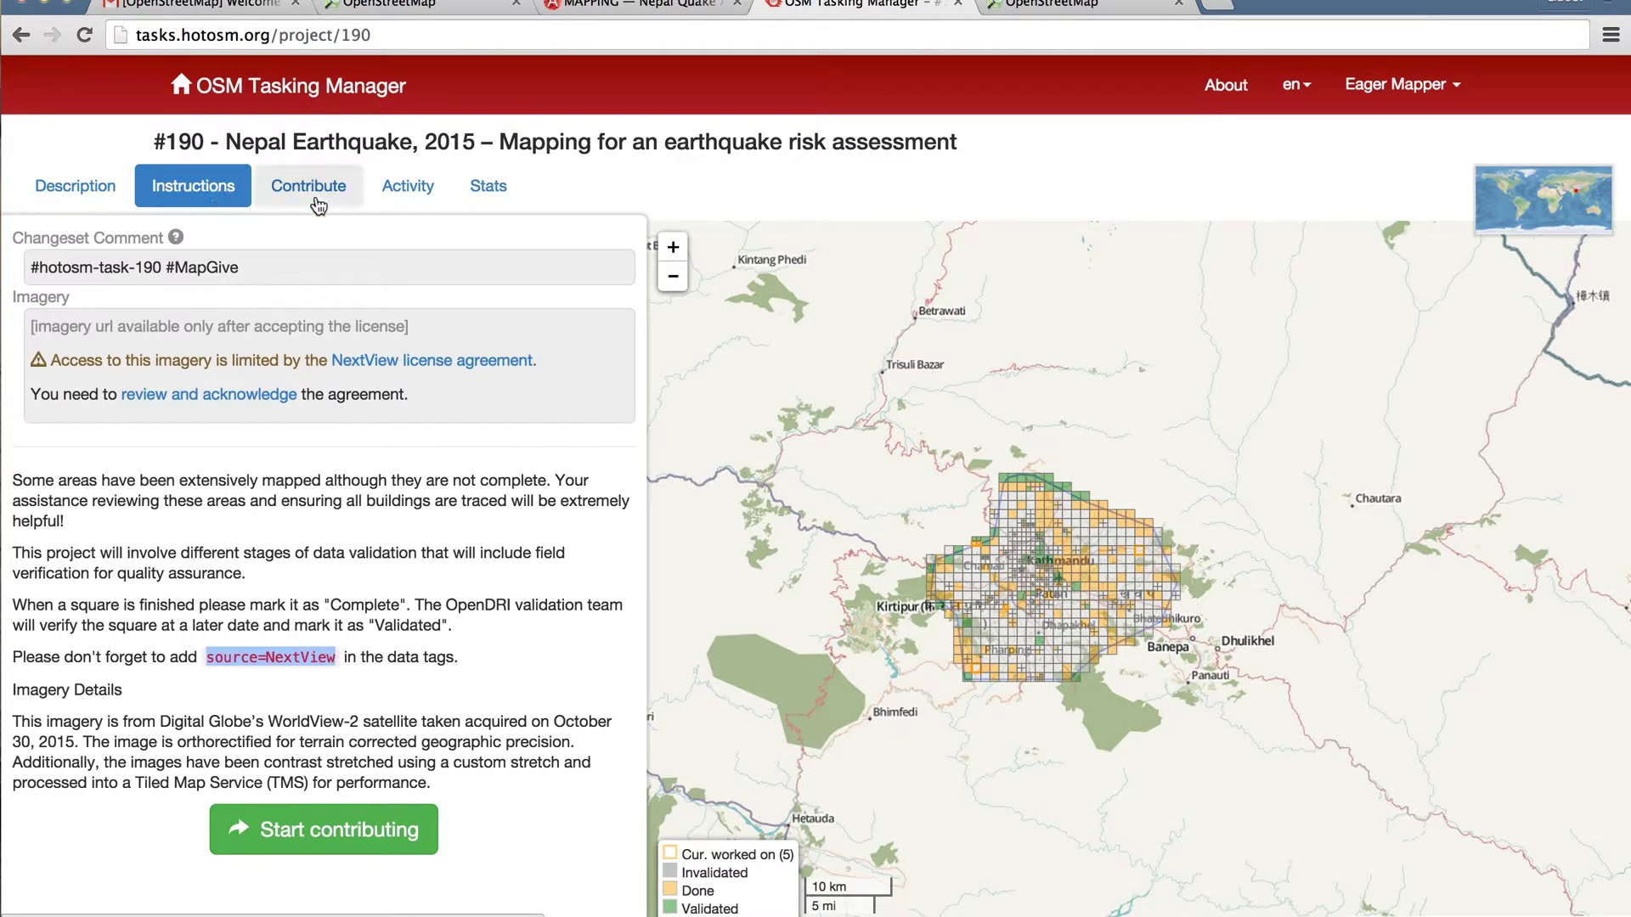
Step: Start contributing to the project, look over the Kathmandu task grid and take a task at random
{"action": "left_click", "coordinate": [284, 832]}
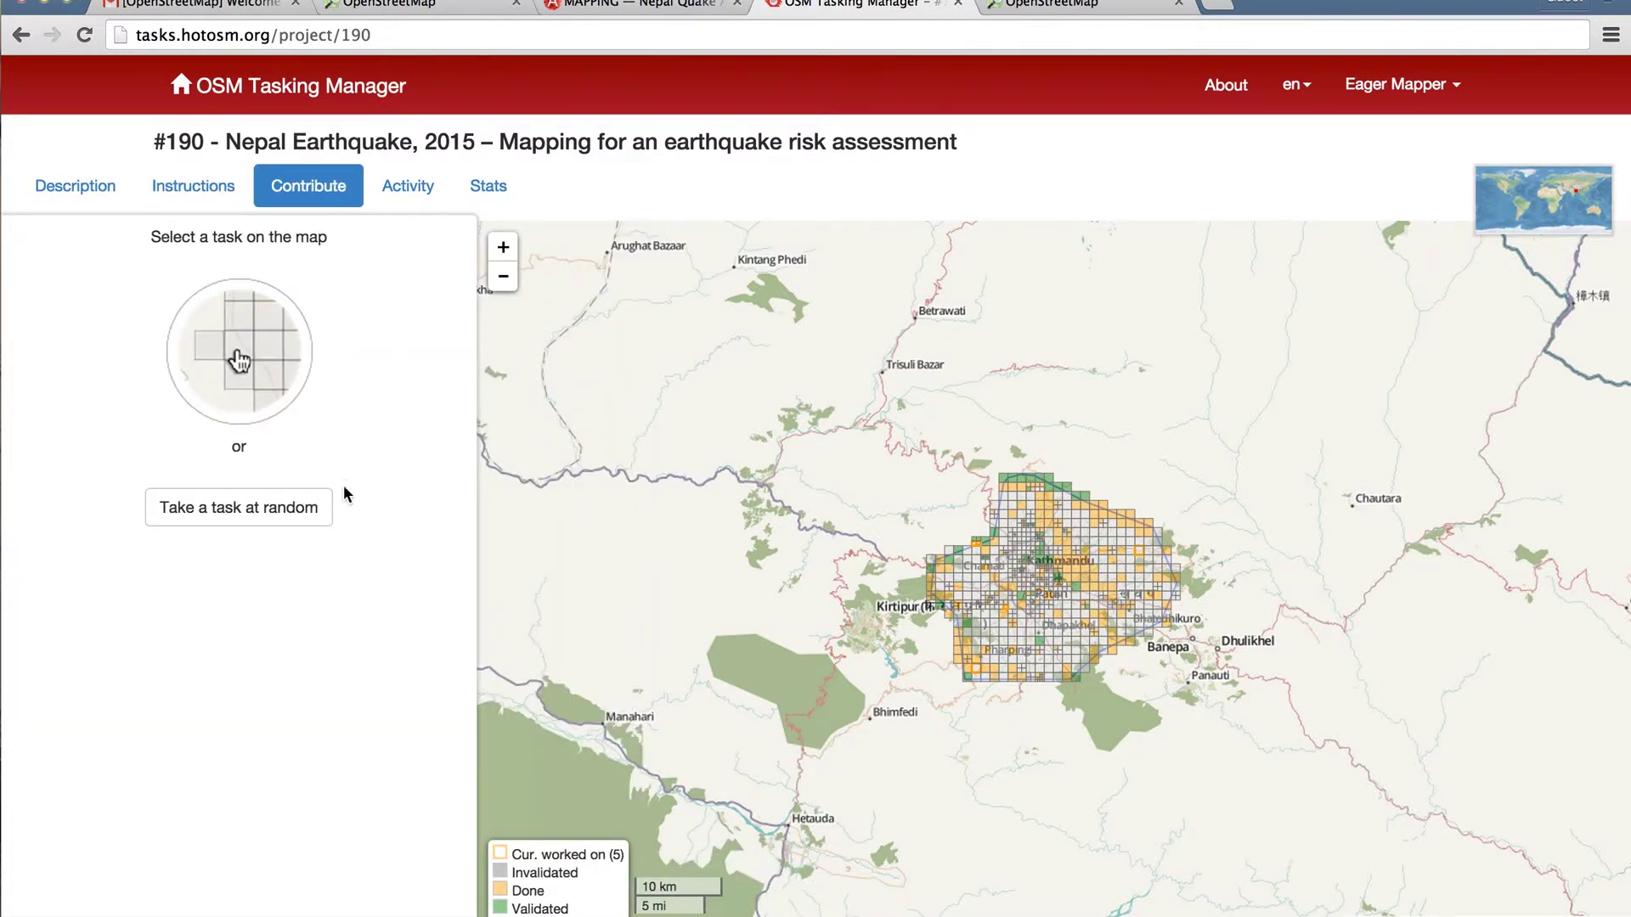
{"action": "scroll", "coordinate": [1021, 565], "scroll_direction": "up", "scroll_amount": 3}
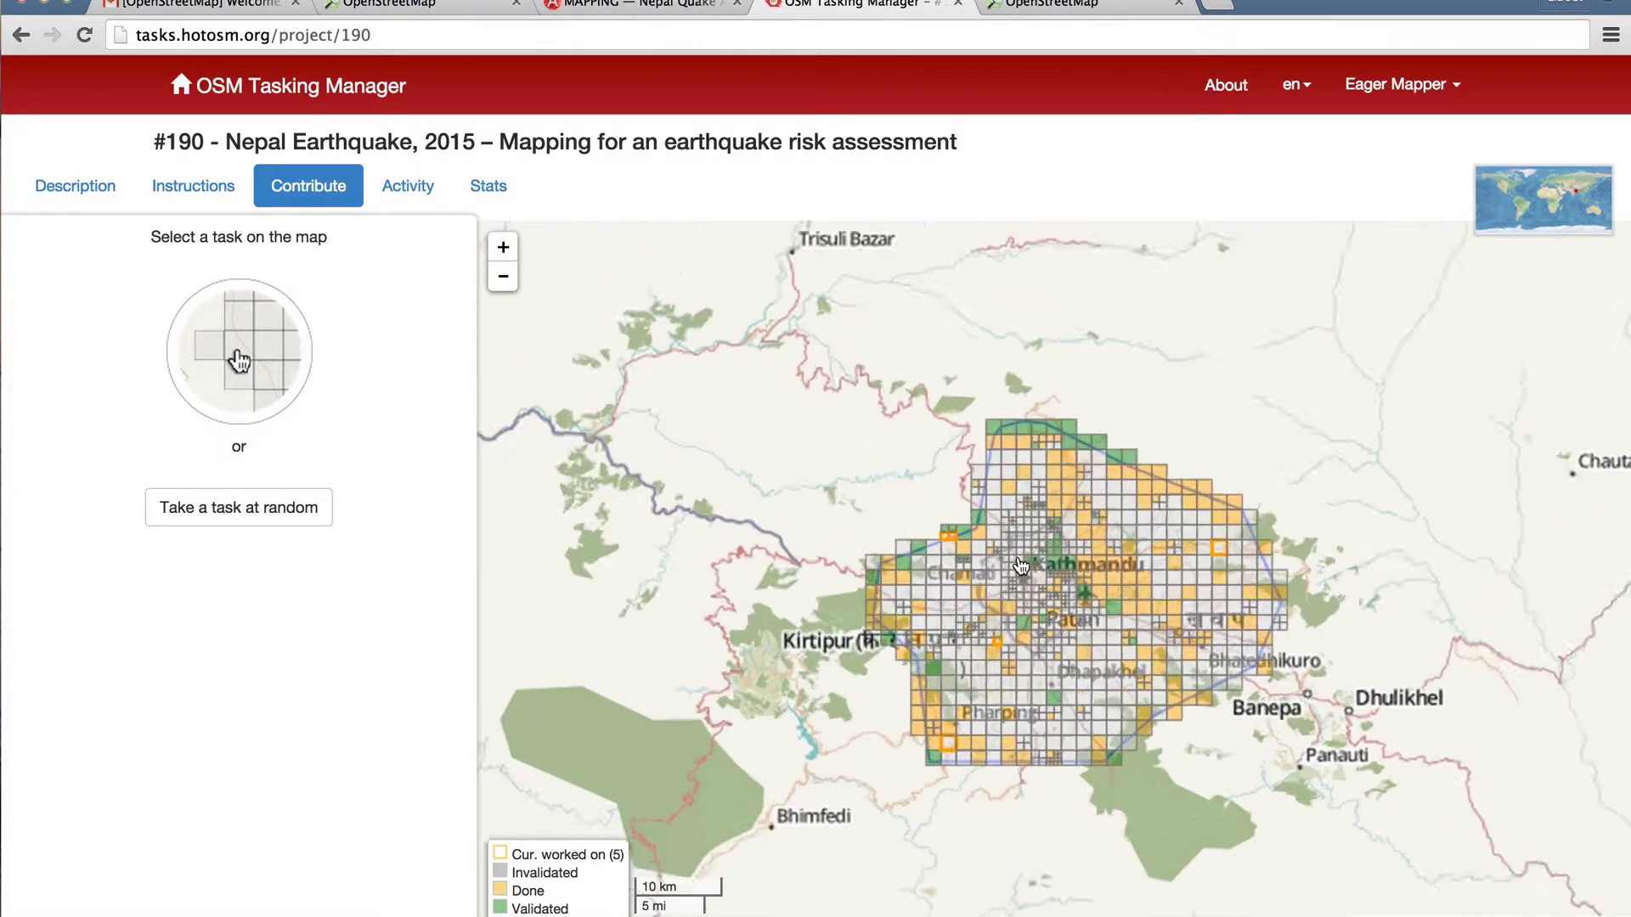
{"action": "scroll", "coordinate": [1016, 508], "scroll_direction": "down", "scroll_amount": 3}
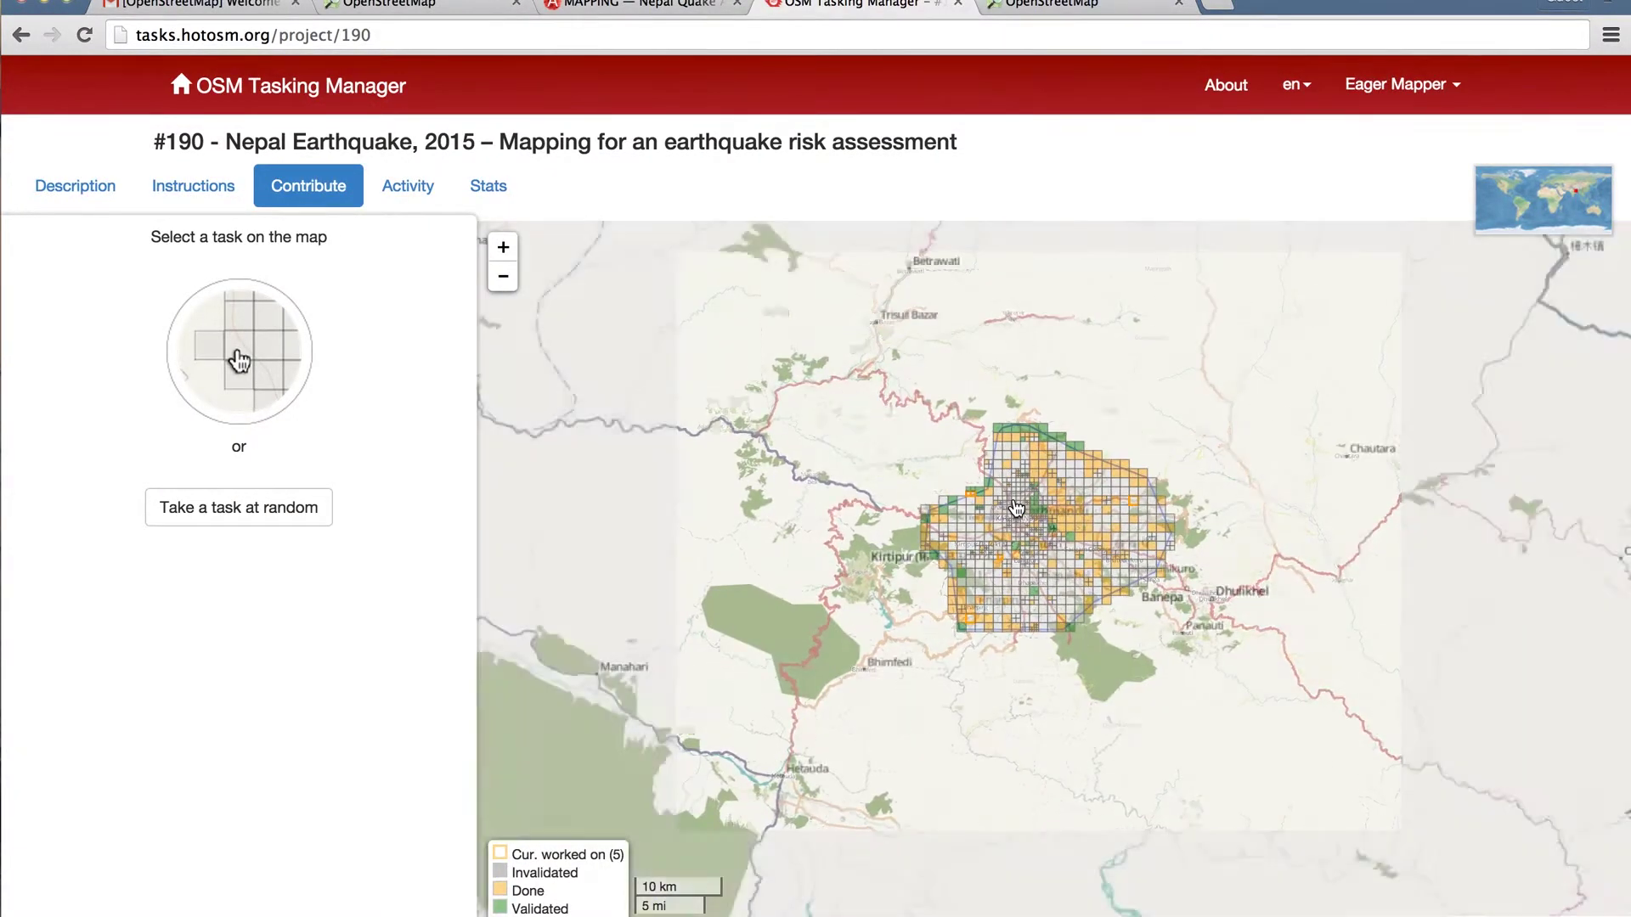
{"action": "scroll", "coordinate": [1016, 508], "scroll_direction": "up", "scroll_amount": 1}
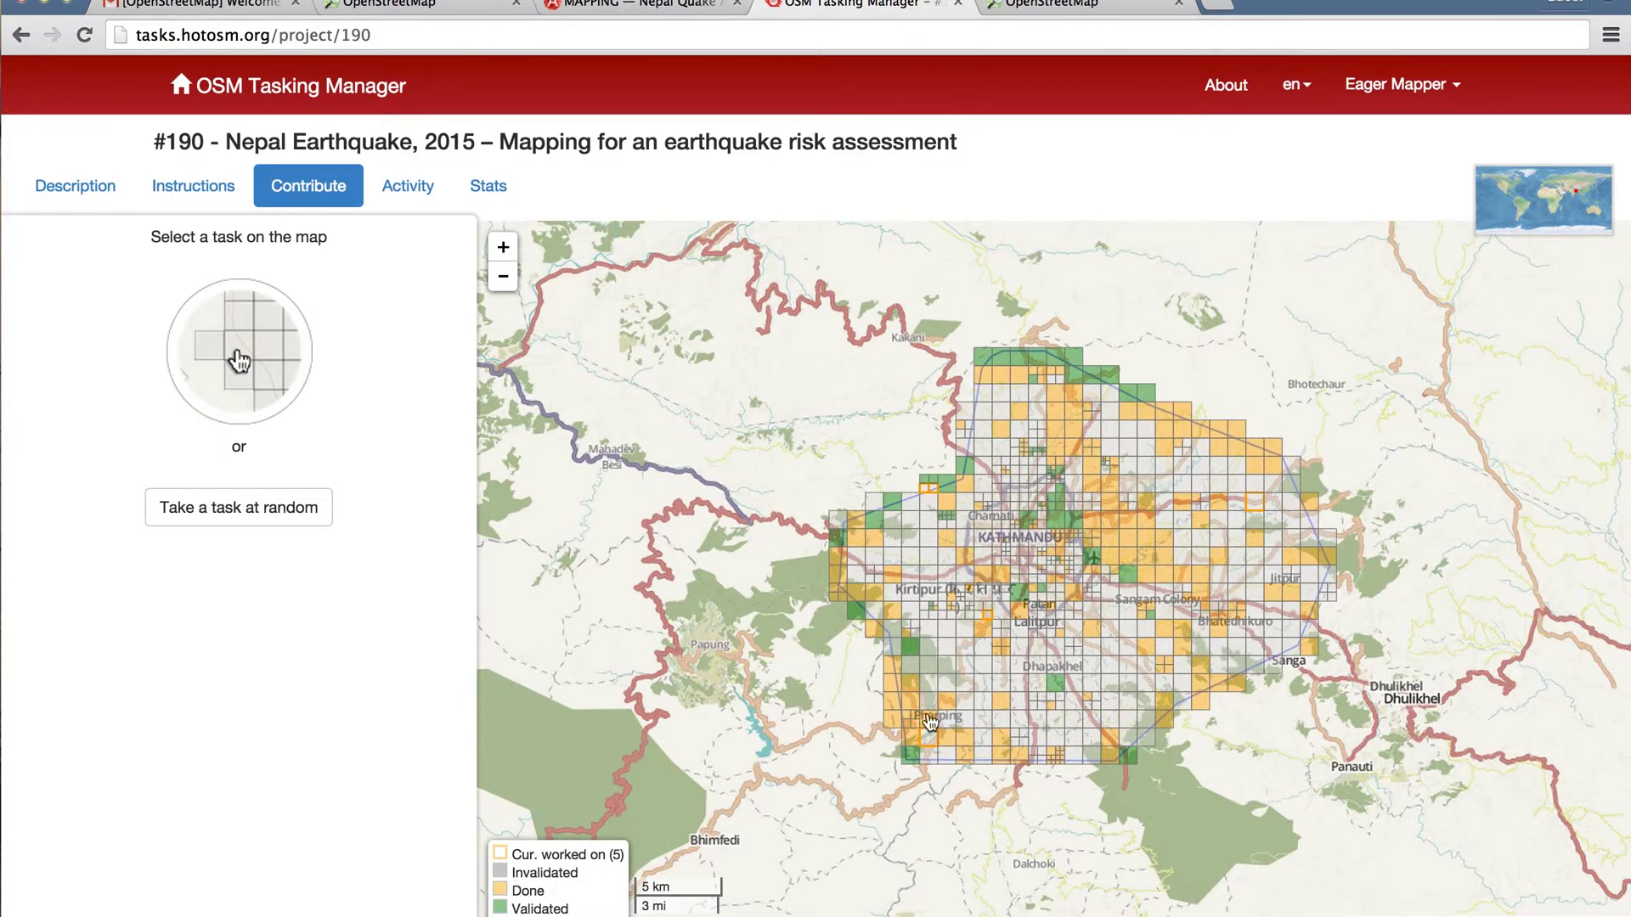
{"action": "scroll", "coordinate": [1000, 682], "scroll_direction": "up", "scroll_amount": 2}
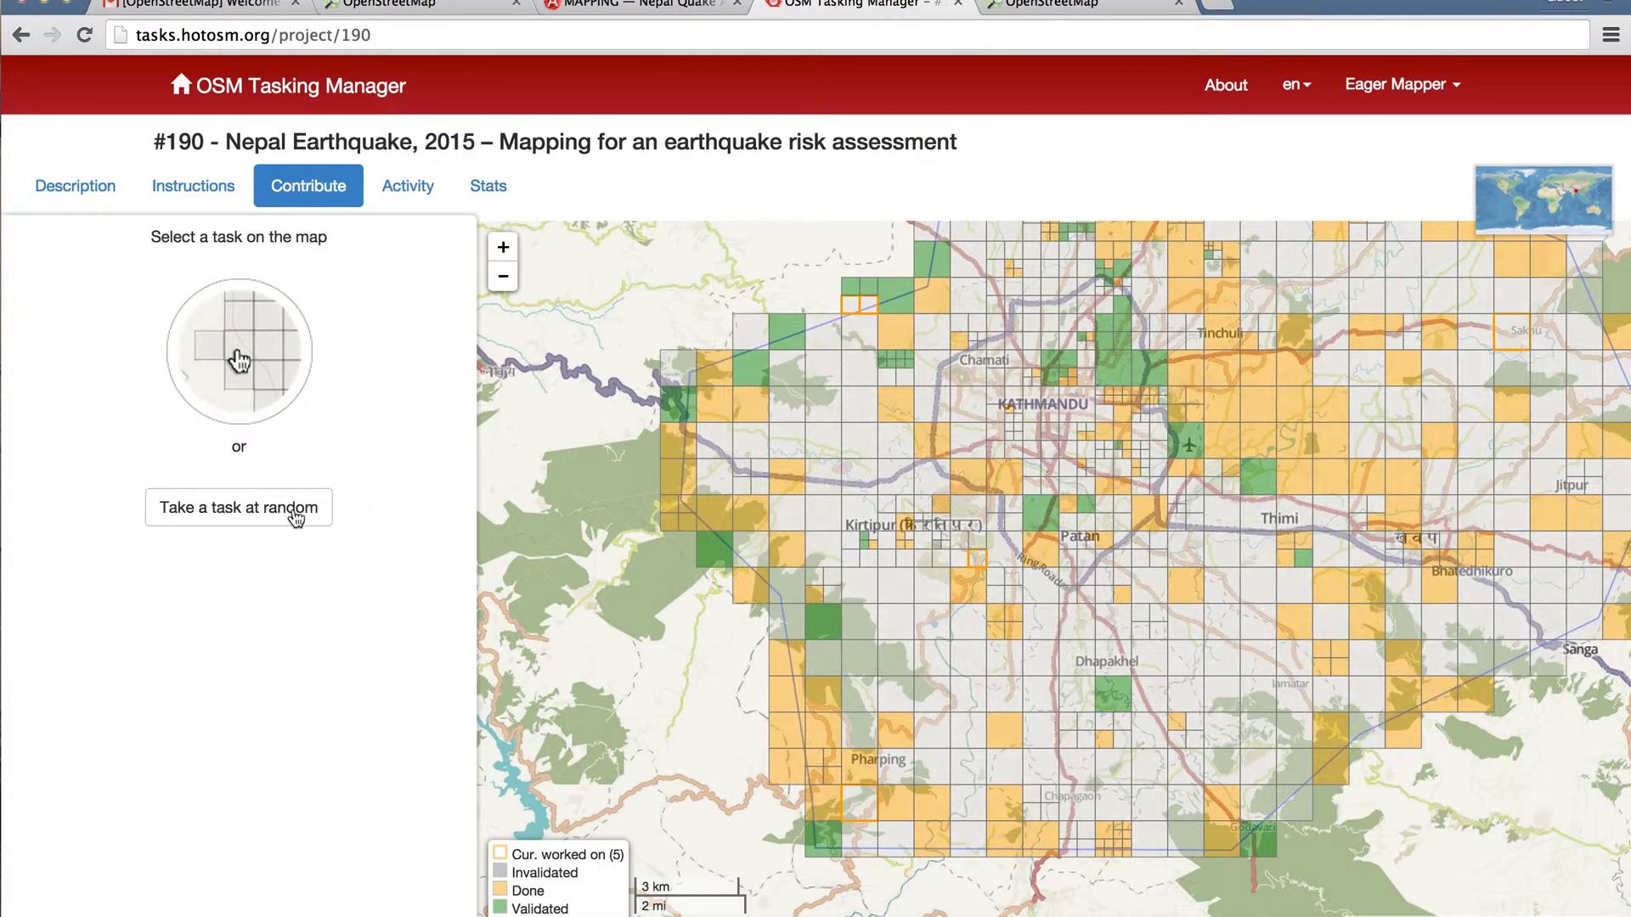
{"action": "left_click", "coordinate": [242, 510]}
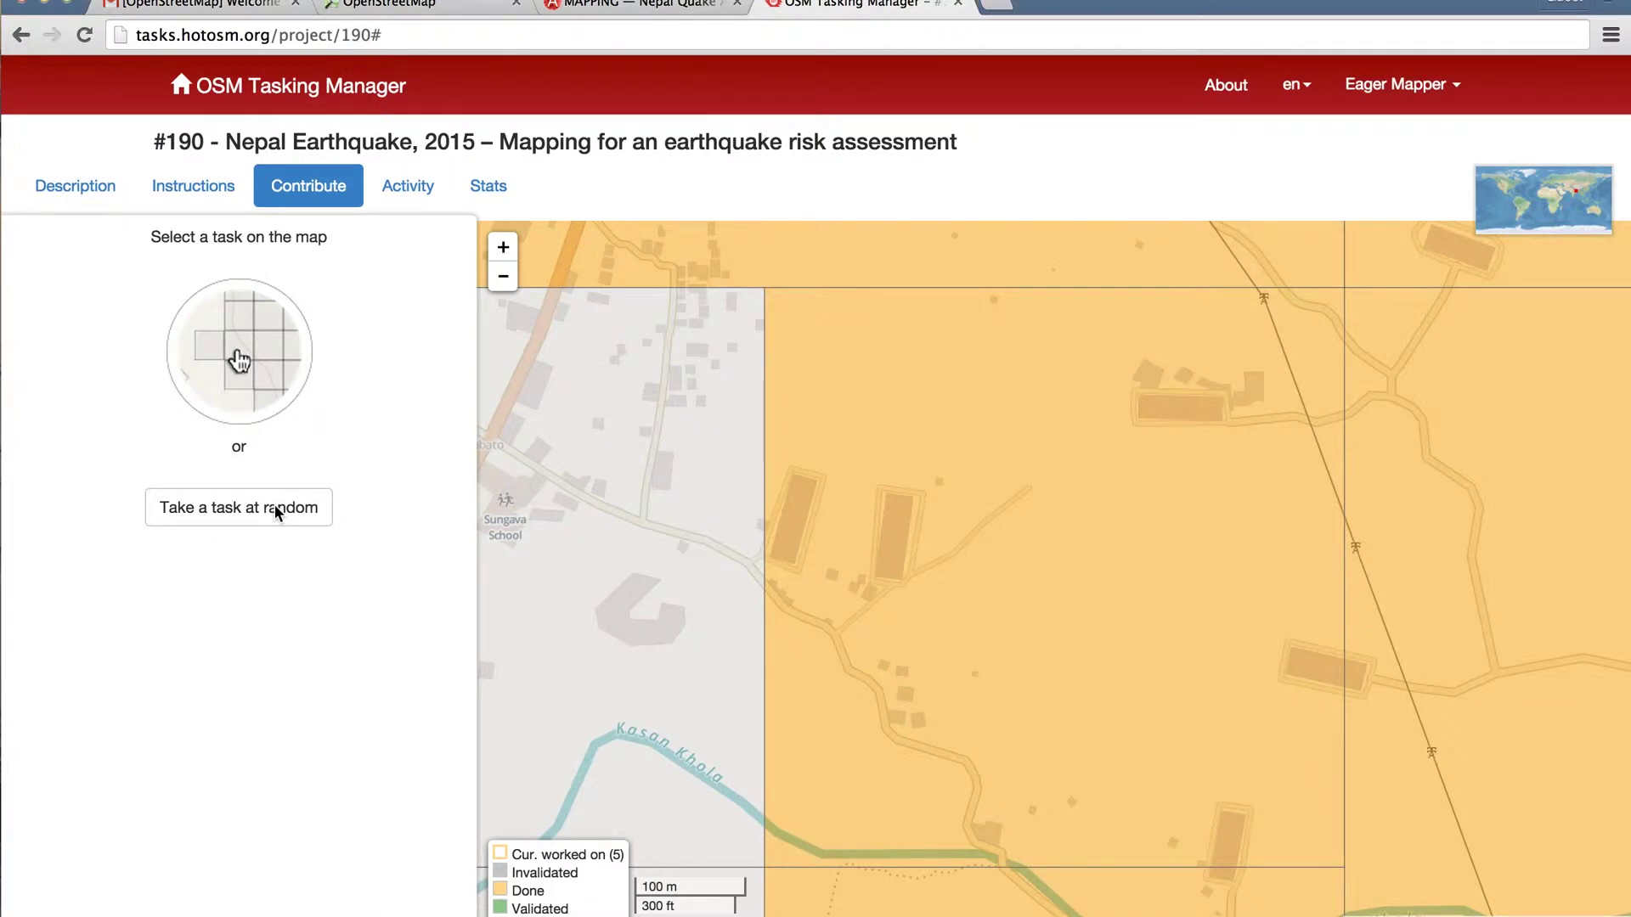
{"action": "left_click", "coordinate": [274, 505]}
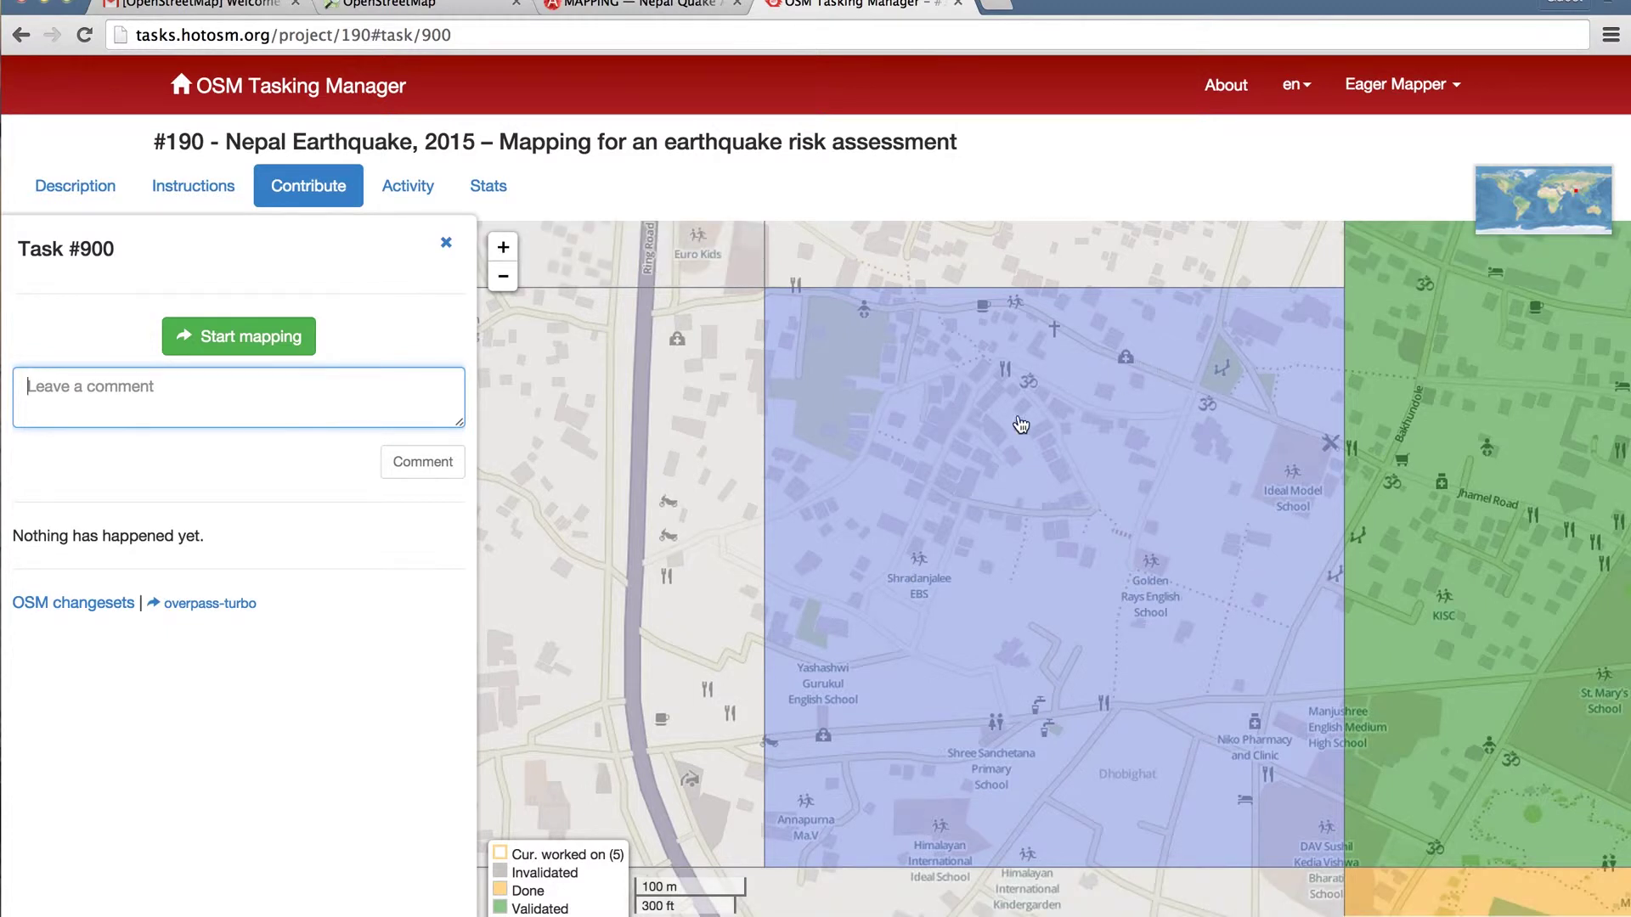
Step: Start mapping the chosen task and open it for editing in the iD editor
{"action": "left_click", "coordinate": [274, 351]}
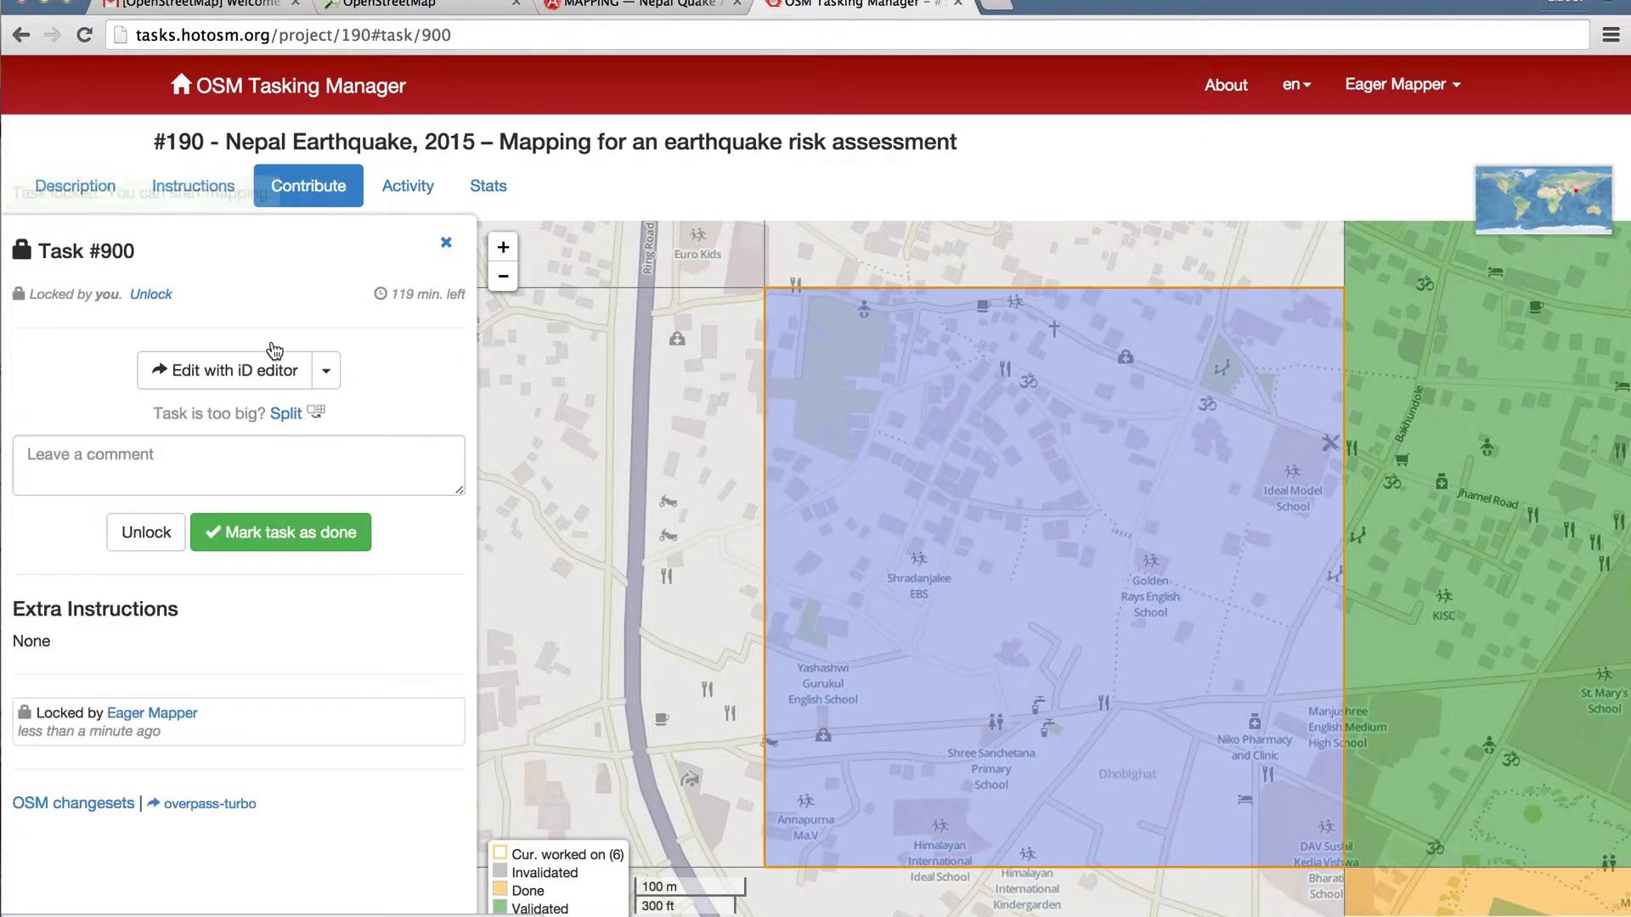
{"action": "left_click", "coordinate": [328, 372]}
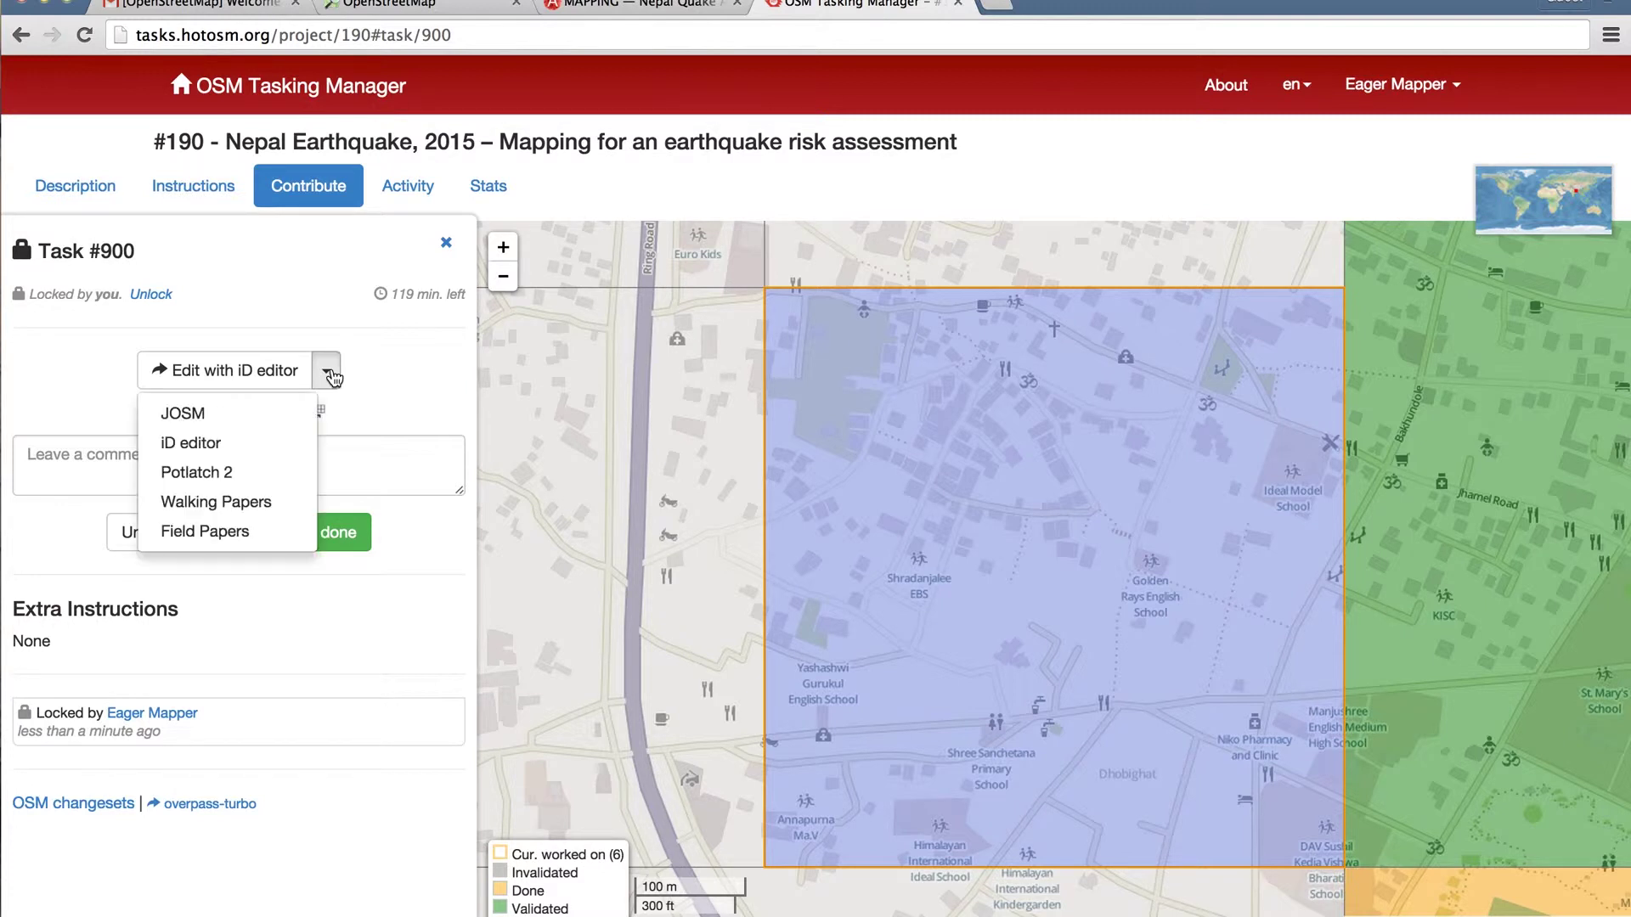
{"action": "left_click", "coordinate": [204, 447]}
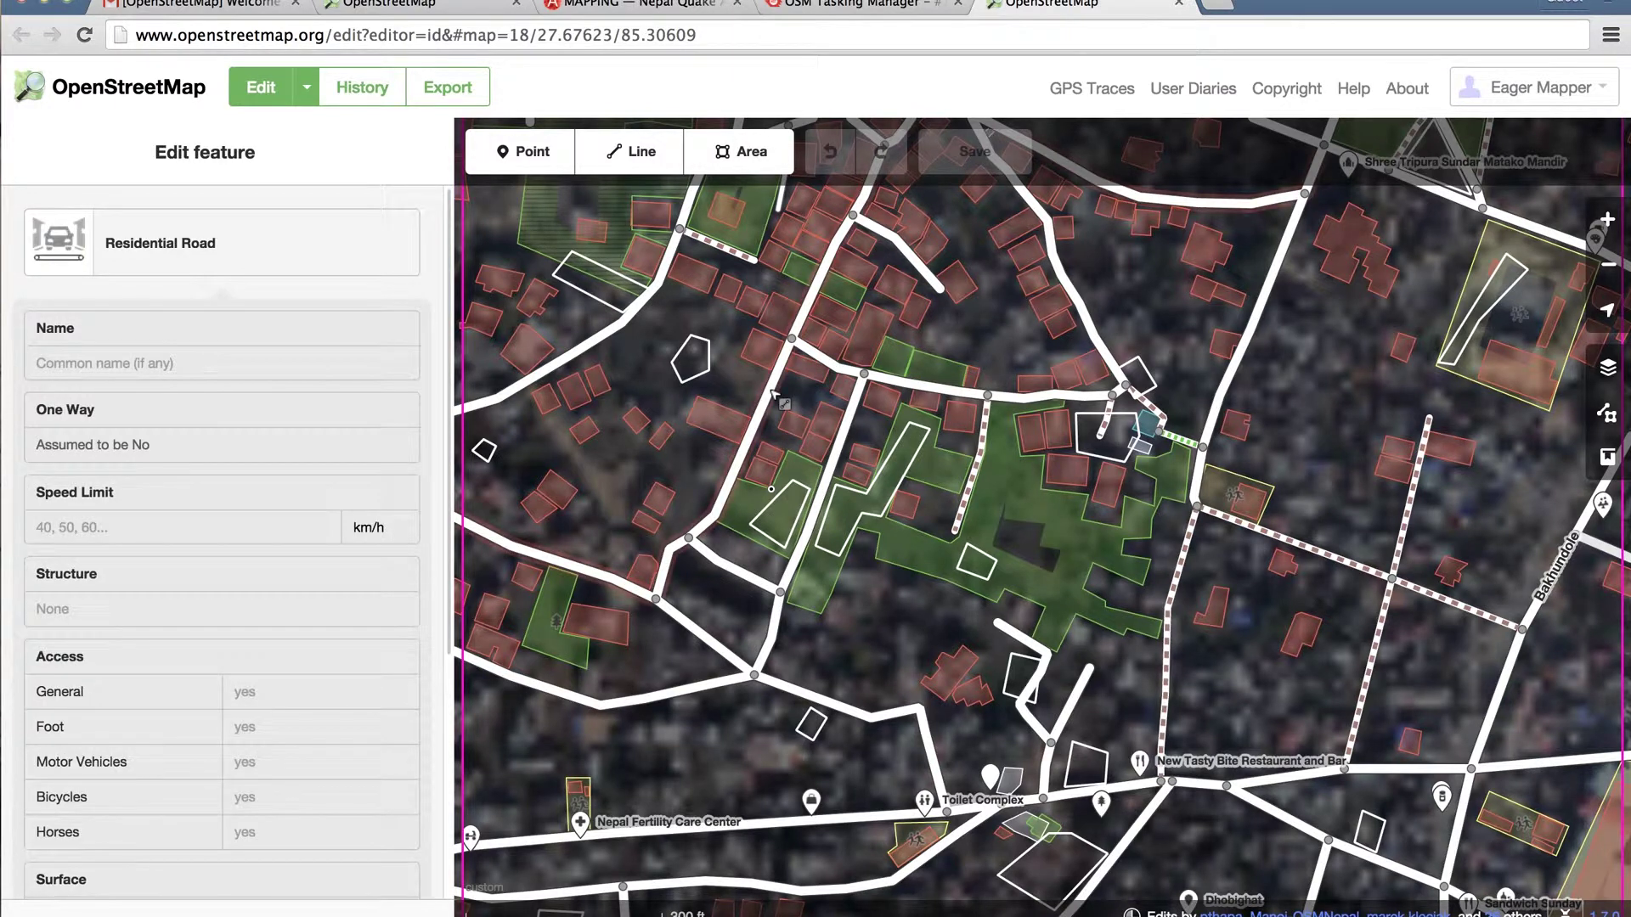
Step: Examine the existing landuse area and the white outlined shapes on the task map up close
{"action": "left_click", "coordinate": [934, 474]}
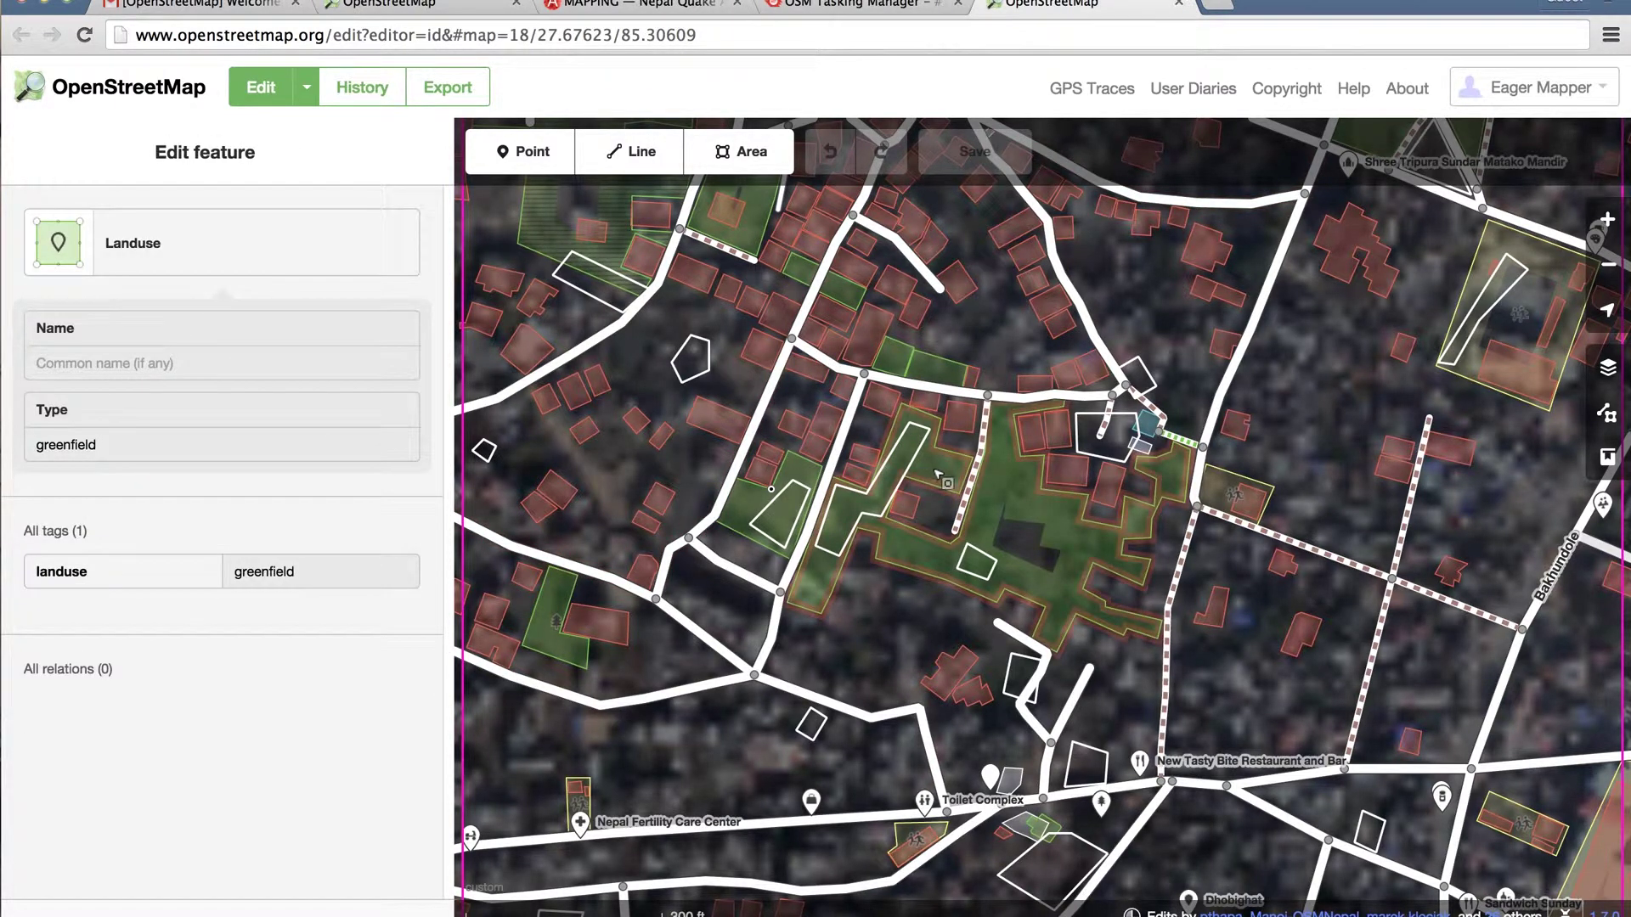
{"action": "left_click", "coordinate": [1520, 327]}
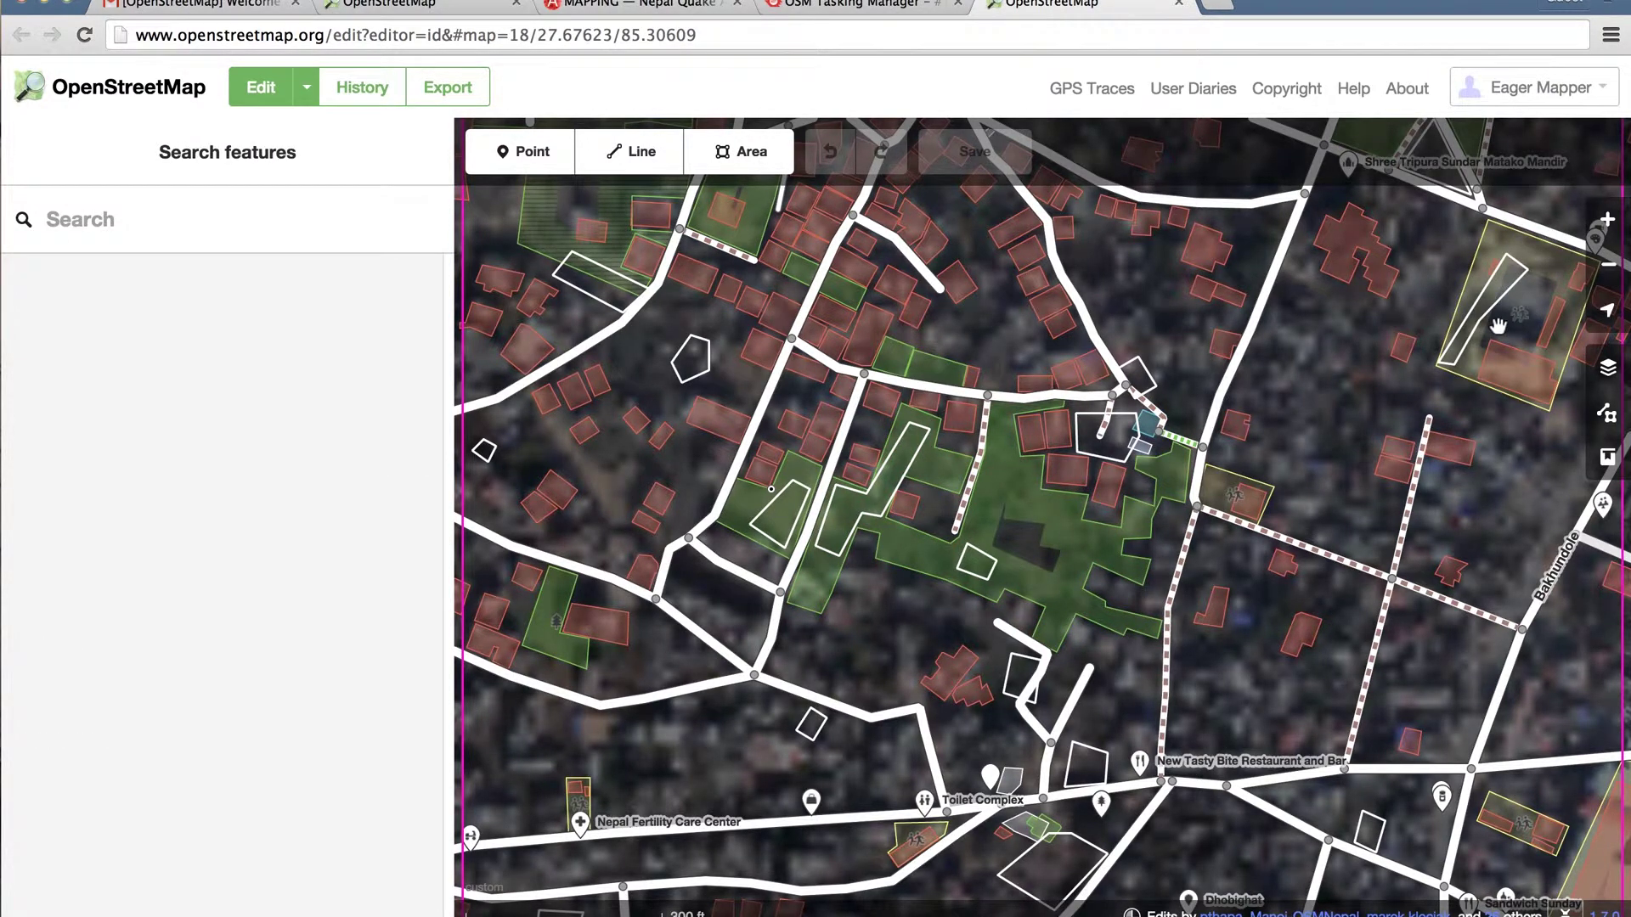
{"action": "left_click", "coordinate": [1505, 290]}
{"action": "left_click", "coordinate": [1520, 306]}
{"action": "scroll", "coordinate": [1030, 336], "scroll_direction": "up", "scroll_amount": 2}
{"action": "scroll", "coordinate": [1030, 336], "scroll_direction": "up", "scroll_amount": 2}
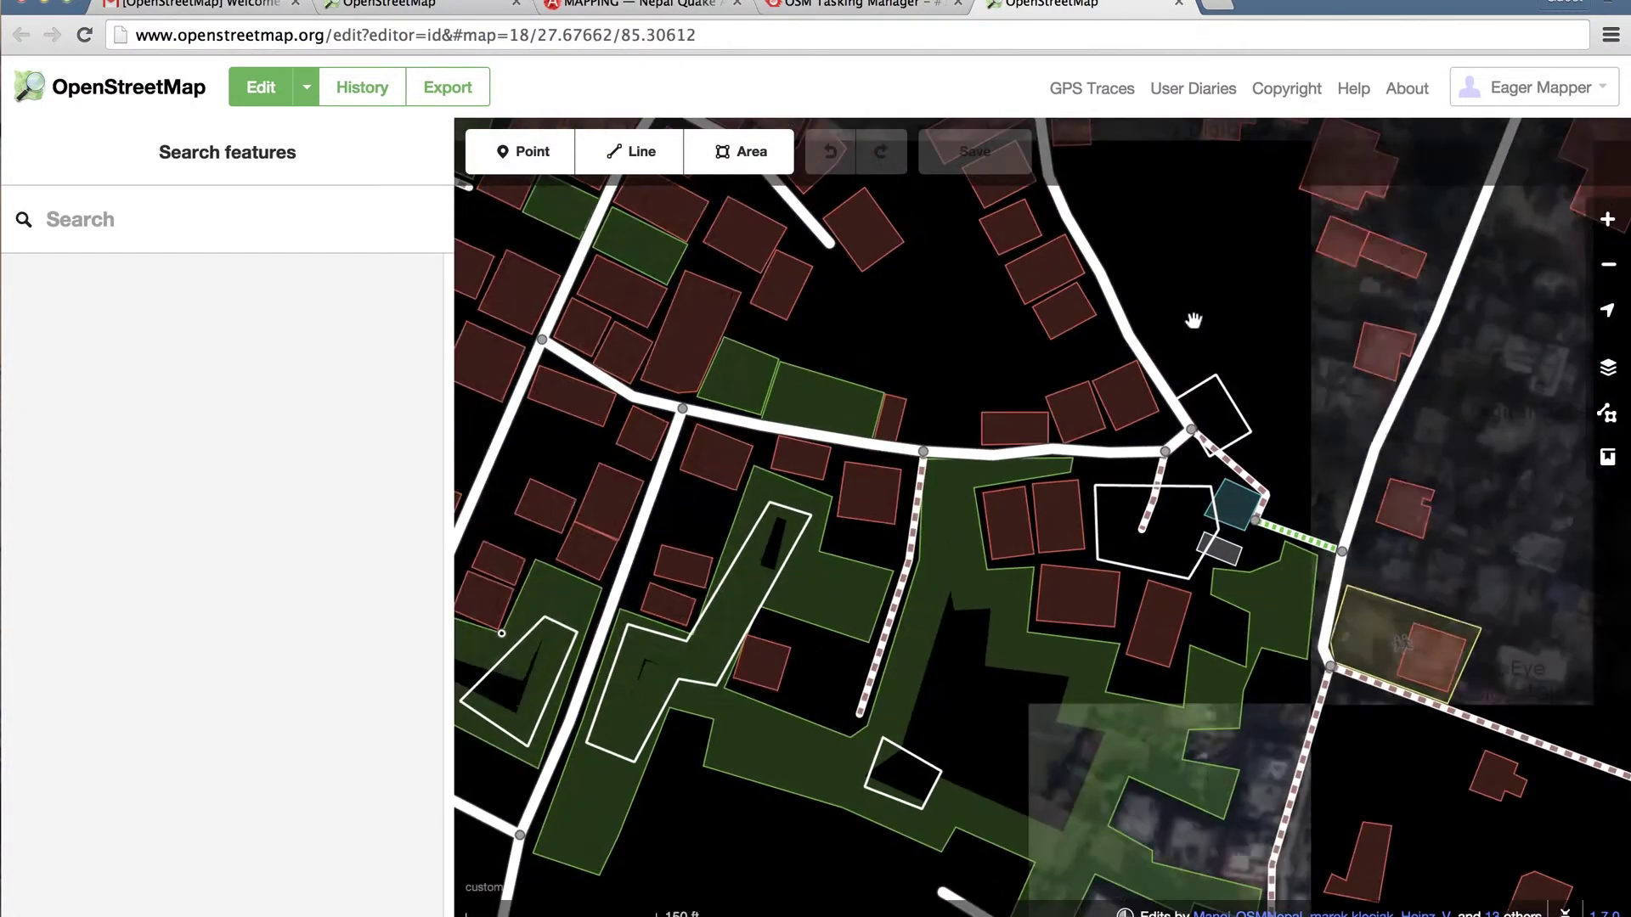
Step: Trace the outline of an unmapped building beside the road, just north of the road junction, as a new area
{"action": "scroll", "coordinate": [1193, 319], "scroll_direction": "up", "scroll_amount": 1}
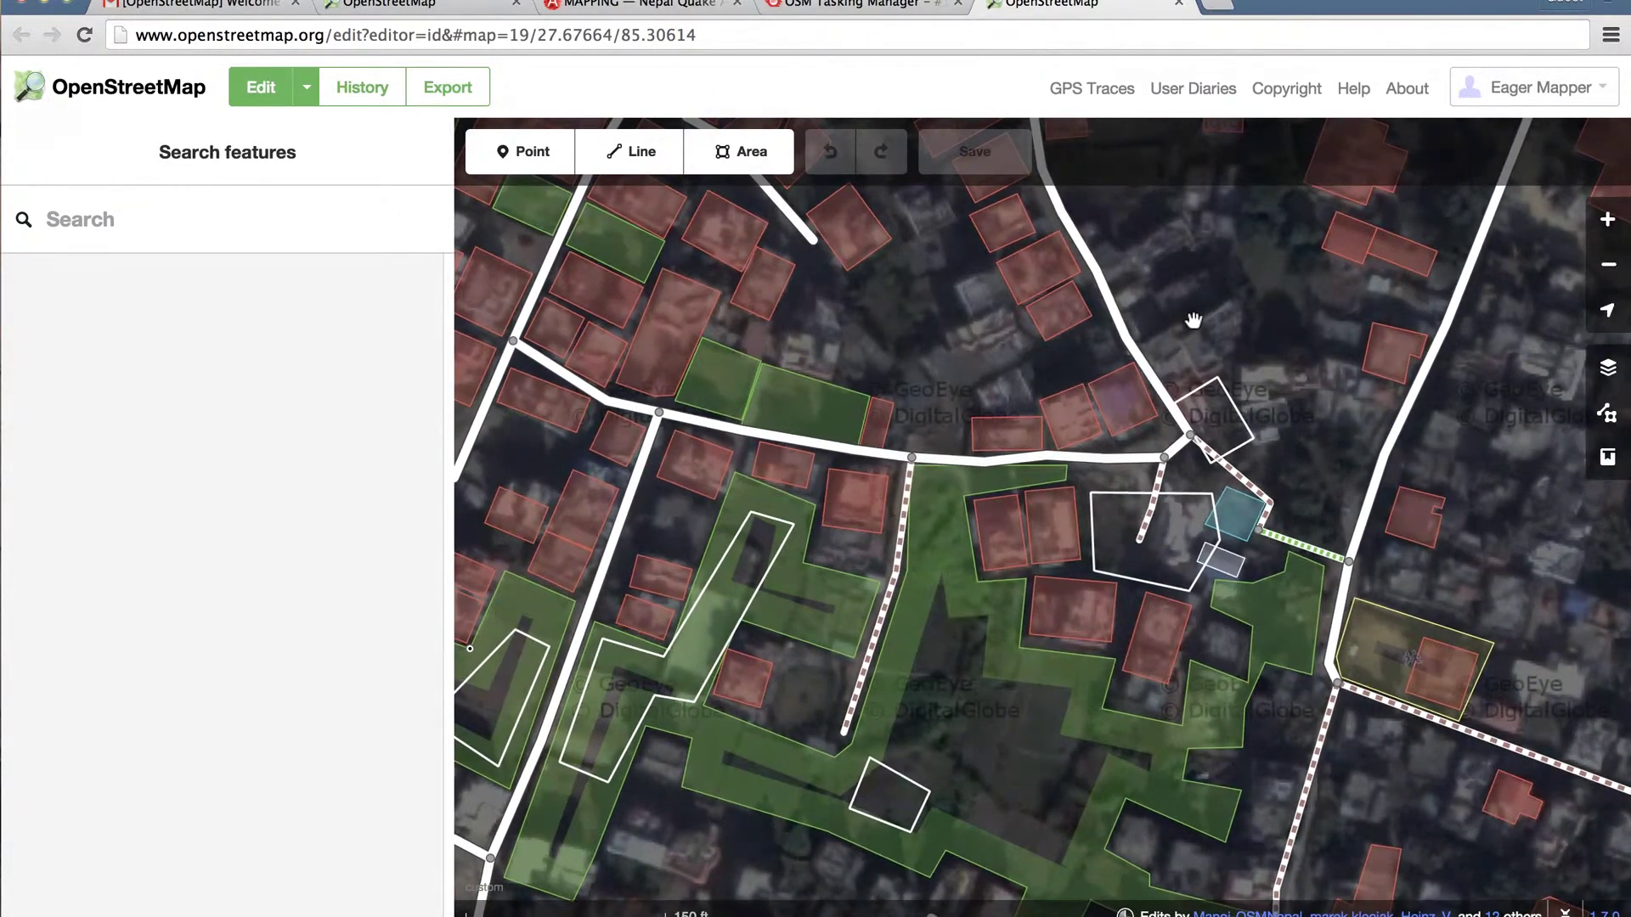
{"action": "scroll", "coordinate": [1151, 336], "scroll_direction": "up", "scroll_amount": 1}
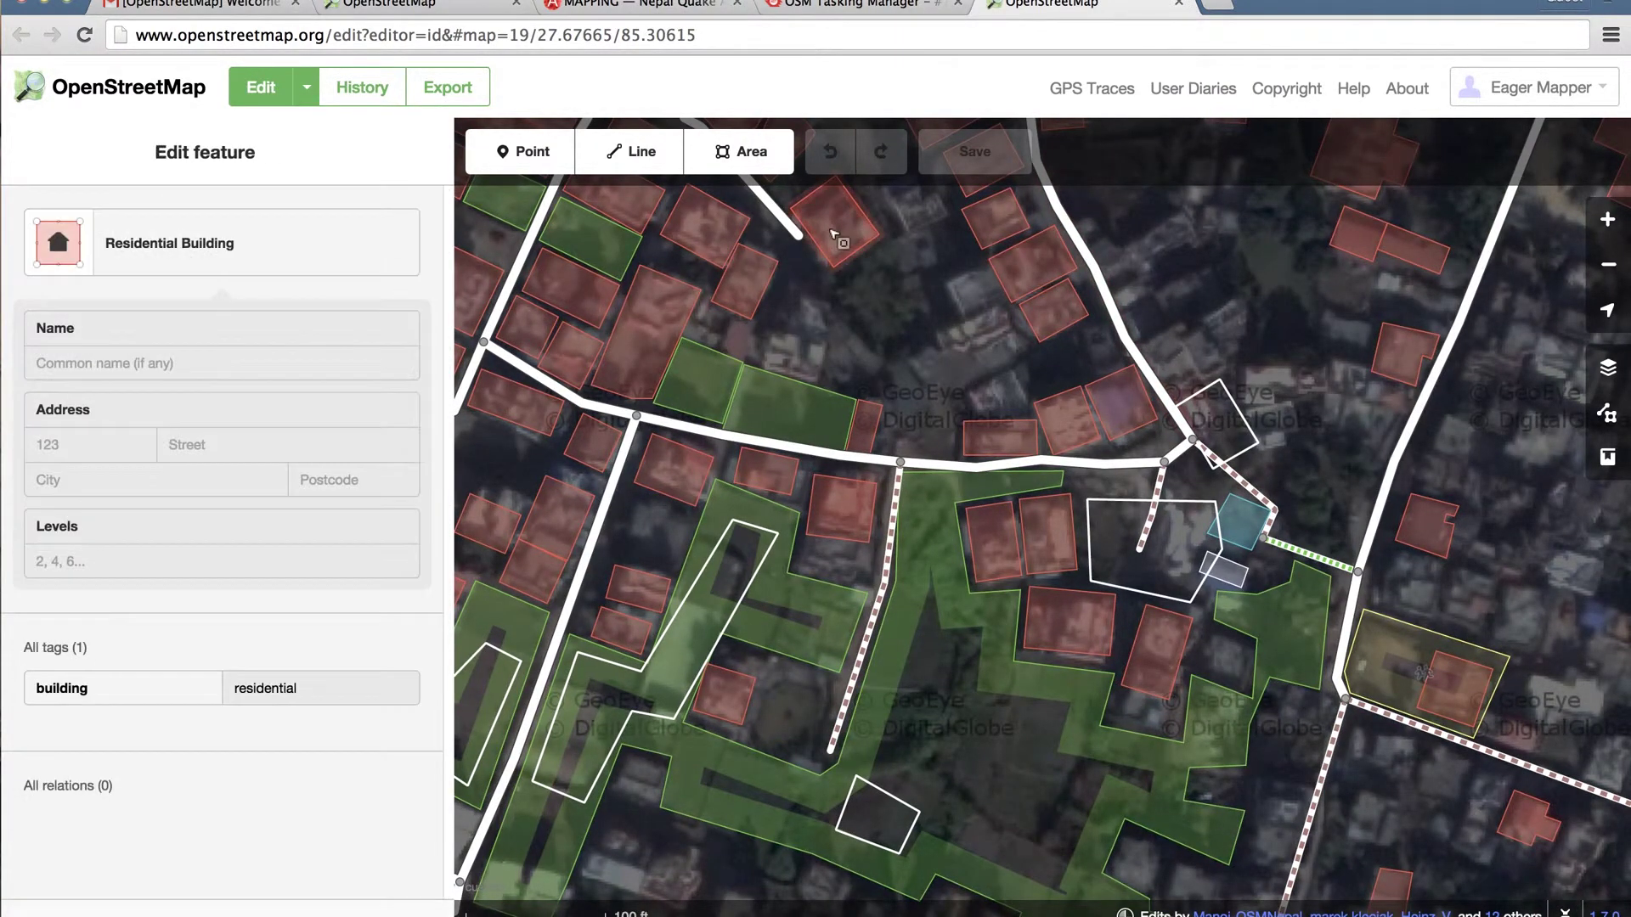
{"action": "left_click", "coordinate": [730, 151]}
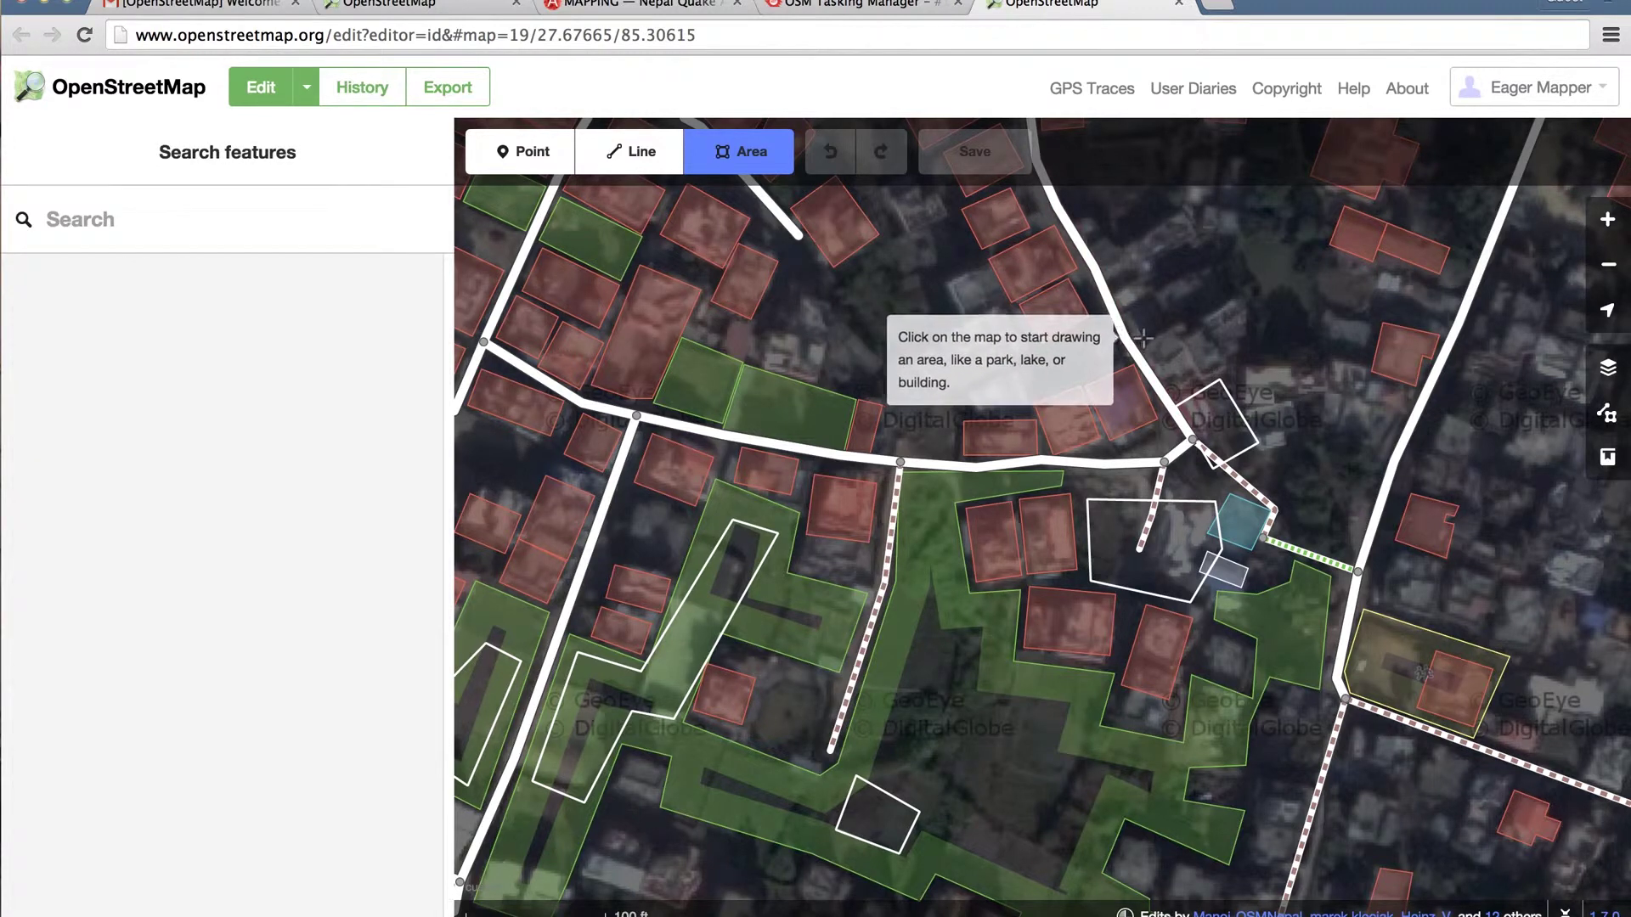
{"action": "left_click", "coordinate": [1140, 340]}
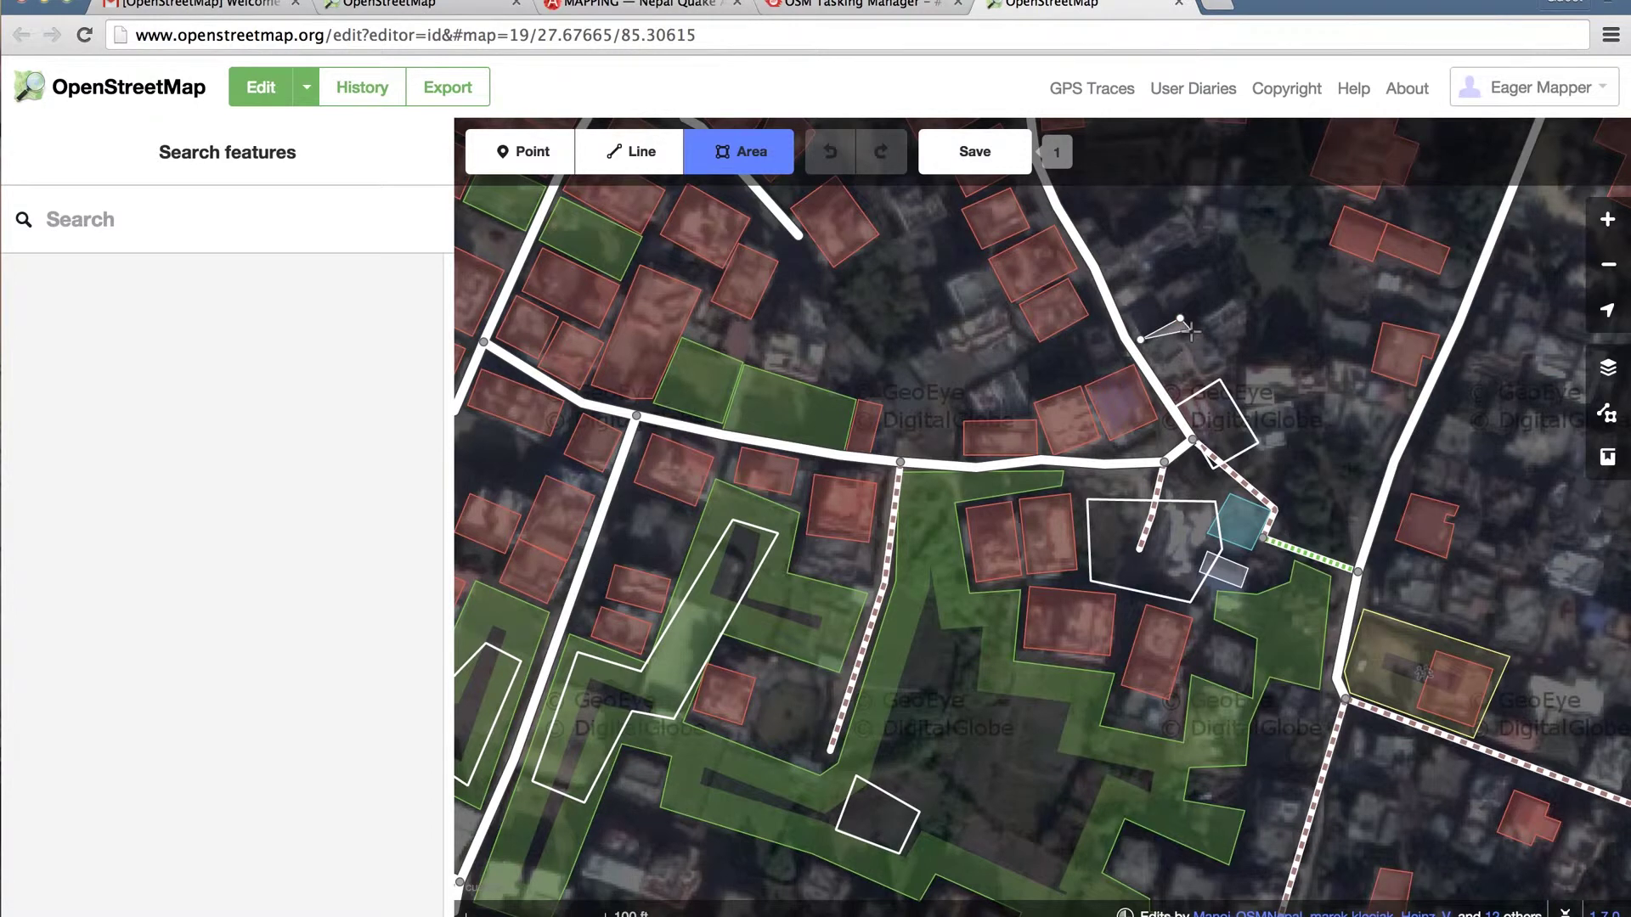
{"action": "left_click", "coordinate": [1180, 319]}
{"action": "left_click", "coordinate": [1228, 363]}
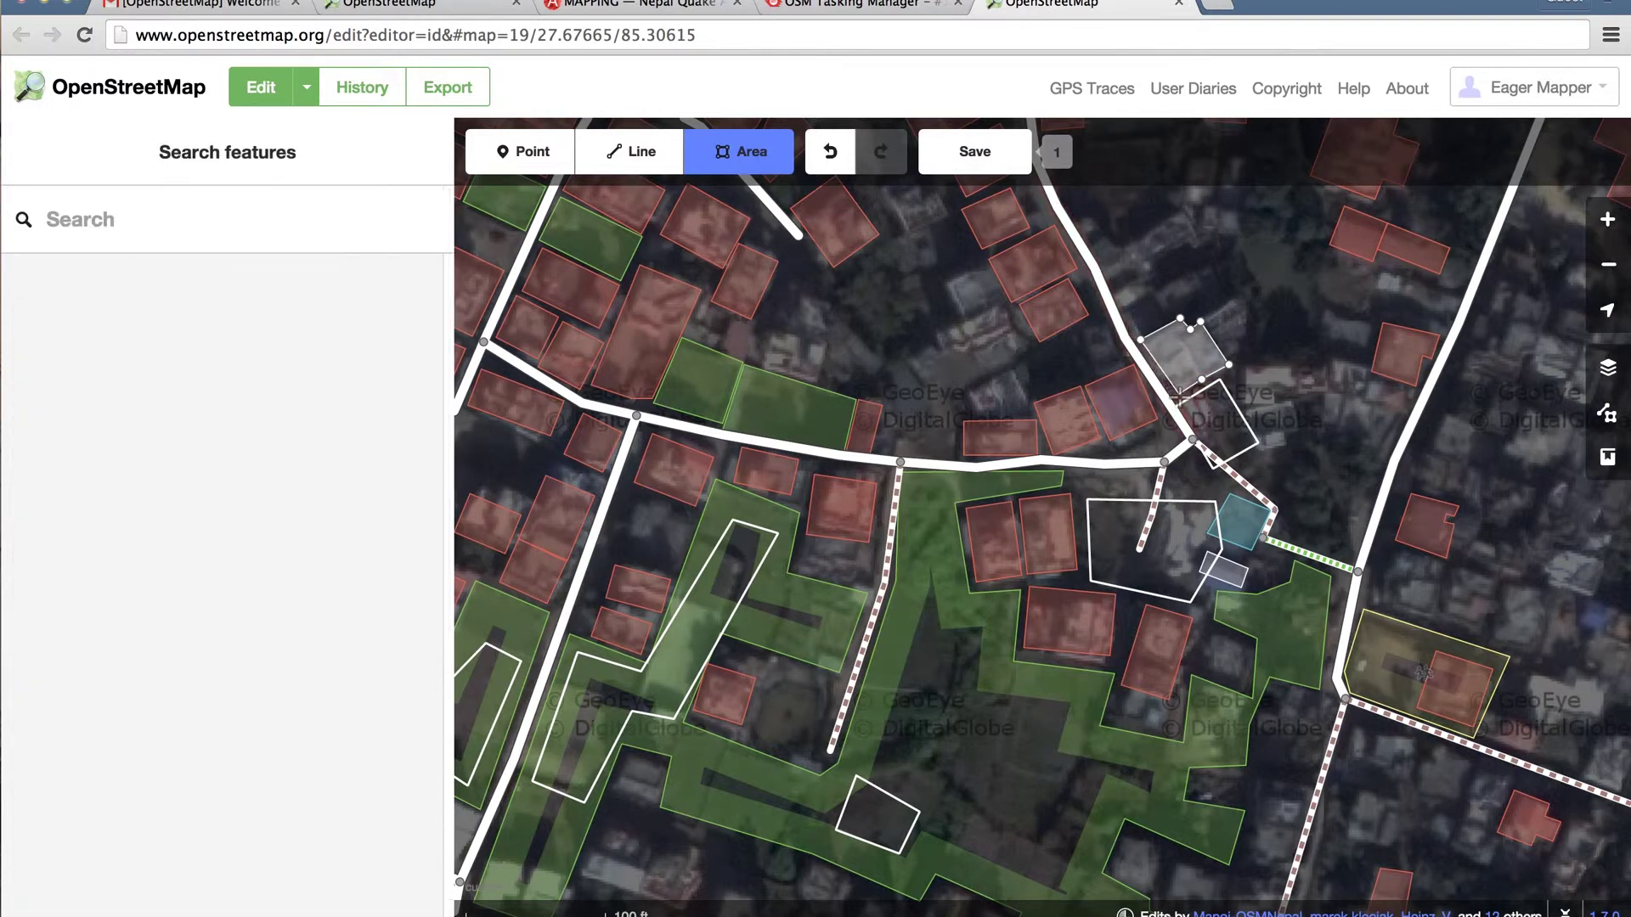
{"action": "left_click", "coordinate": [1176, 395]}
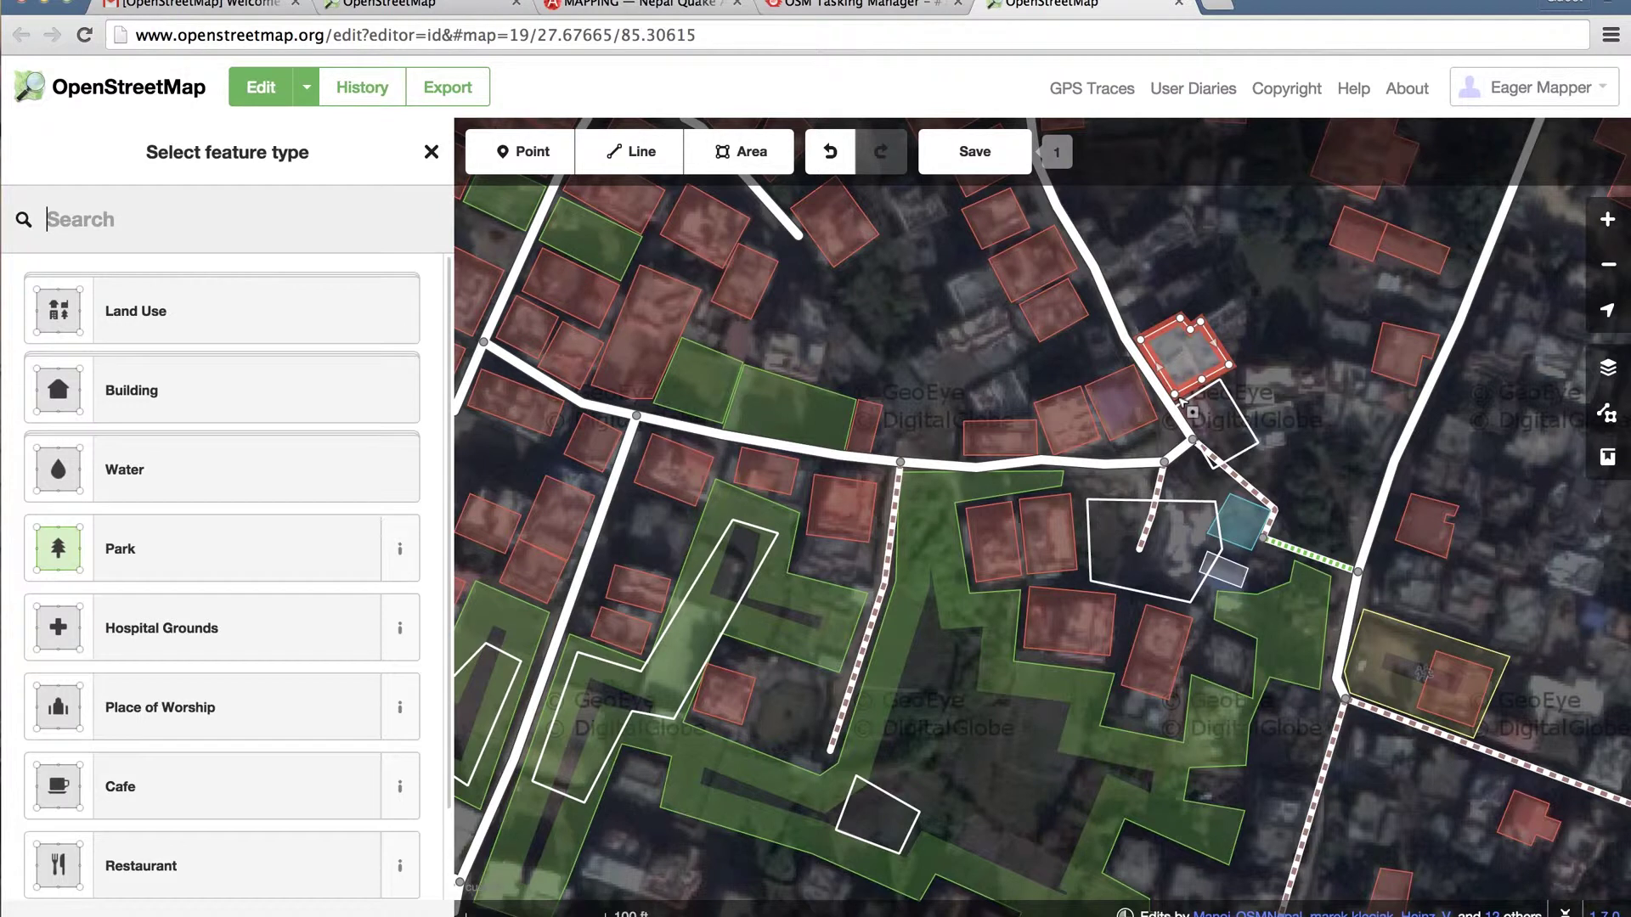
Step: Set the new area's feature type to the generic Building within the Building category
{"action": "left_click", "coordinate": [254, 389]}
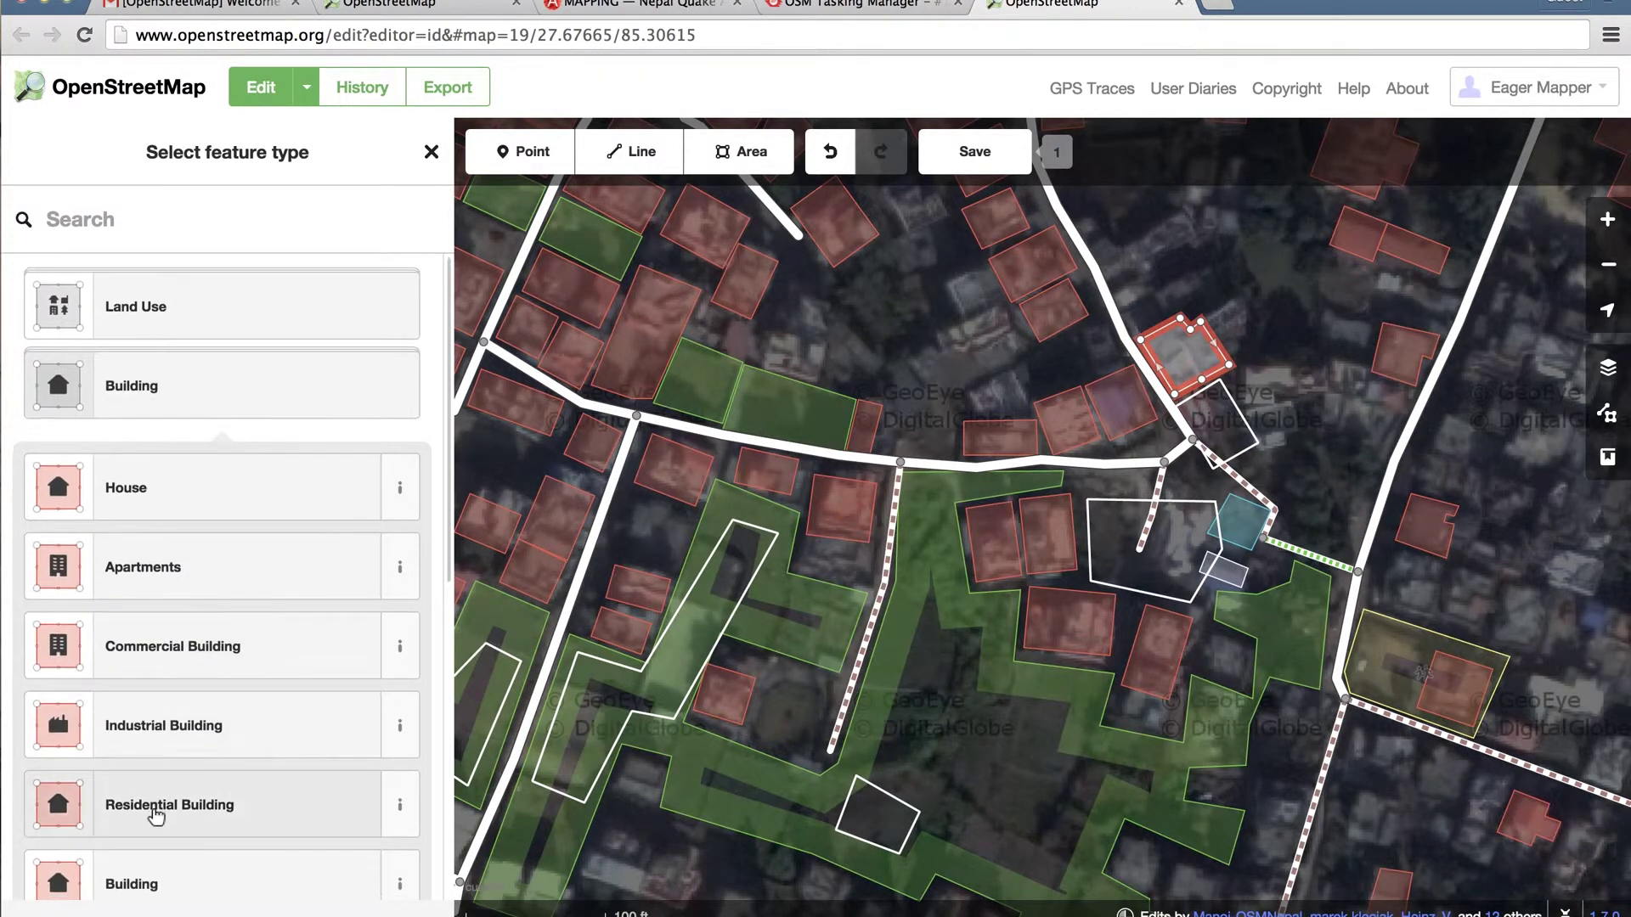
{"action": "scroll", "coordinate": [156, 829], "scroll_direction": "down", "scroll_amount": 1}
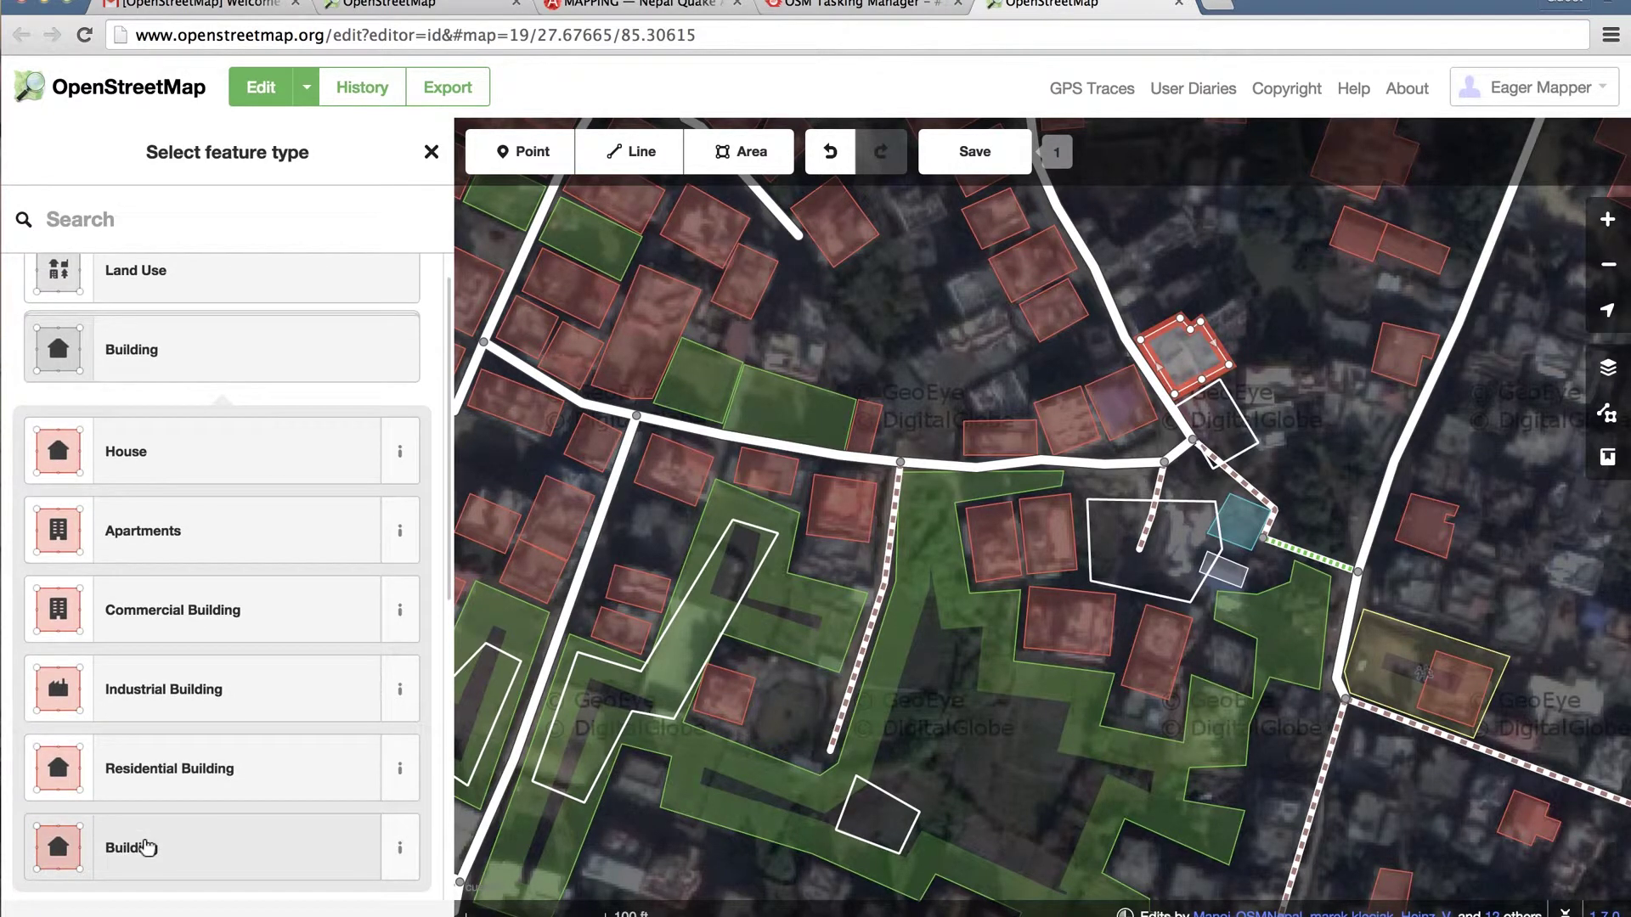
{"action": "left_click", "coordinate": [149, 846]}
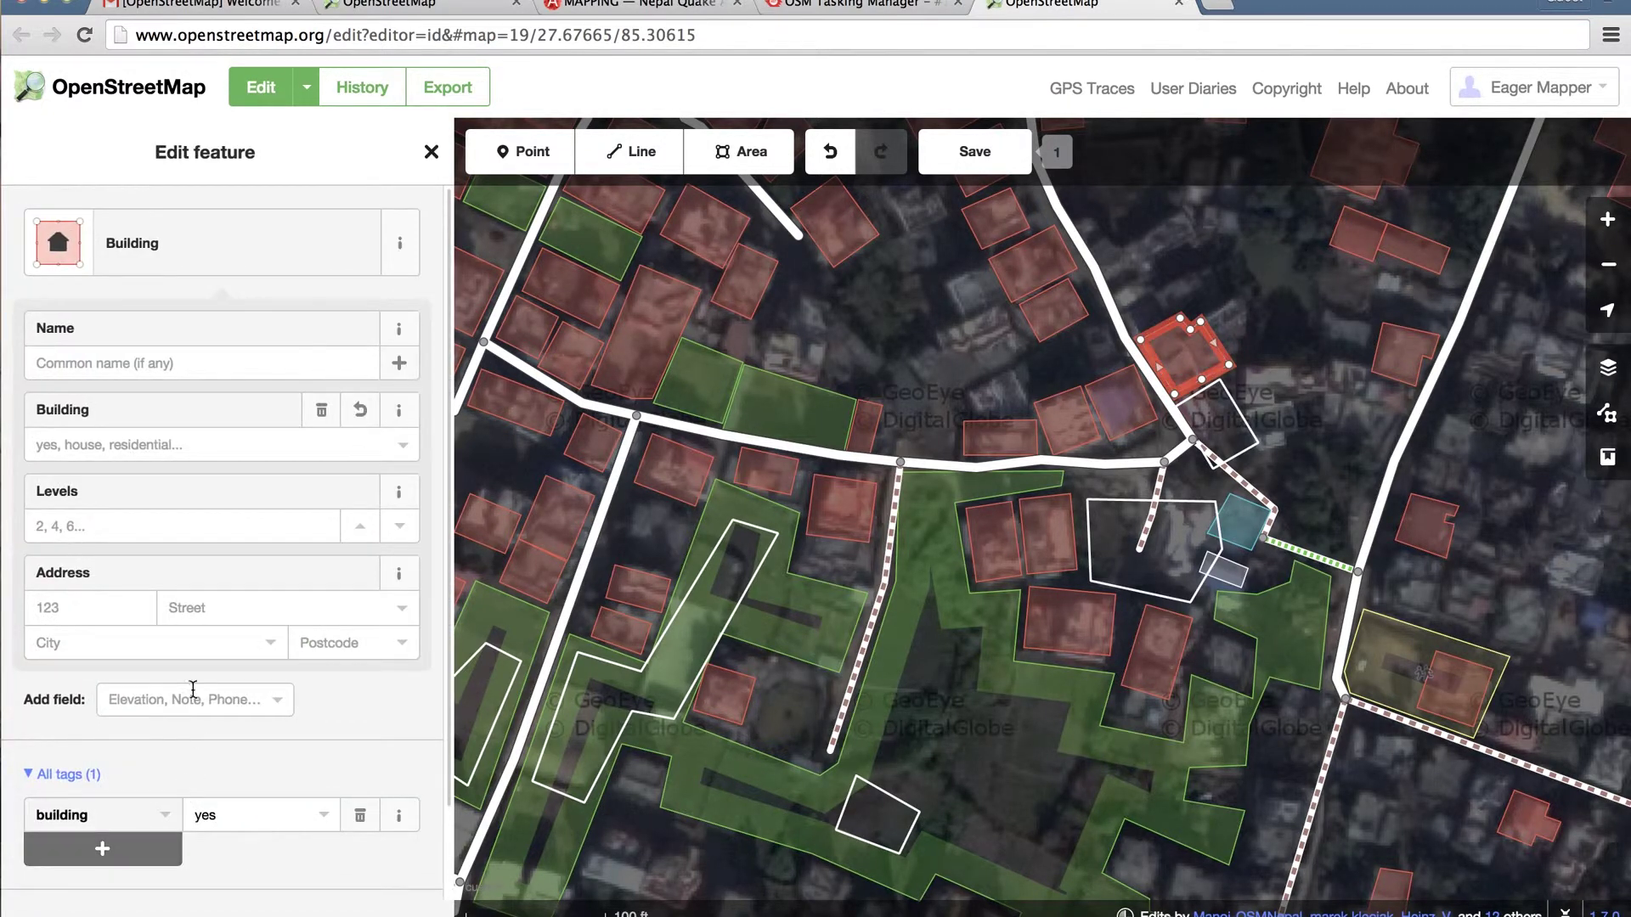
Step: Recheck the source tag required by project #190's instructions and look over the editor's background imagery options
{"action": "left_click", "coordinate": [828, 7]}
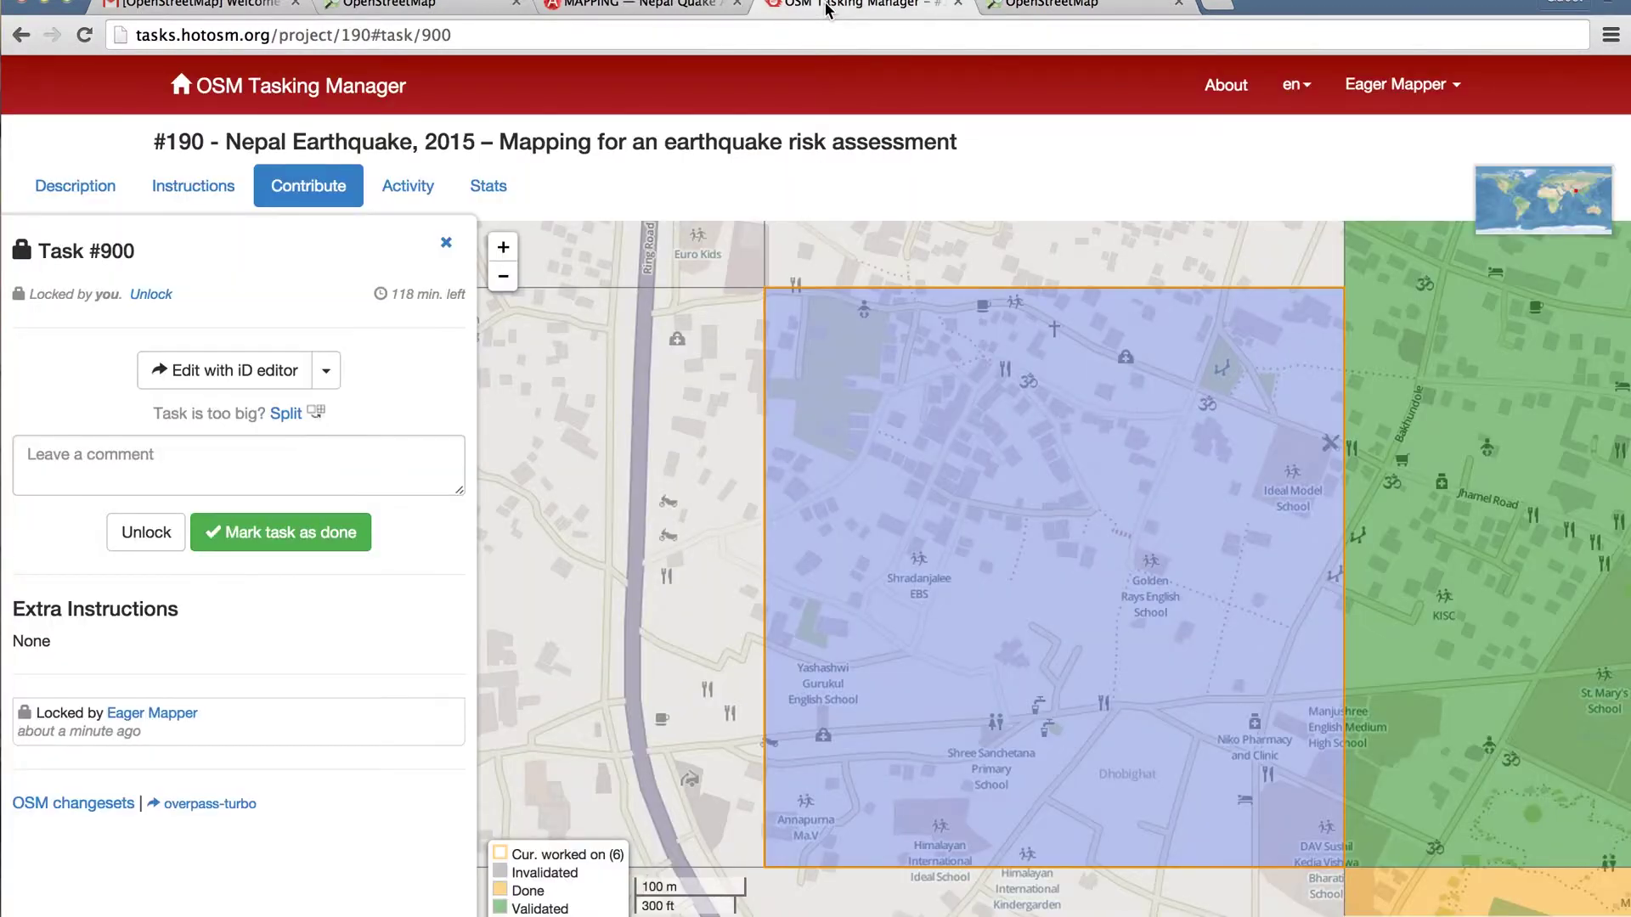
{"action": "left_click", "coordinate": [193, 189]}
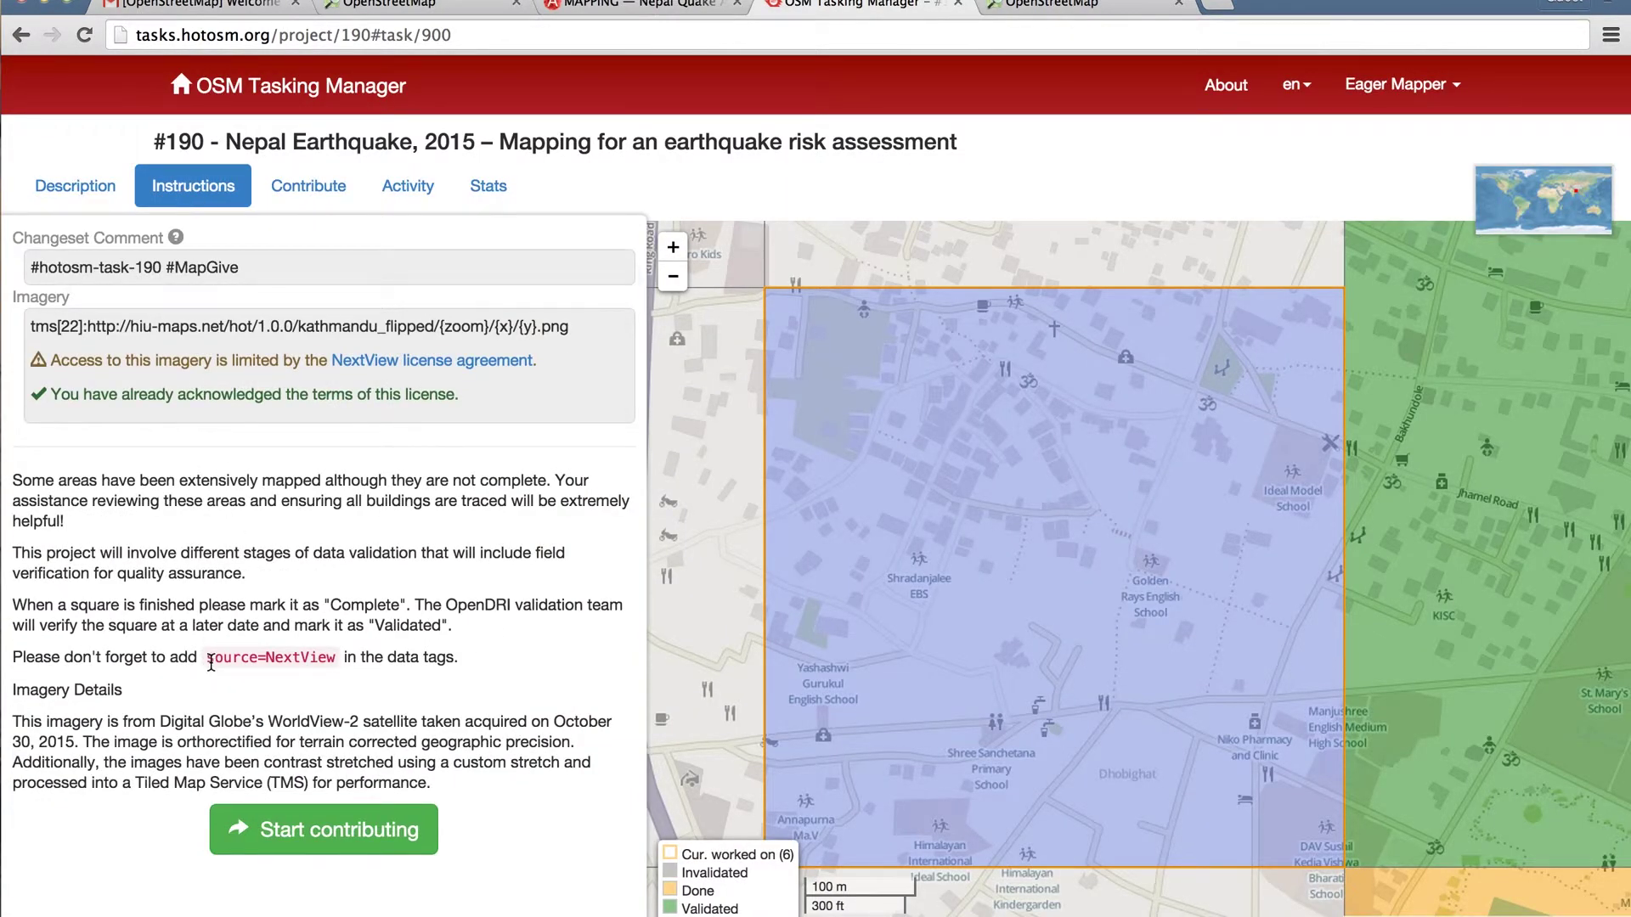
{"action": "left_click", "coordinate": [1049, 7]}
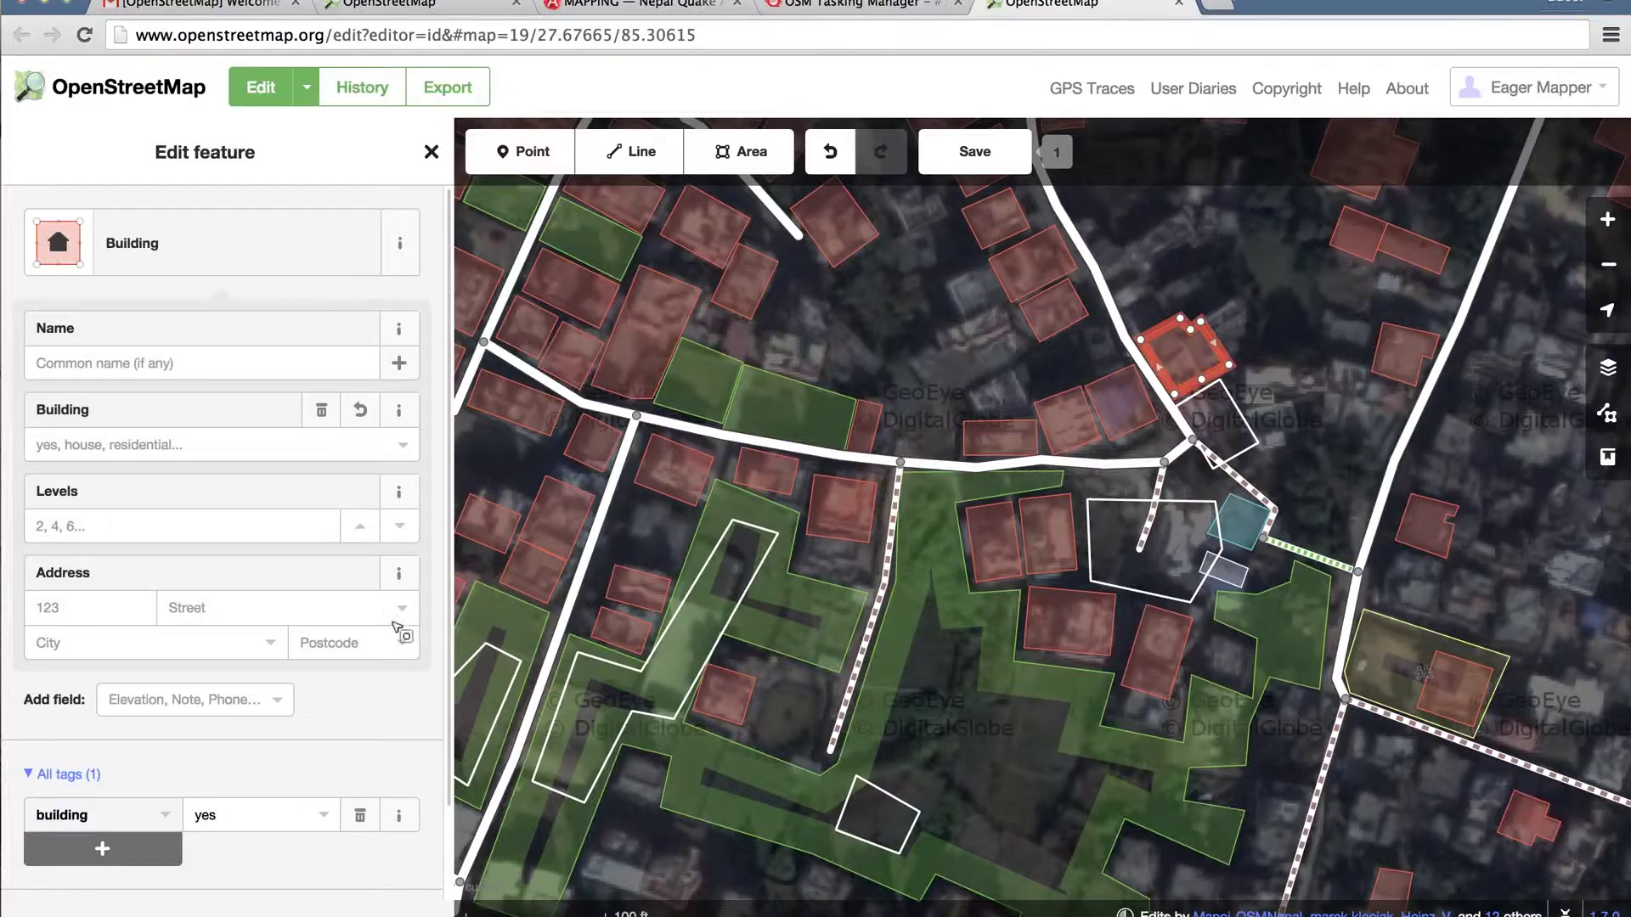
{"action": "left_click", "coordinate": [1611, 370]}
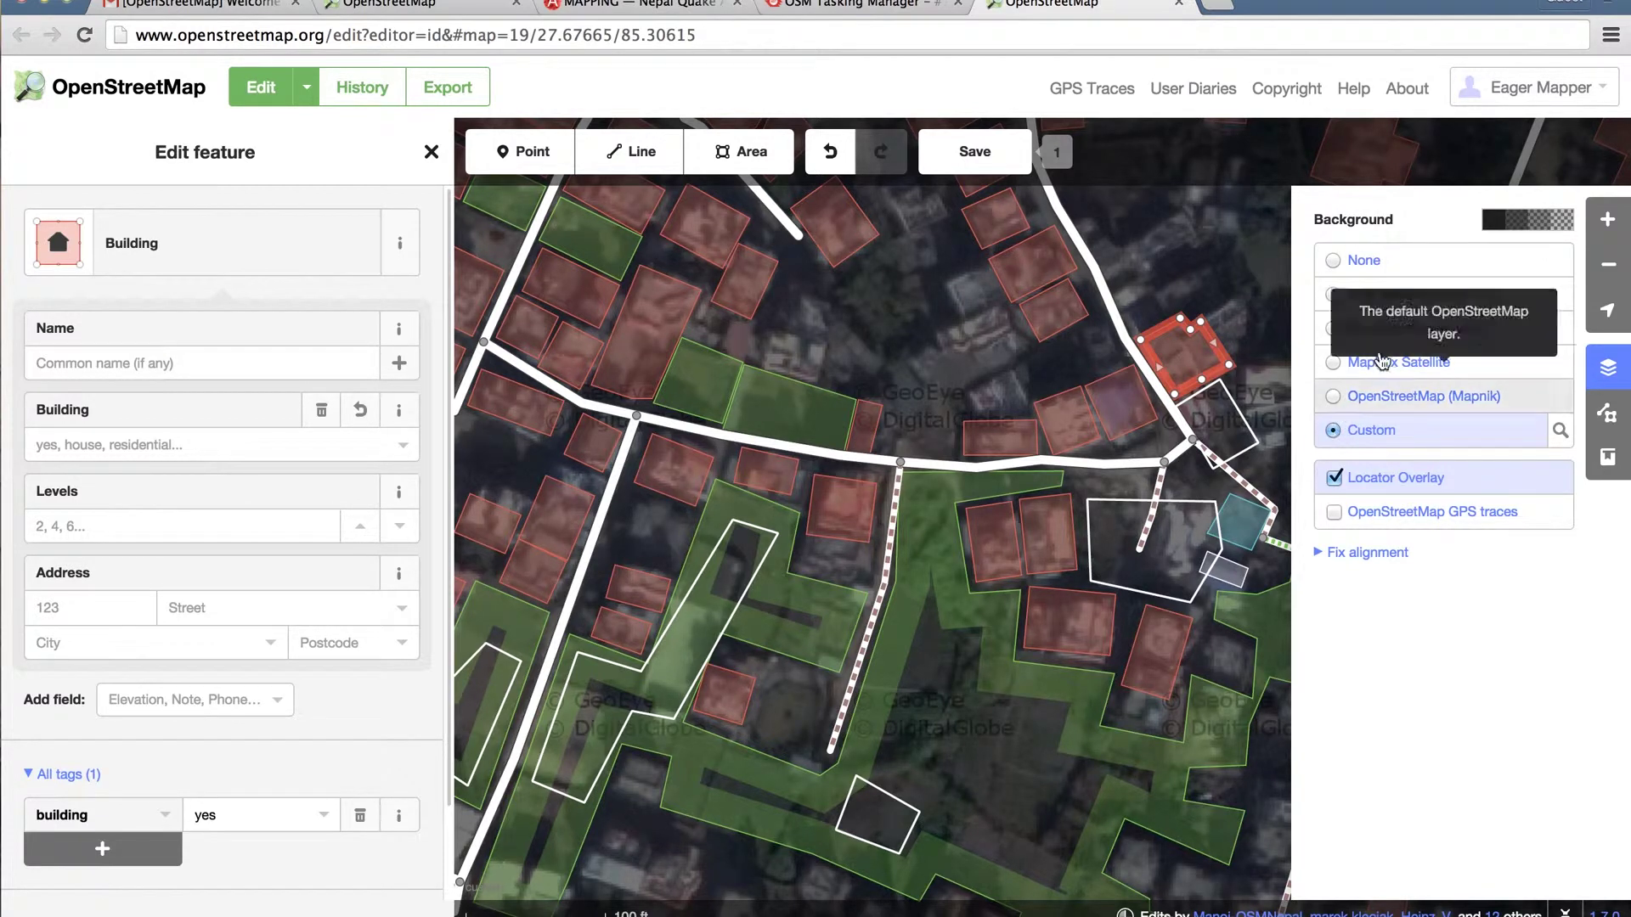
{"action": "left_click", "coordinate": [1608, 367]}
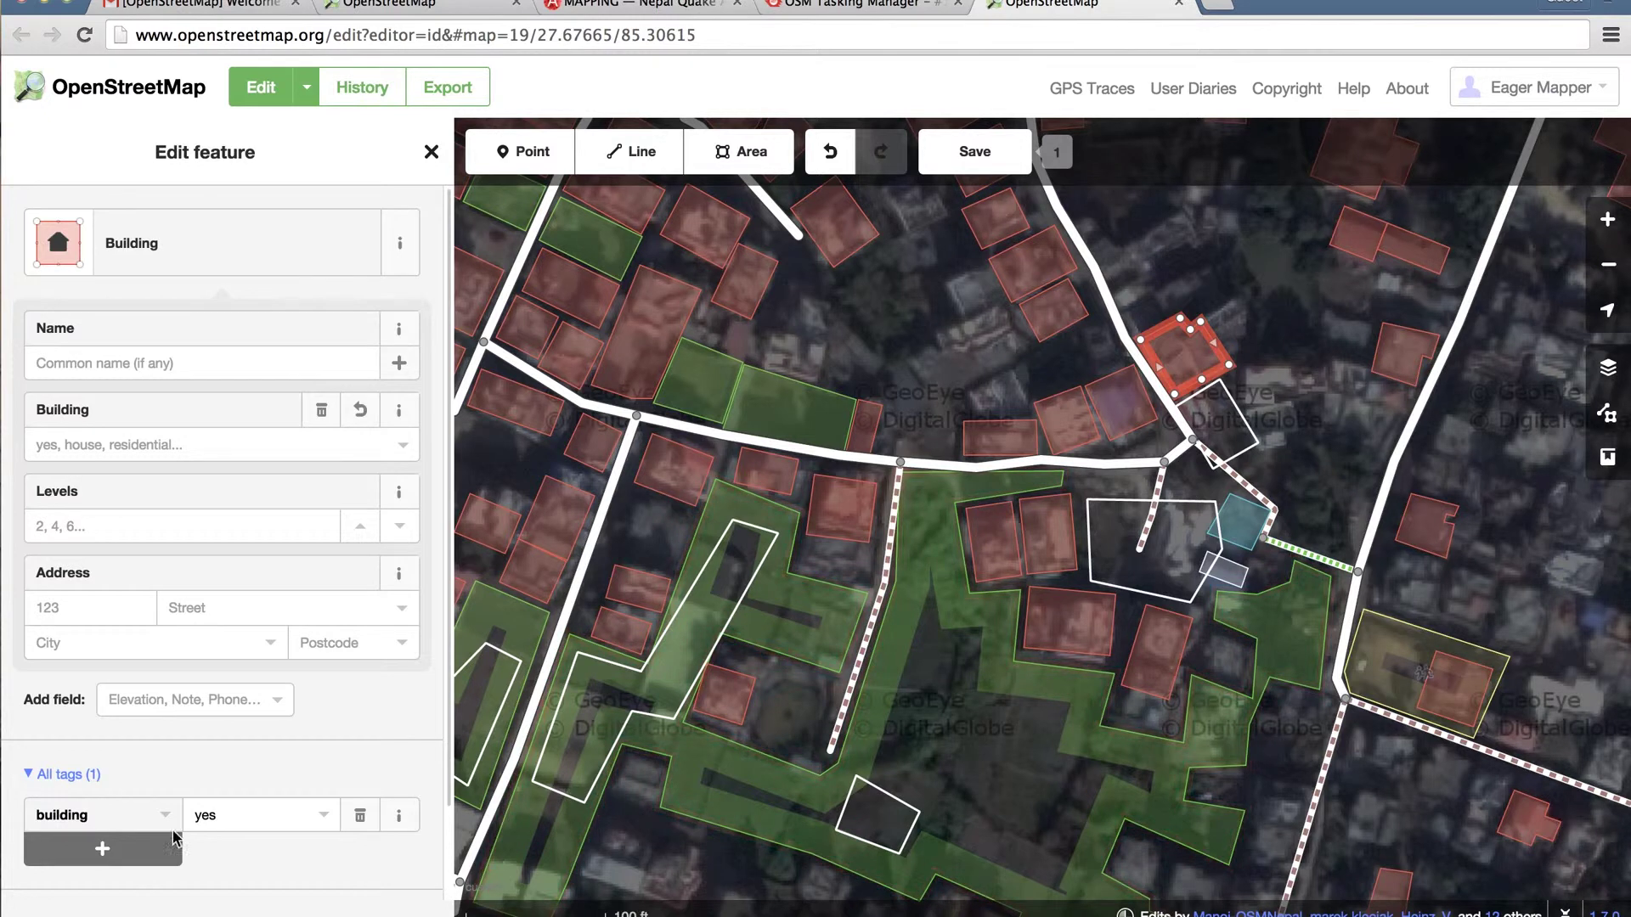
Step: Add the tag source=NextView to the new building and finish editing the feature
{"action": "left_click", "coordinate": [97, 849]}
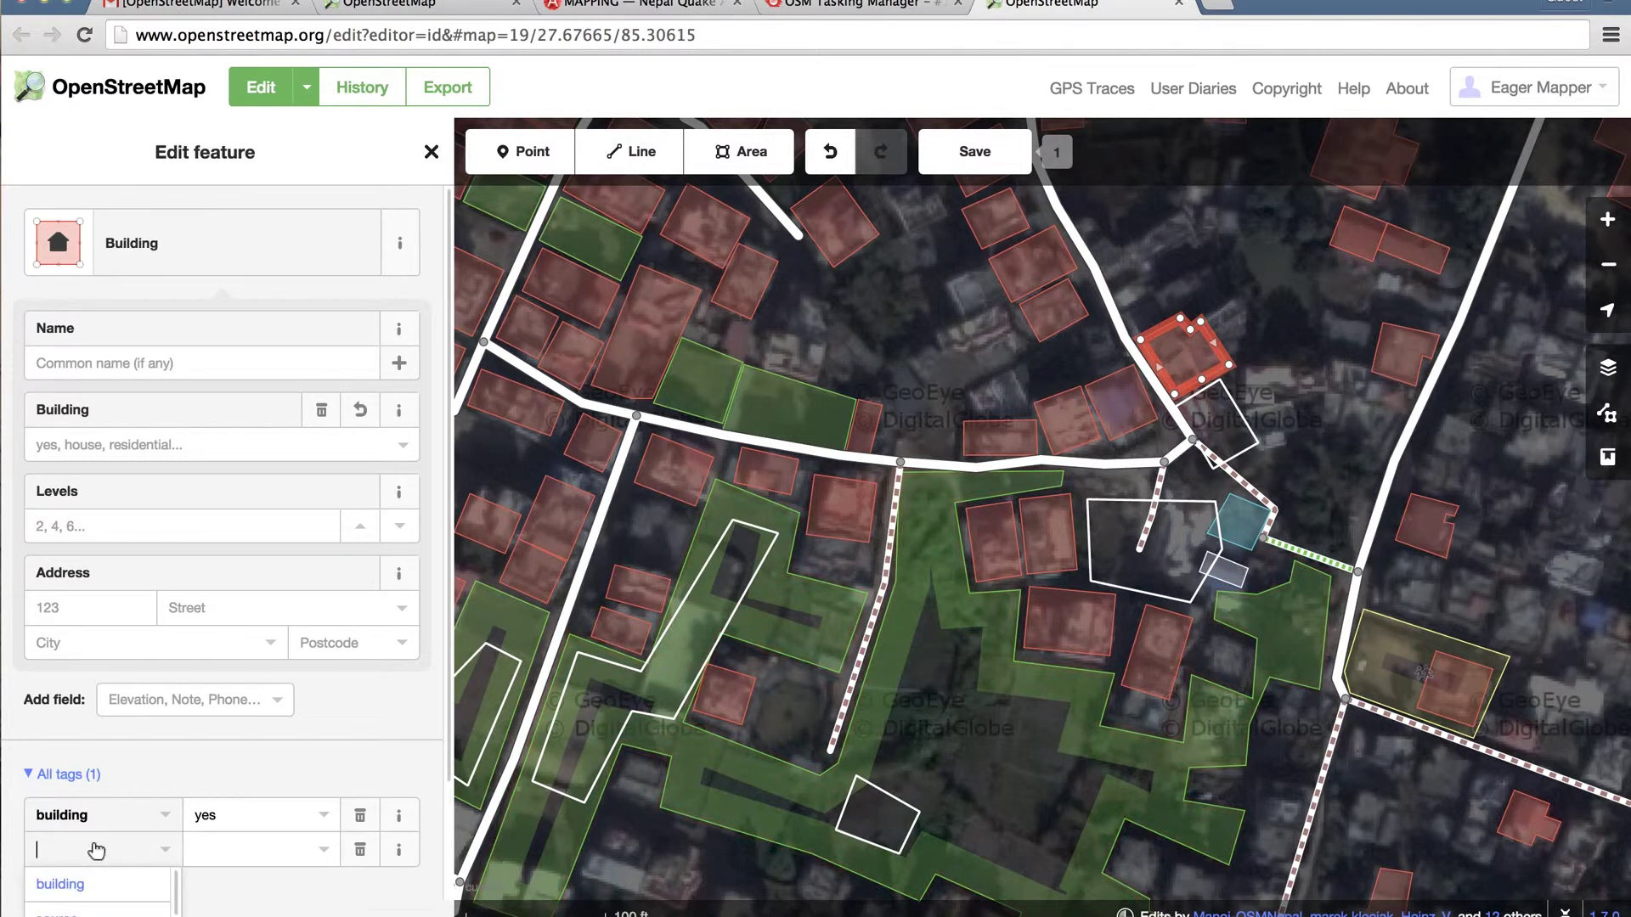
{"action": "left_click", "coordinate": [62, 914]}
{"action": "left_click", "coordinate": [202, 852]}
{"action": "type", "text": "NextView"}
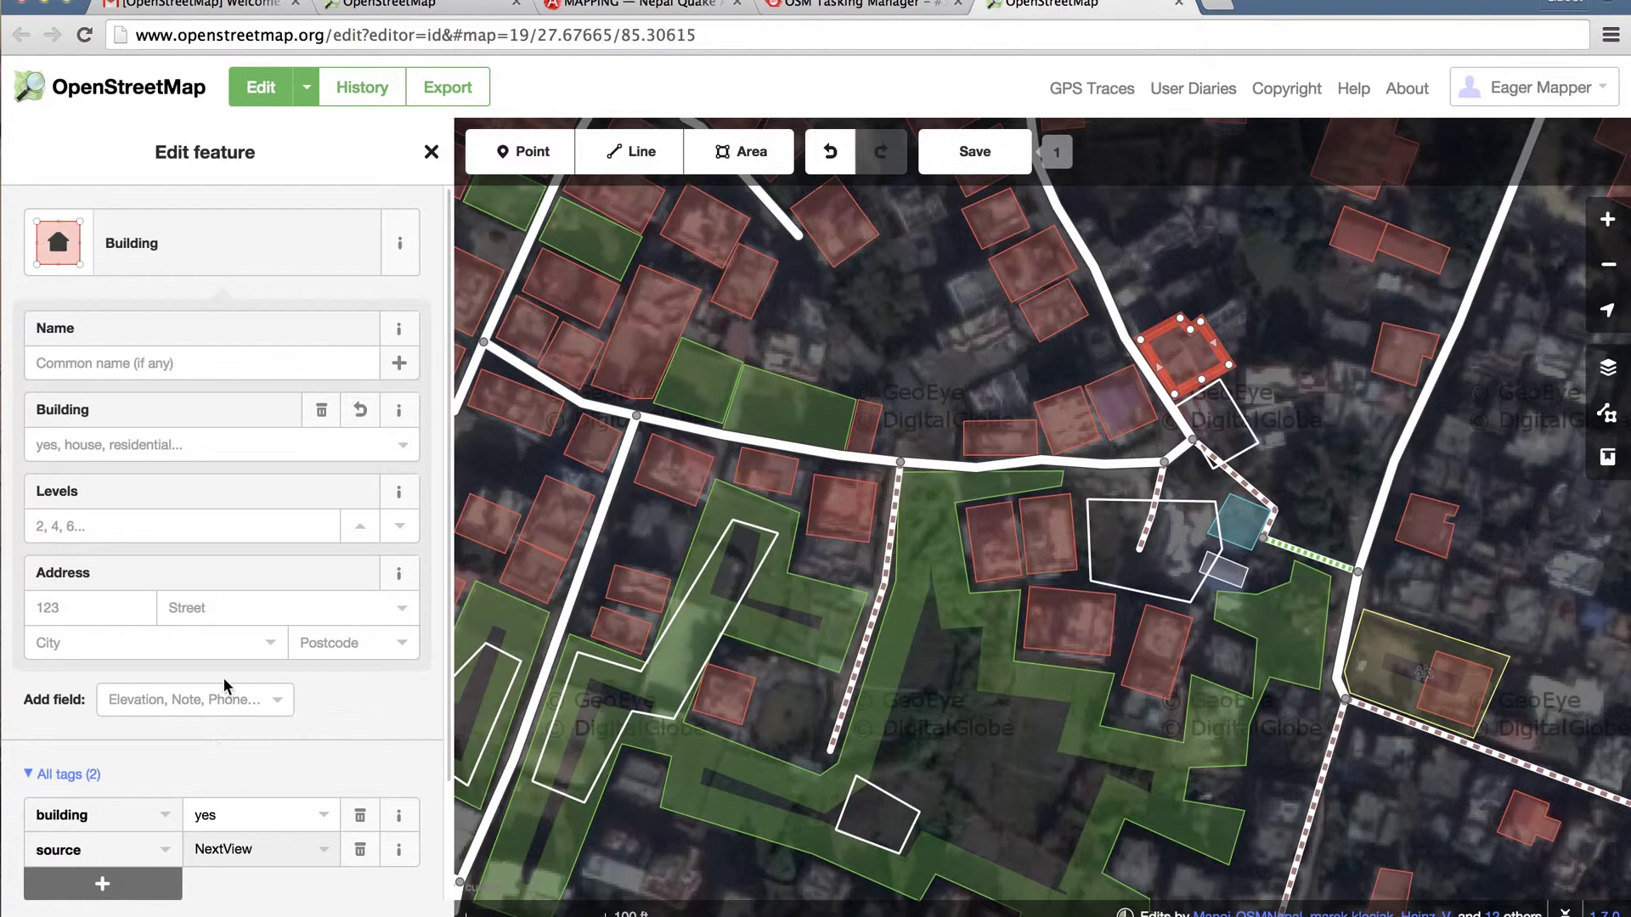
{"action": "left_click", "coordinate": [430, 154]}
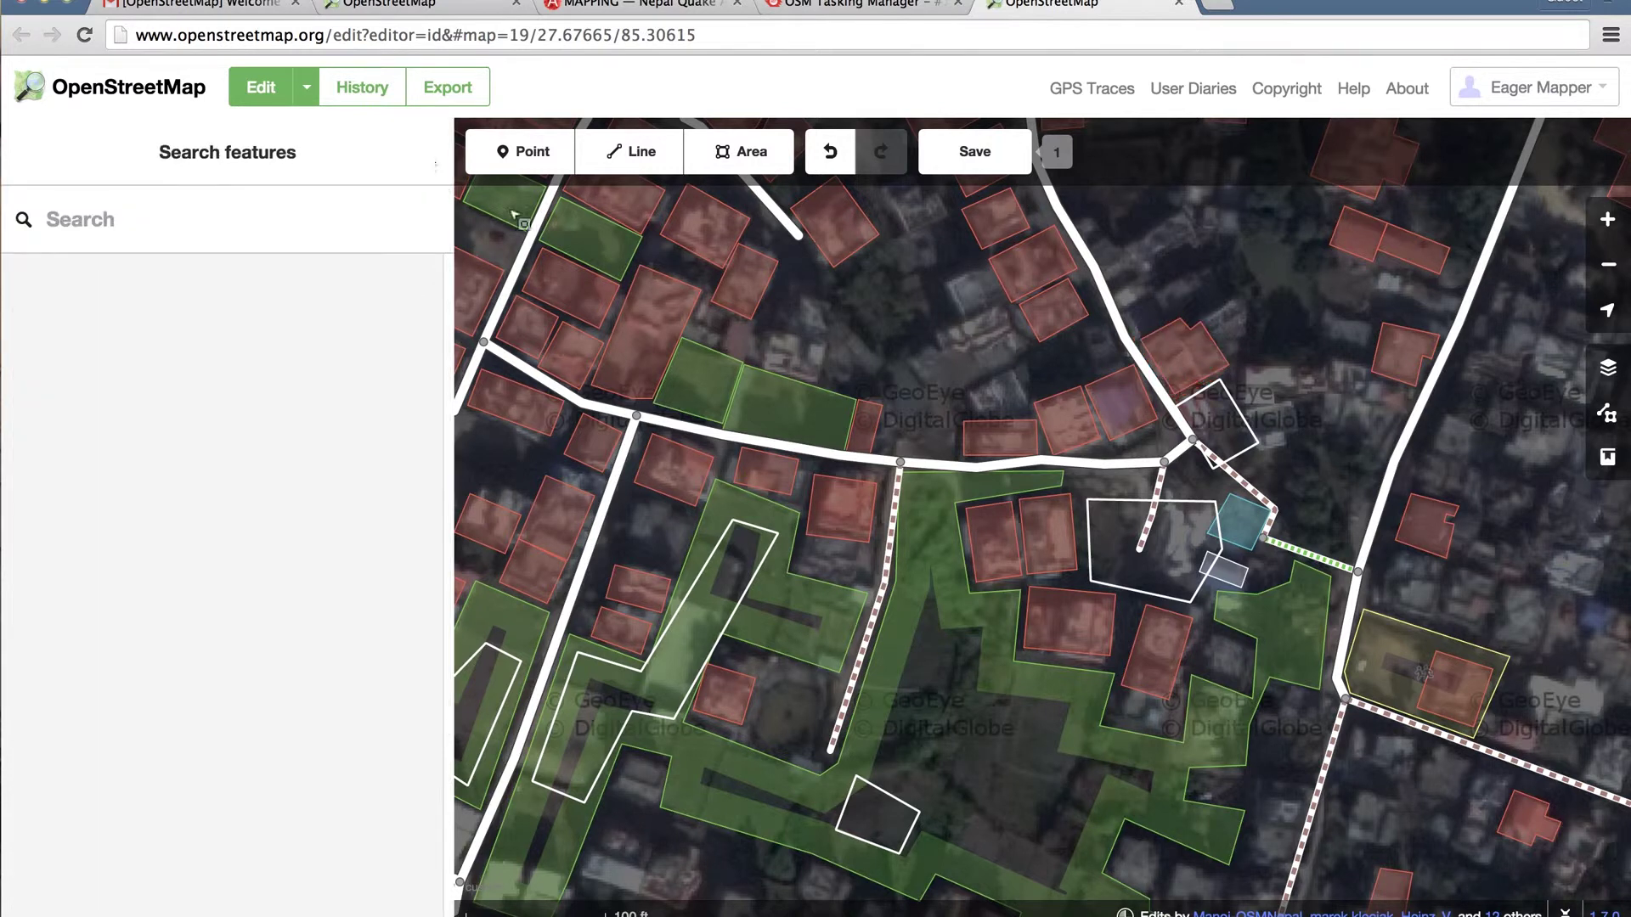
Step: Save the new building to OpenStreetMap with the commit message "#hotosm-task-190 #MapGive"
{"action": "mouse_move", "coordinate": [1177, 362]}
{"action": "left_click", "coordinate": [979, 155]}
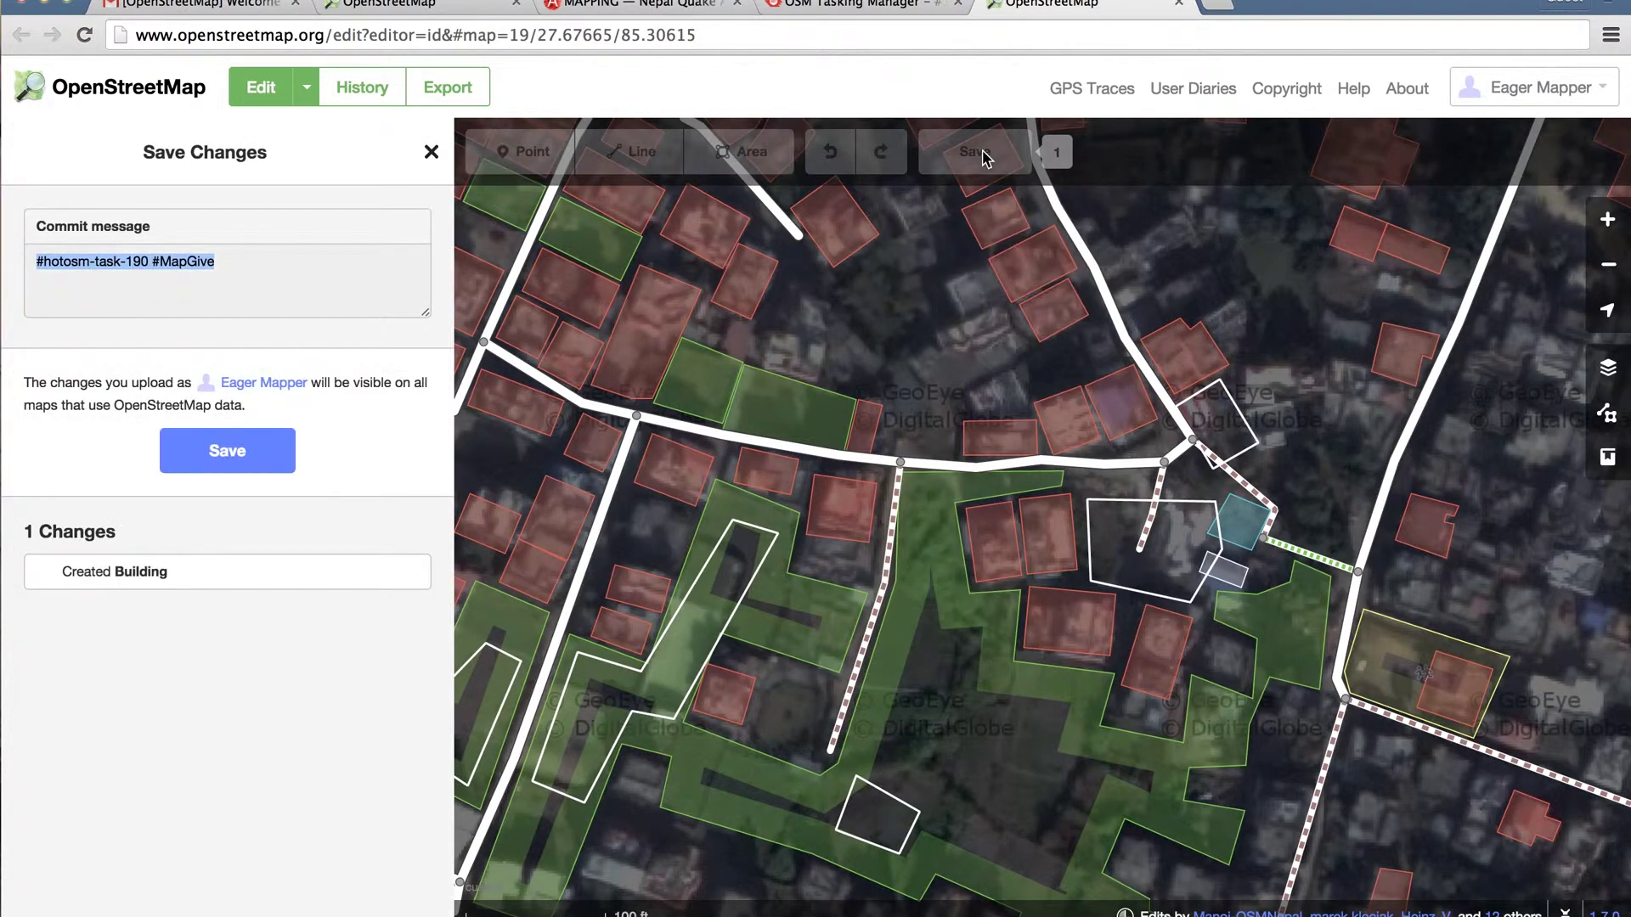
{"action": "left_click", "coordinate": [222, 454]}
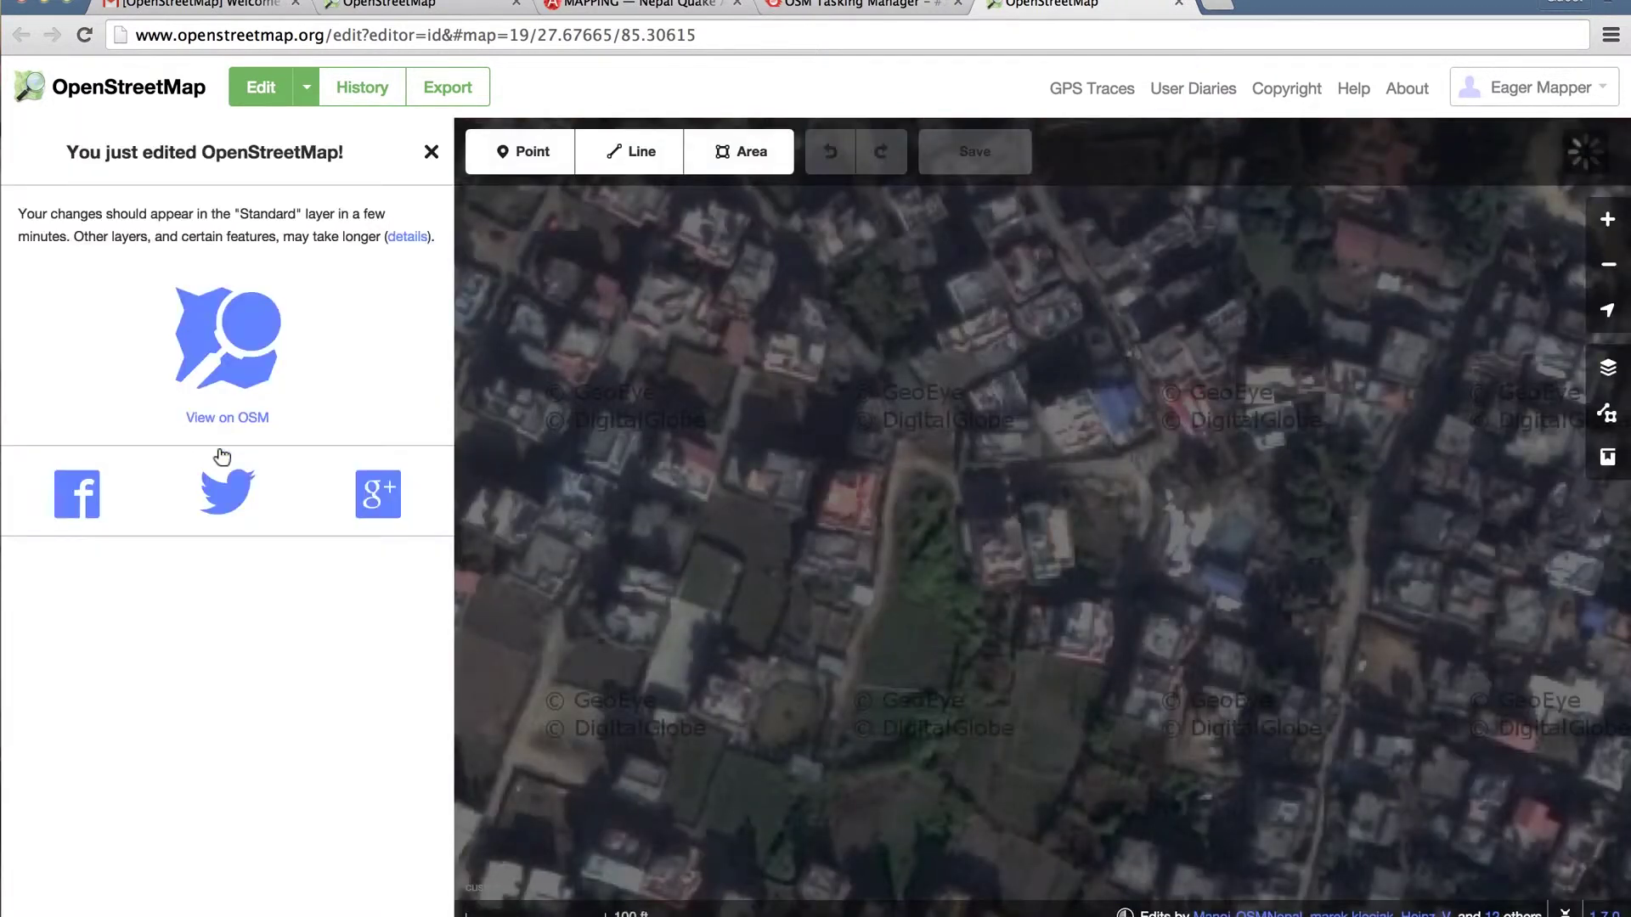
Step: Return to the Tasking Manager and mark task #900 of project #190 as done
{"action": "left_click", "coordinate": [847, 7]}
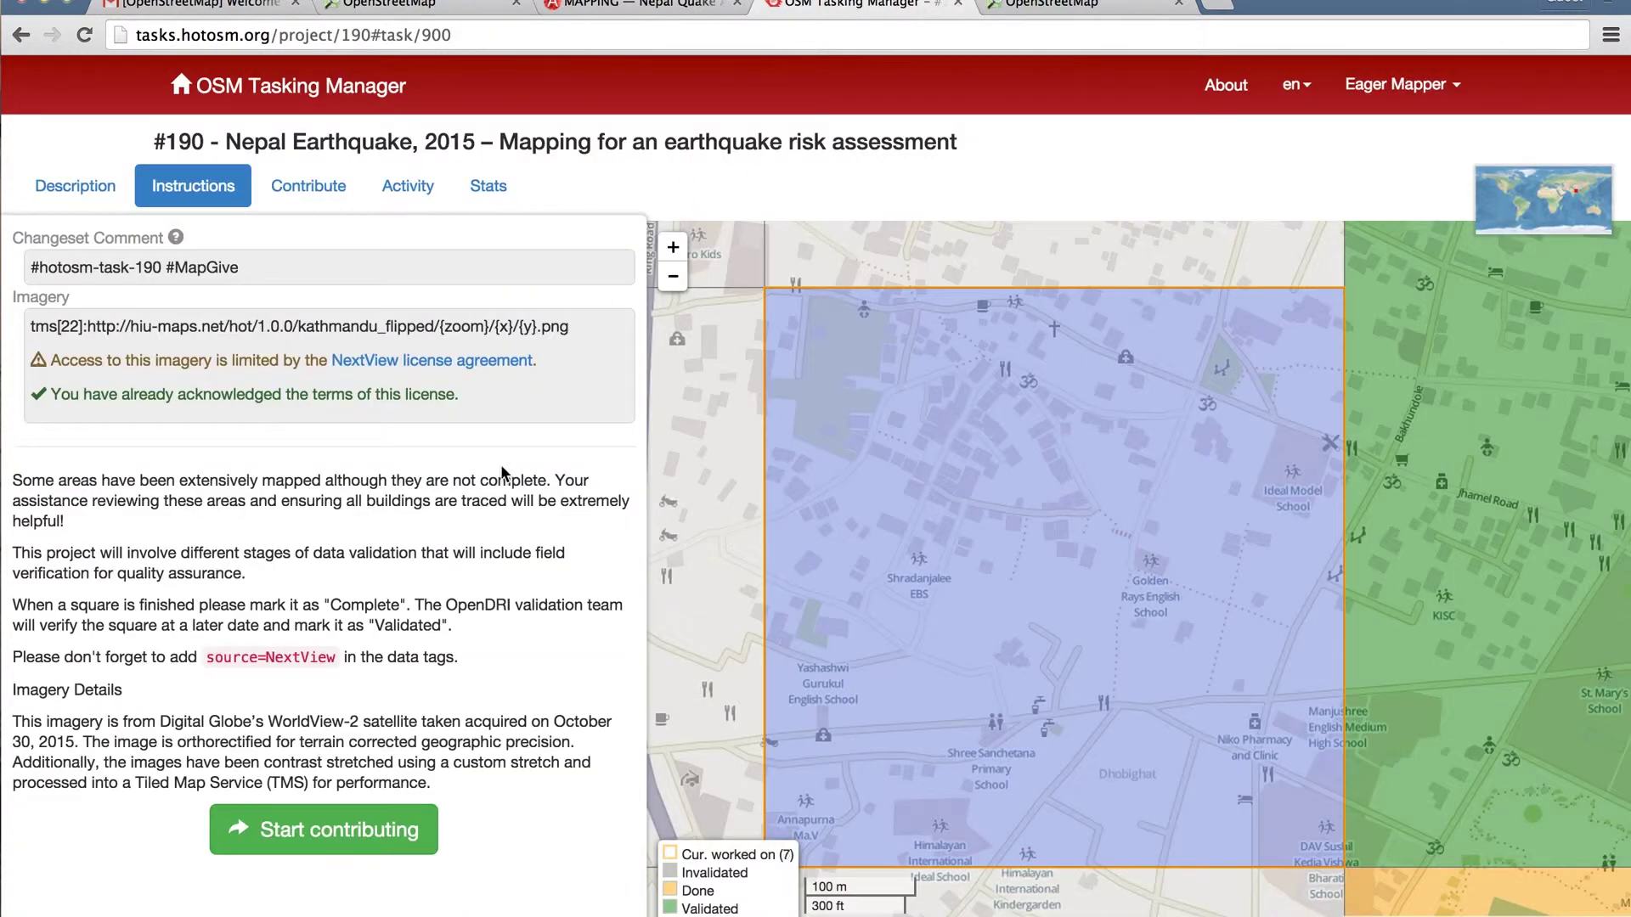
{"action": "left_click", "coordinate": [309, 185]}
{"action": "left_click", "coordinate": [325, 538]}
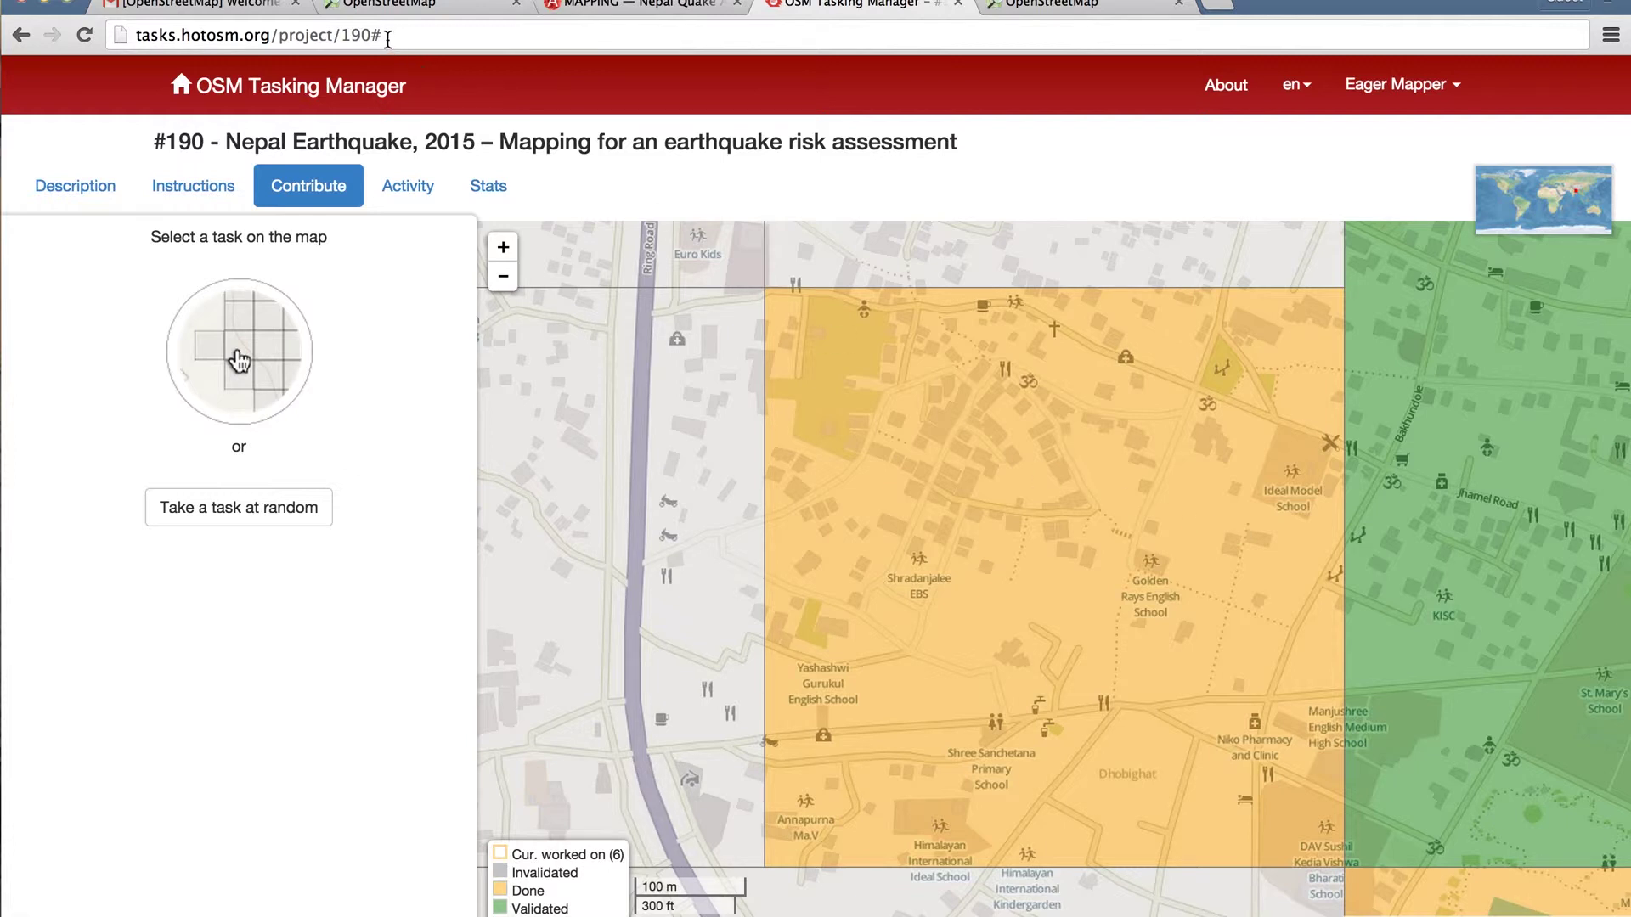
Step: Go to the project list at tasks.hotosm.org and open project #1018, Nepal Earthquake, 2015, detailed mapping 2nd pass
{"action": "left_click_drag", "start_coordinate": [387, 37], "coordinate": [294, 36]}
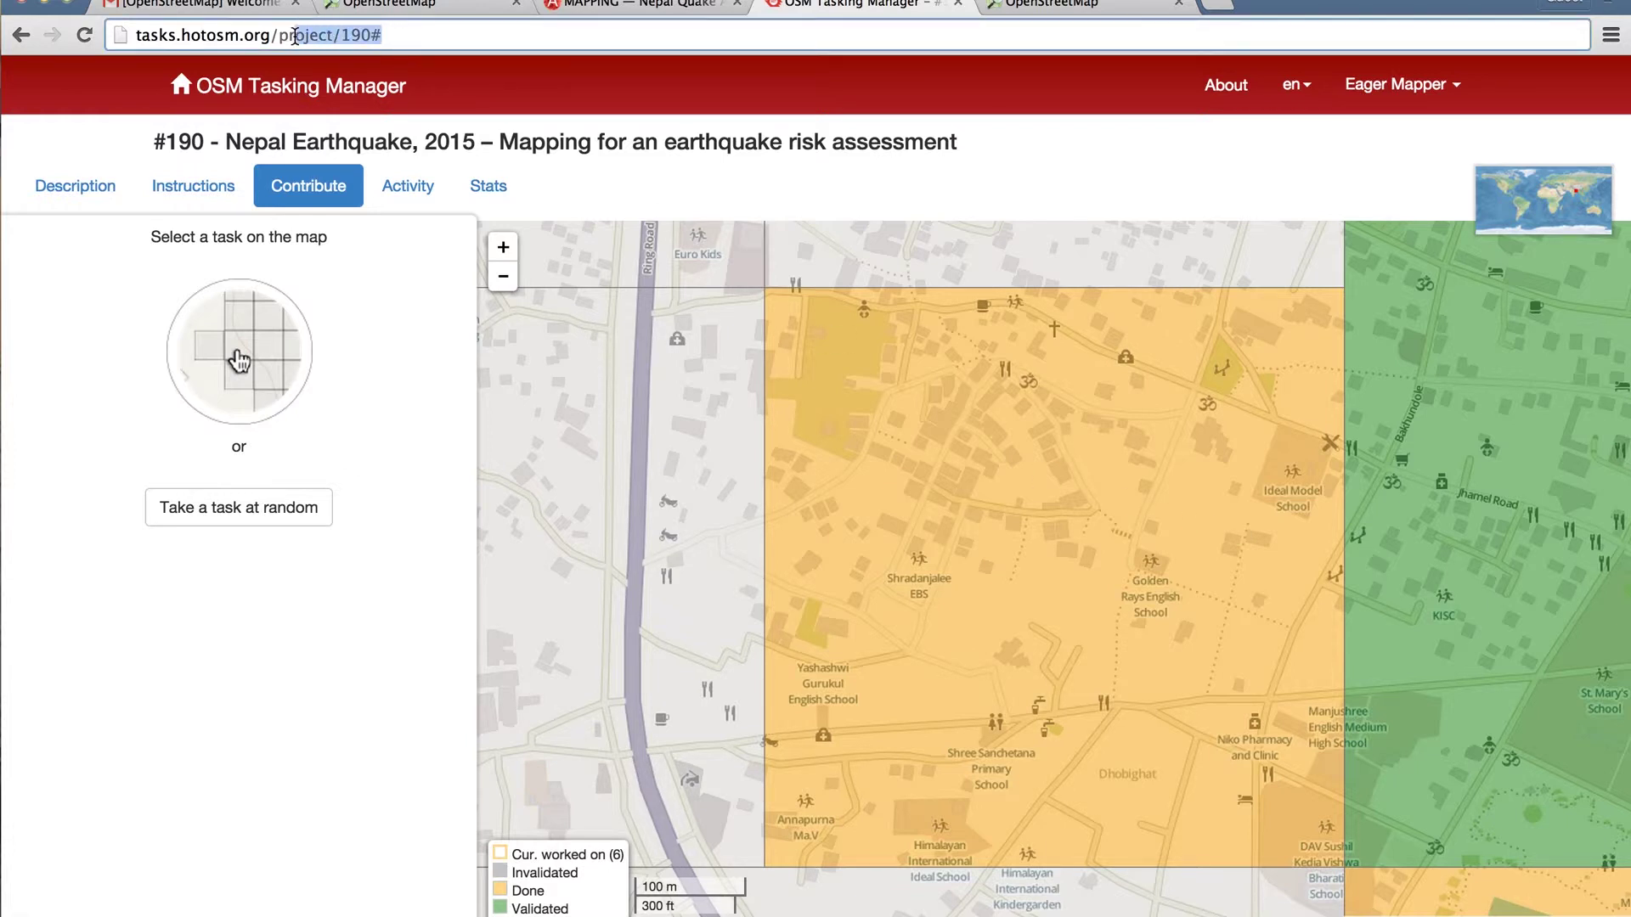
{"action": "key", "text": "BackSpace"}
{"action": "key", "text": "BackSpace"}
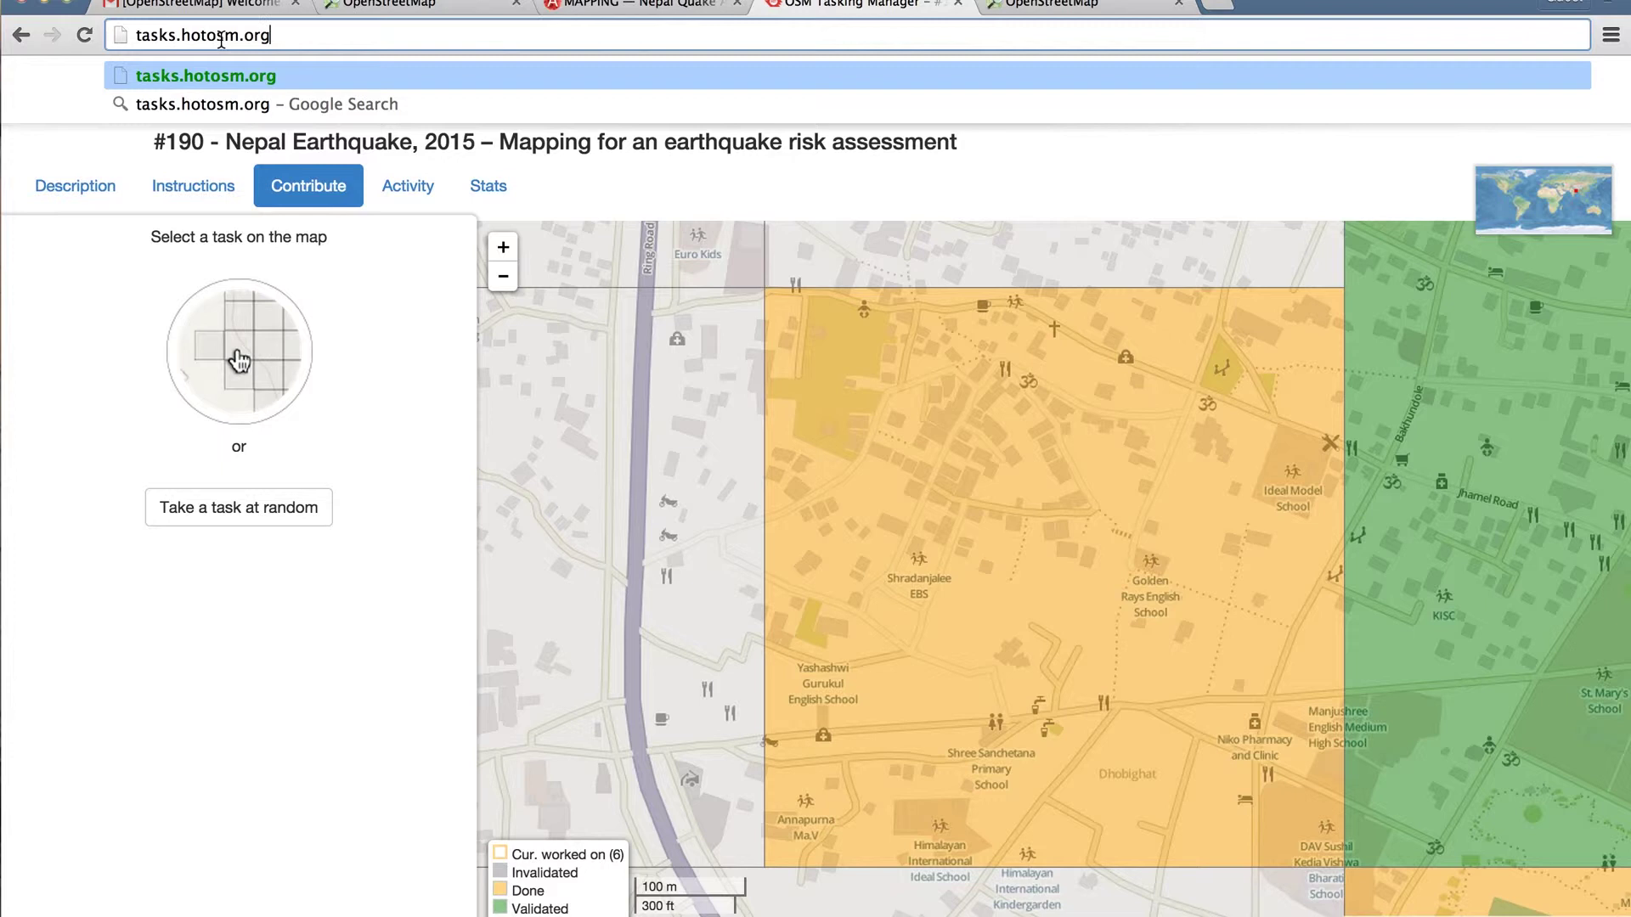
{"action": "left_click", "coordinate": [339, 68]}
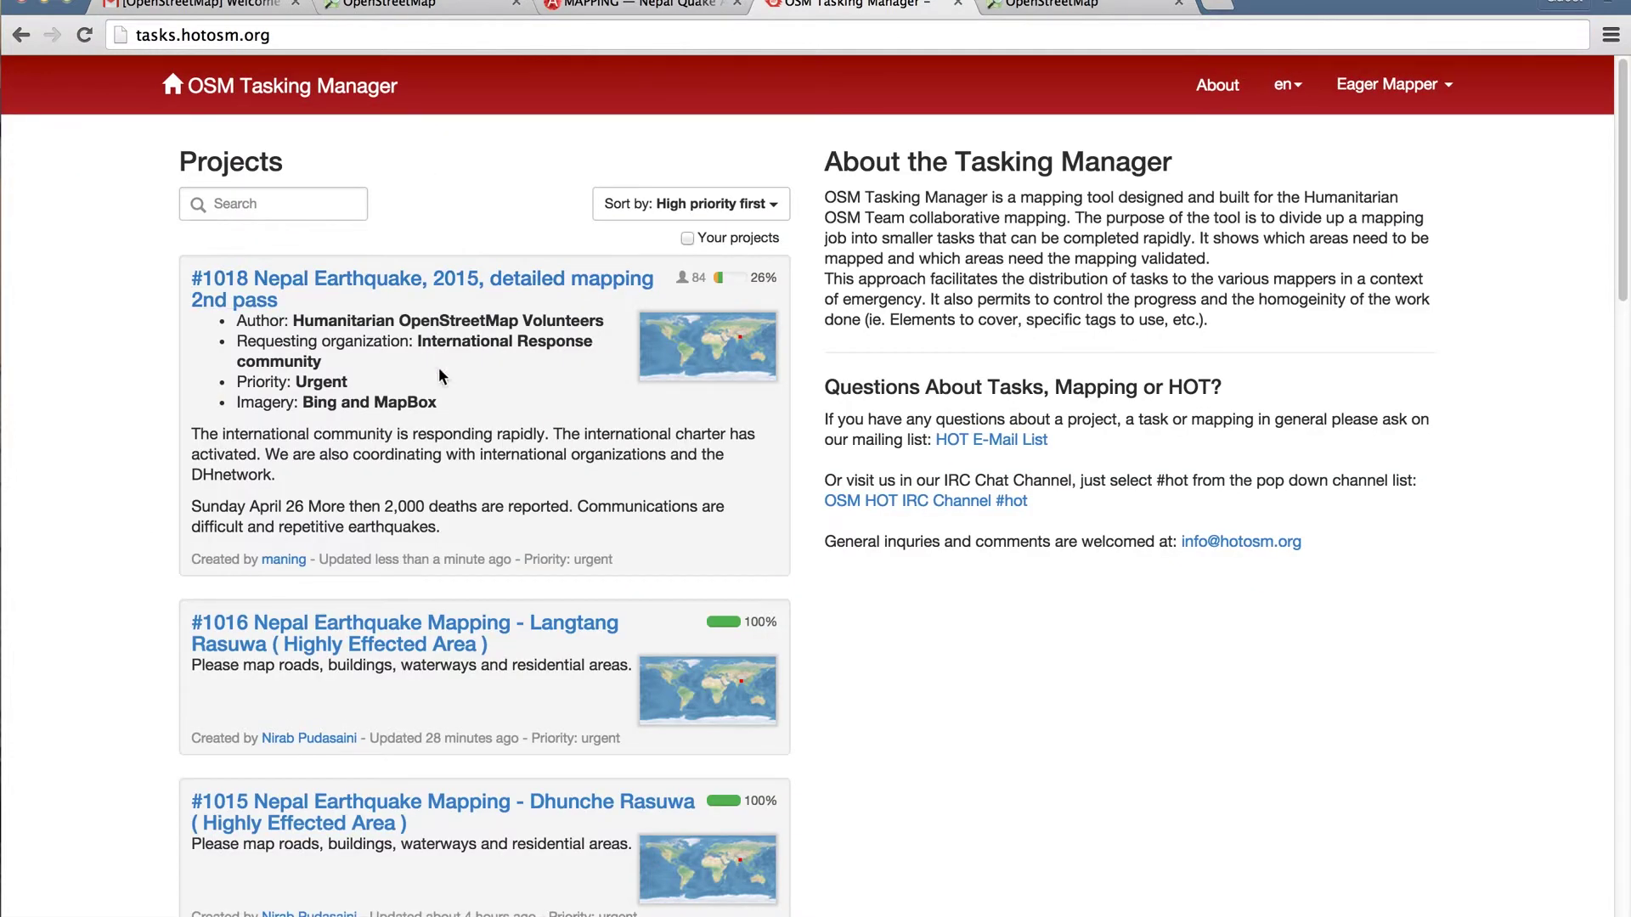
{"action": "left_click", "coordinate": [431, 292]}
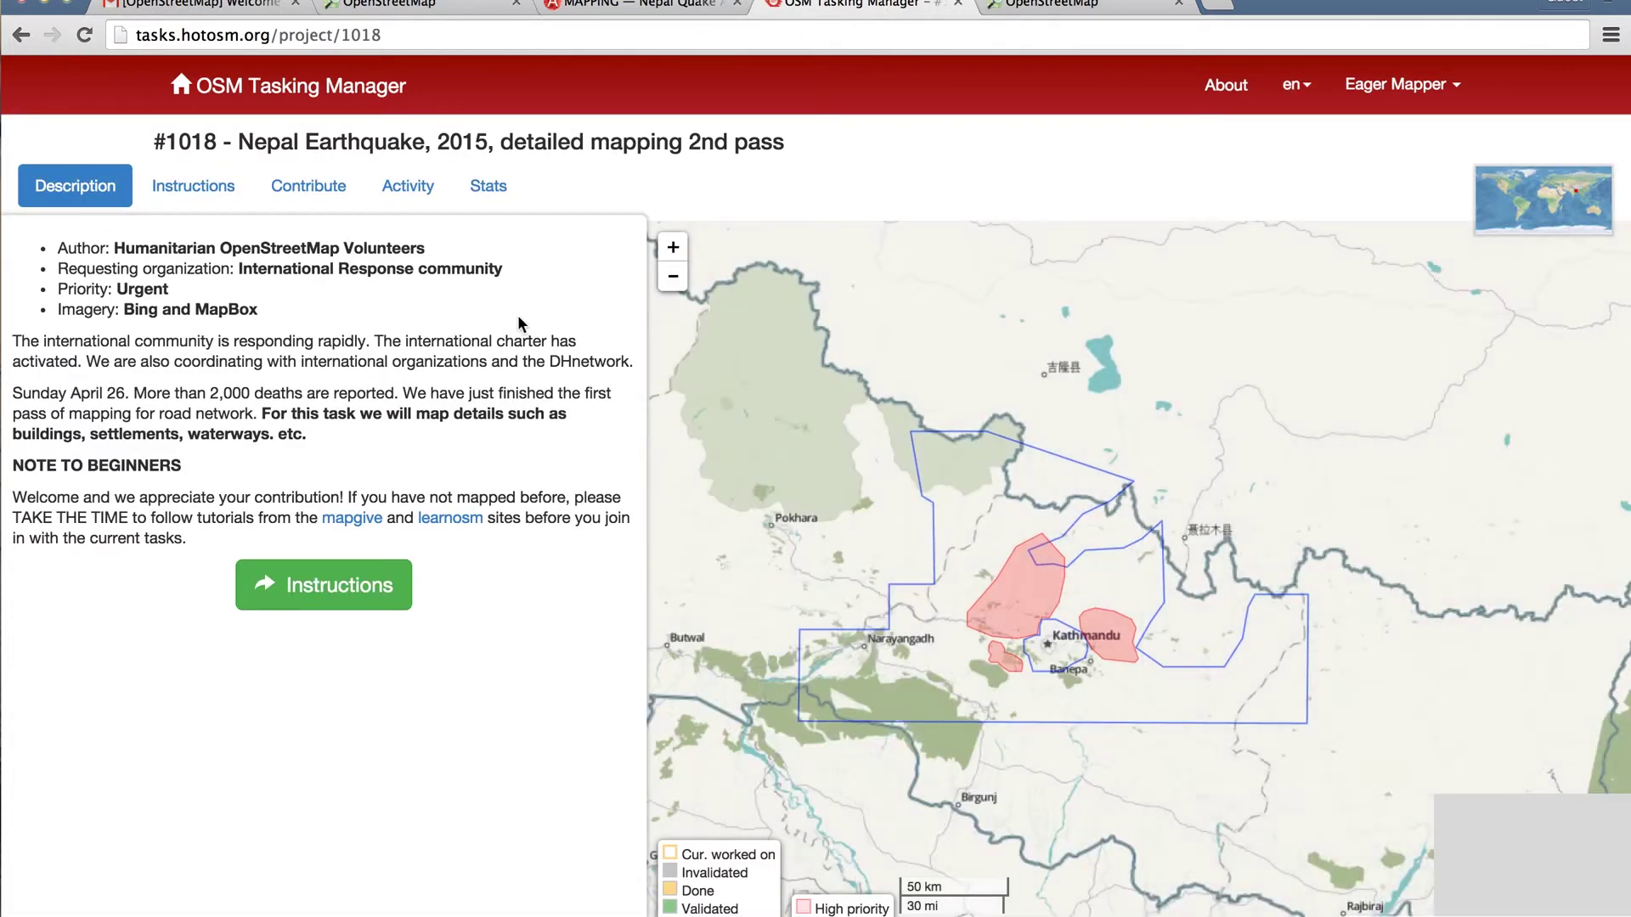
Step: Open project #1018's instructions and highlight the imagery tag source=Bing Imagery
{"action": "left_click", "coordinate": [307, 594]}
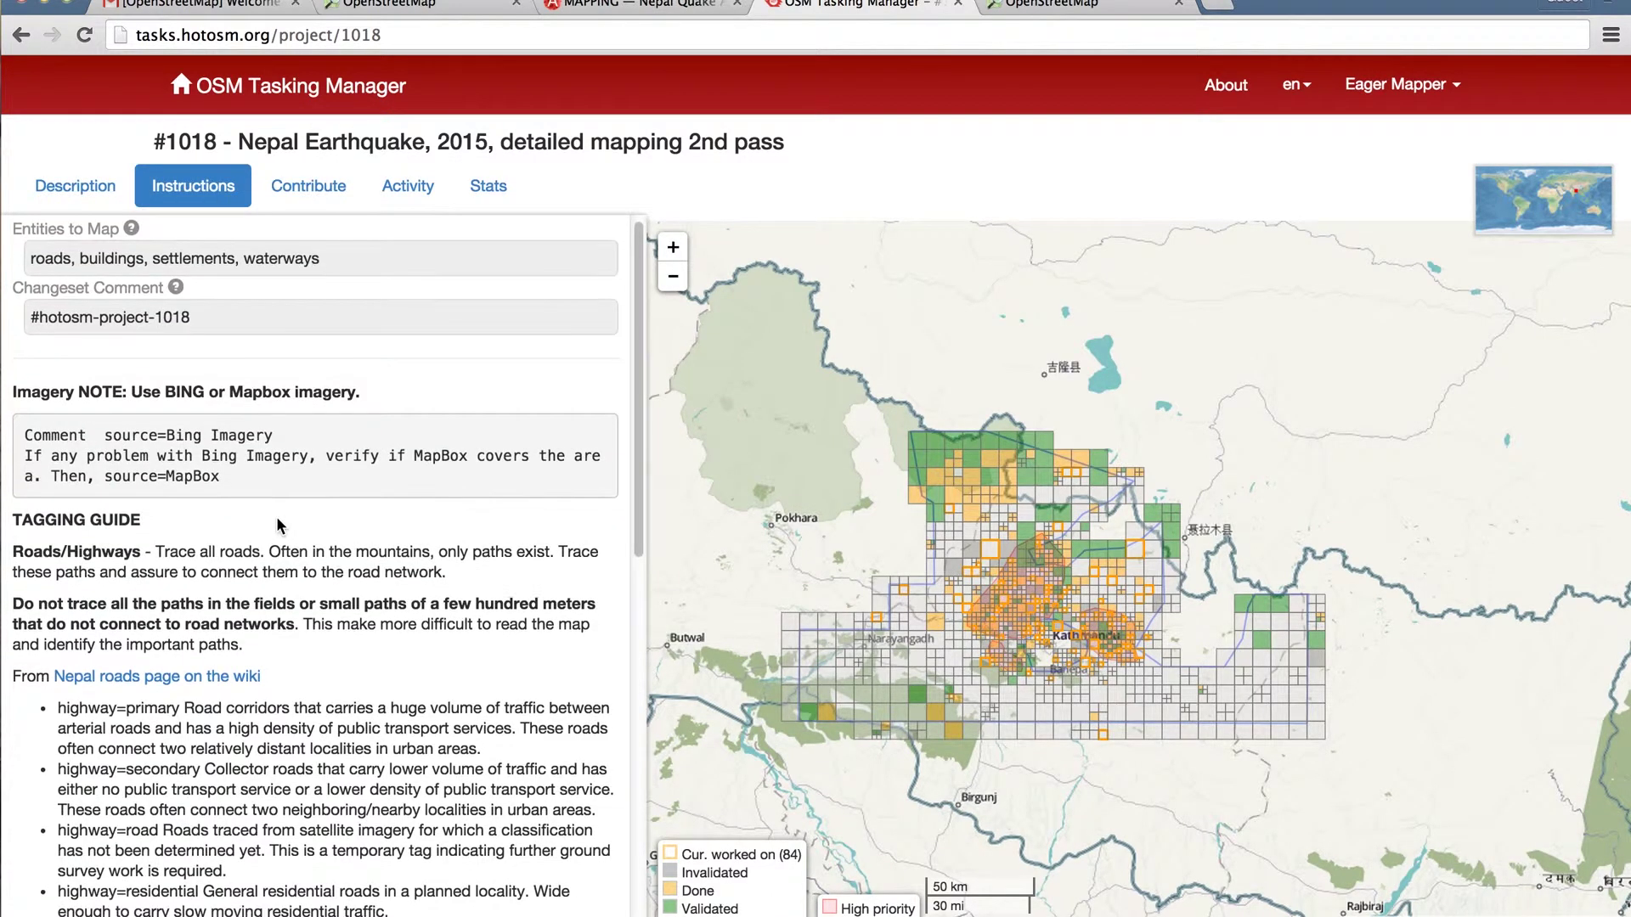
{"action": "scroll", "coordinate": [280, 525], "scroll_direction": "down", "scroll_amount": 1}
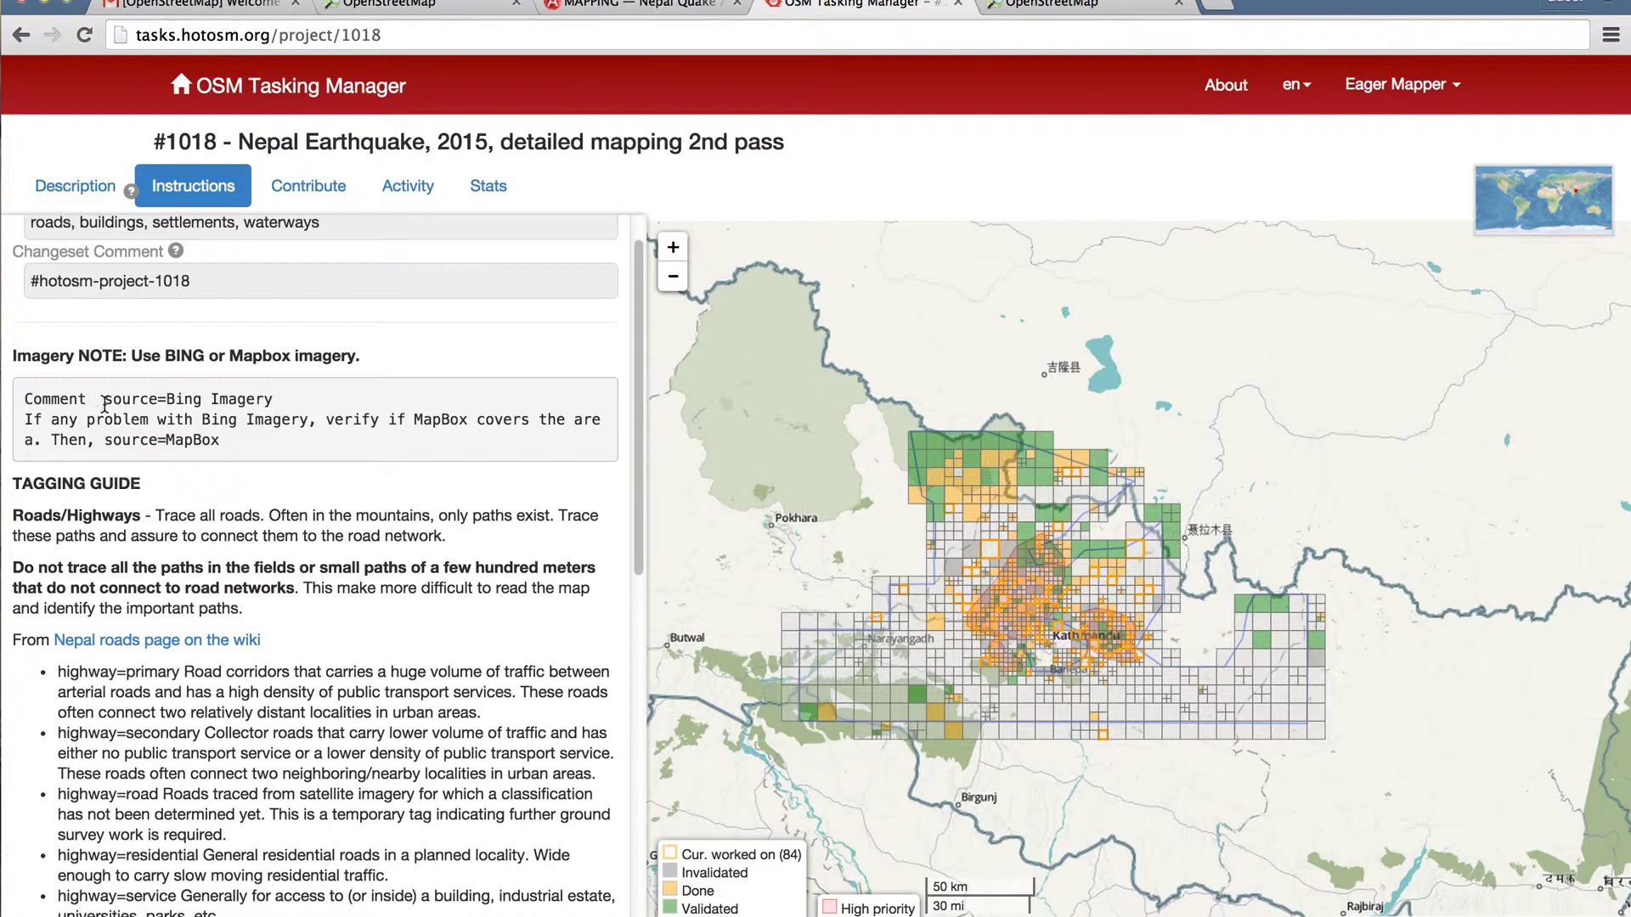
{"action": "left_click_drag", "start_coordinate": [105, 399], "coordinate": [273, 399]}
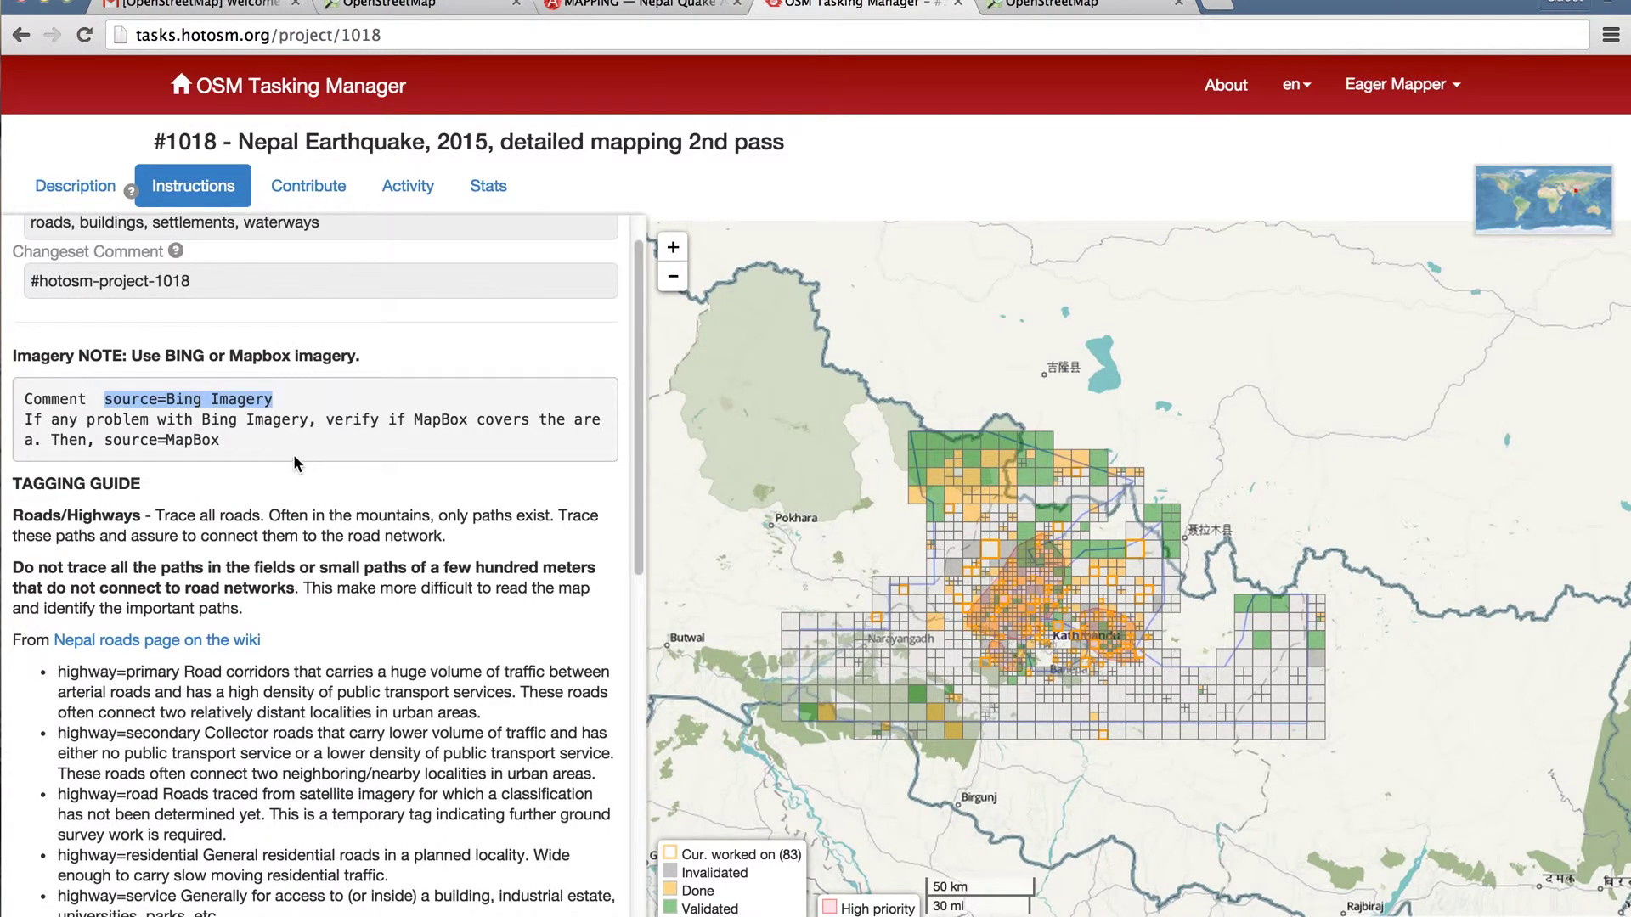
Step: Read through the tagging guide and highlight the paragraphs on pedestrian suspension bridges and on buildings
{"action": "scroll", "coordinate": [298, 463], "scroll_direction": "down", "scroll_amount": 5}
{"action": "scroll", "coordinate": [114, 459], "scroll_direction": "up", "scroll_amount": 1}
{"action": "scroll", "coordinate": [117, 459], "scroll_direction": "down", "scroll_amount": 5}
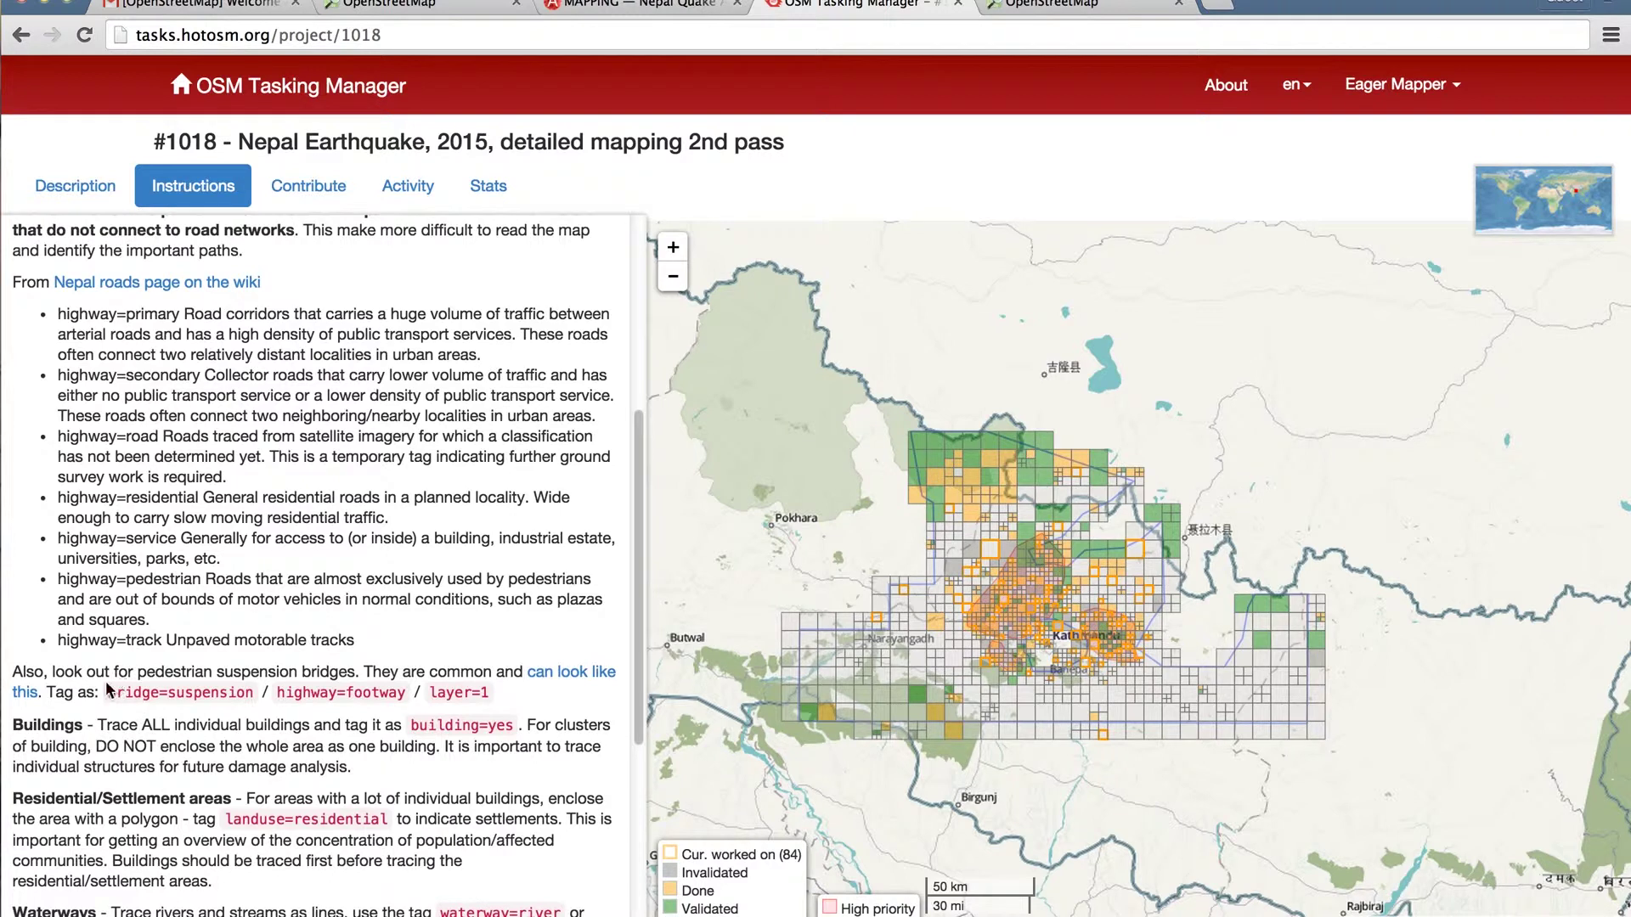
{"action": "left_click_drag", "start_coordinate": [13, 671], "coordinate": [495, 702]}
{"action": "scroll", "coordinate": [327, 599], "scroll_direction": "down", "scroll_amount": 6}
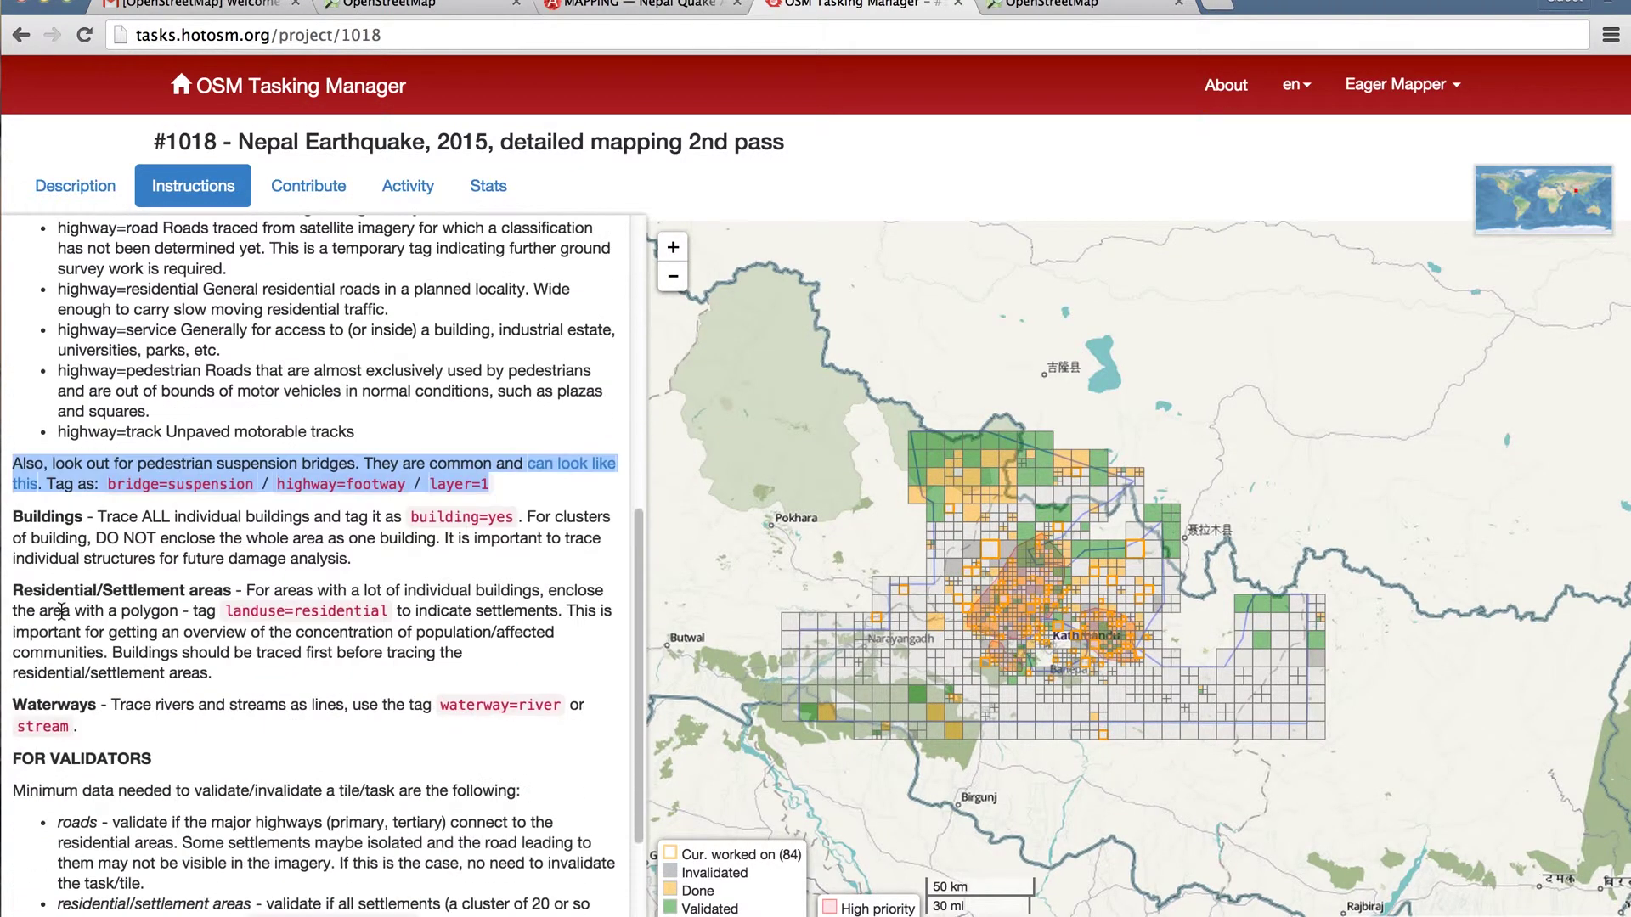
{"action": "left_click_drag", "start_coordinate": [14, 511], "coordinate": [384, 563]}
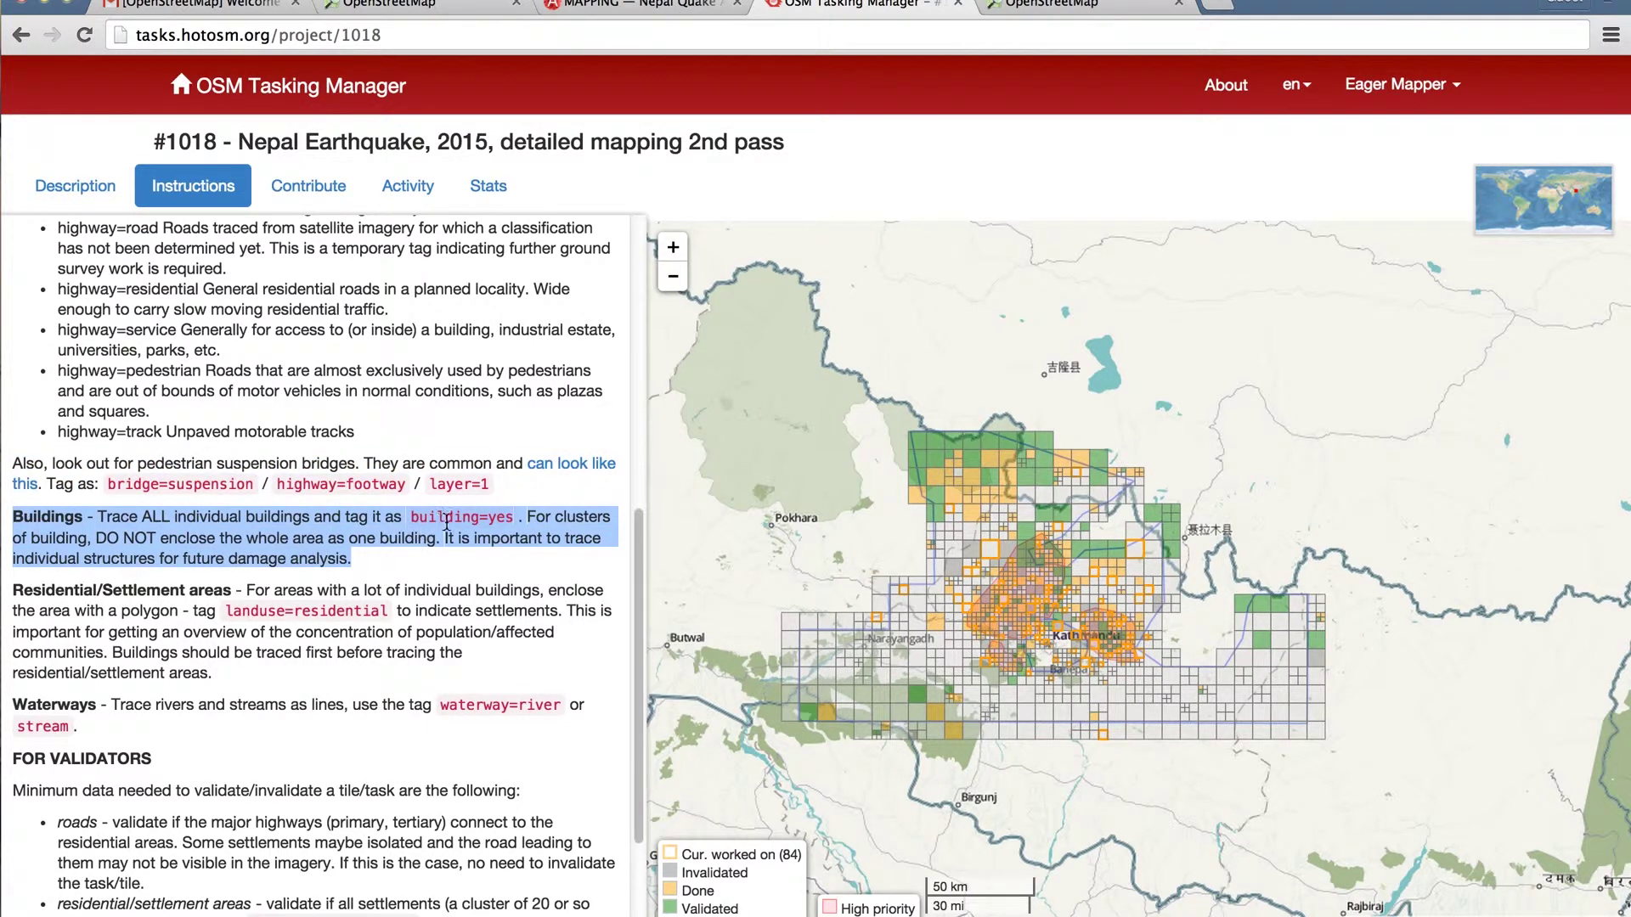
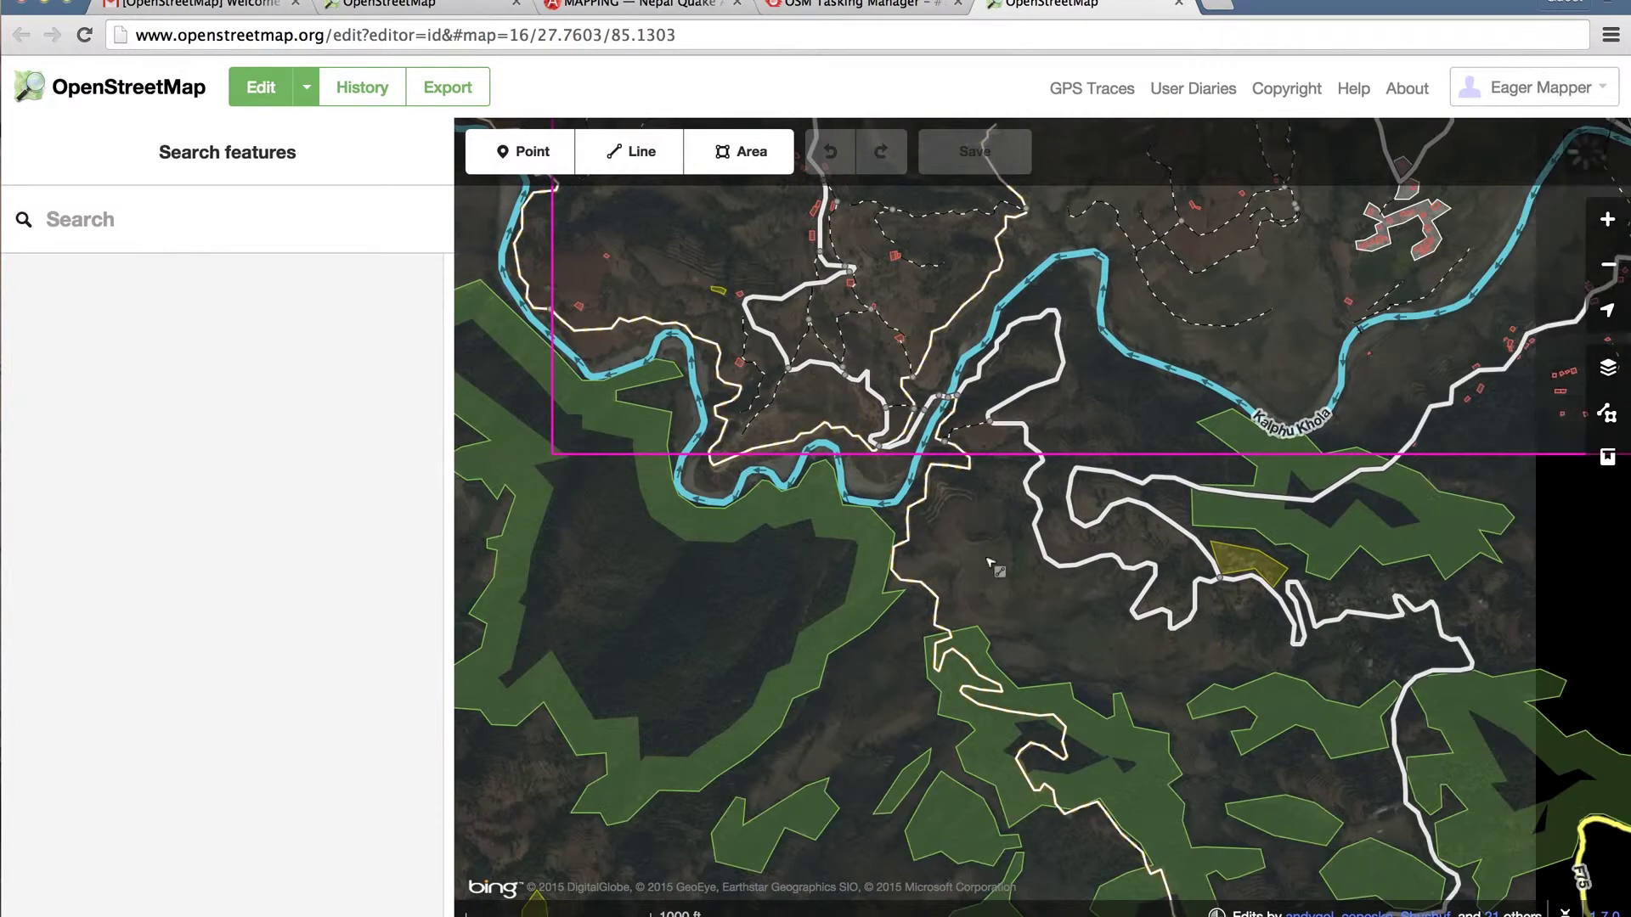
Step: Look over the task #1287 area in the map editor and recheck project #1018's instructions in the Tasking Manager
{"action": "left_click_drag", "start_coordinate": [995, 552], "coordinate": [885, 557]}
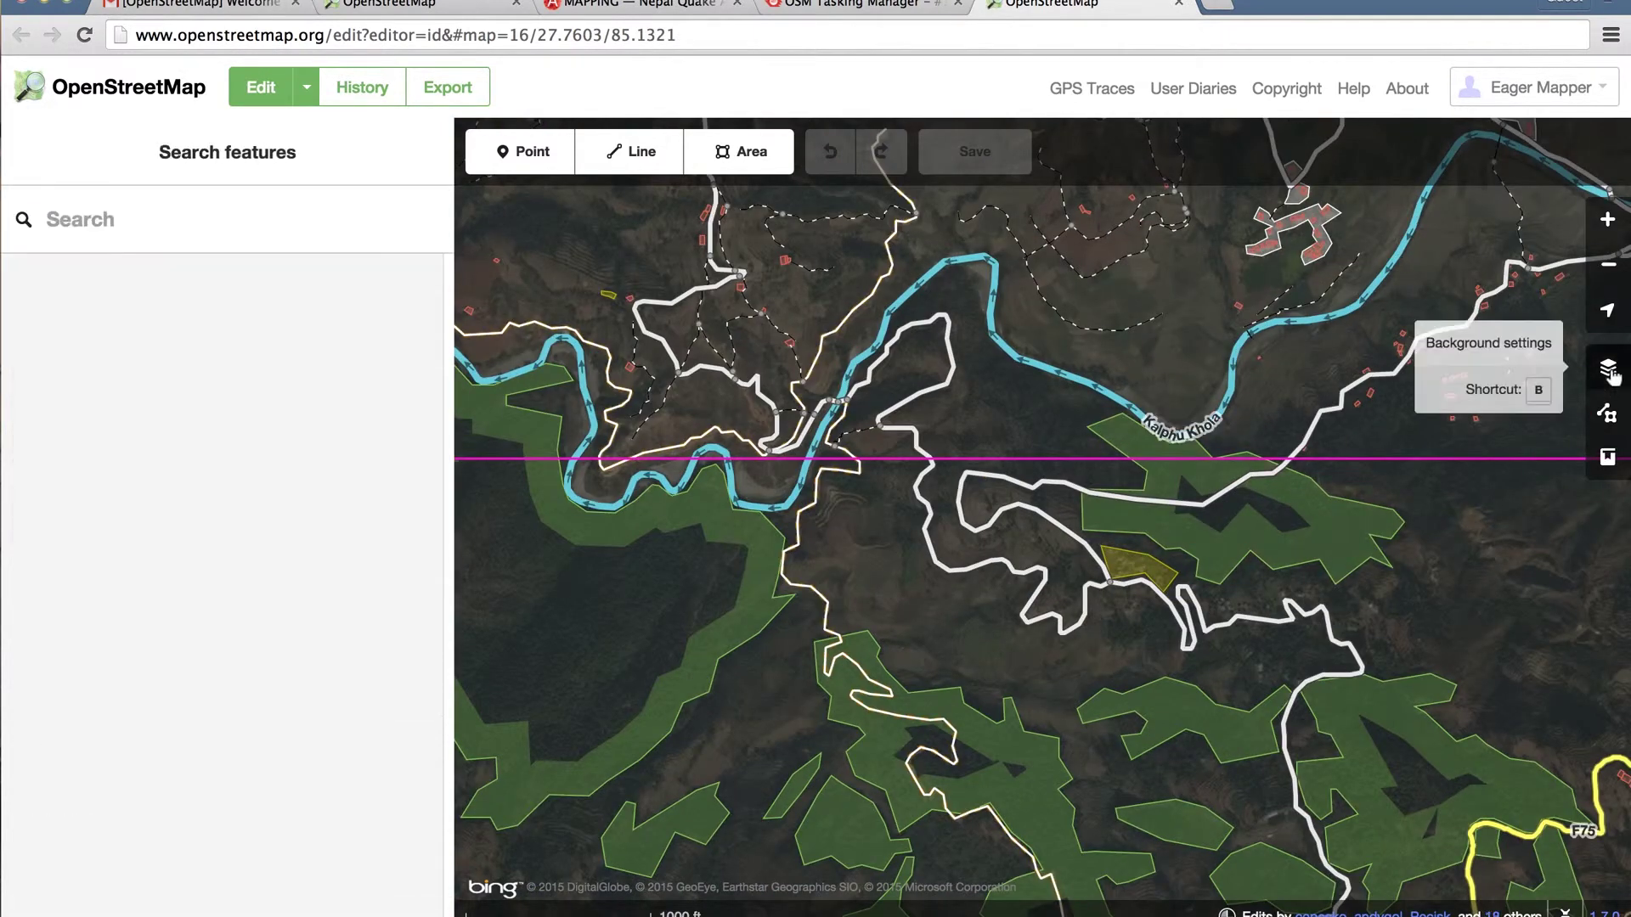
{"action": "left_click", "coordinate": [850, 5]}
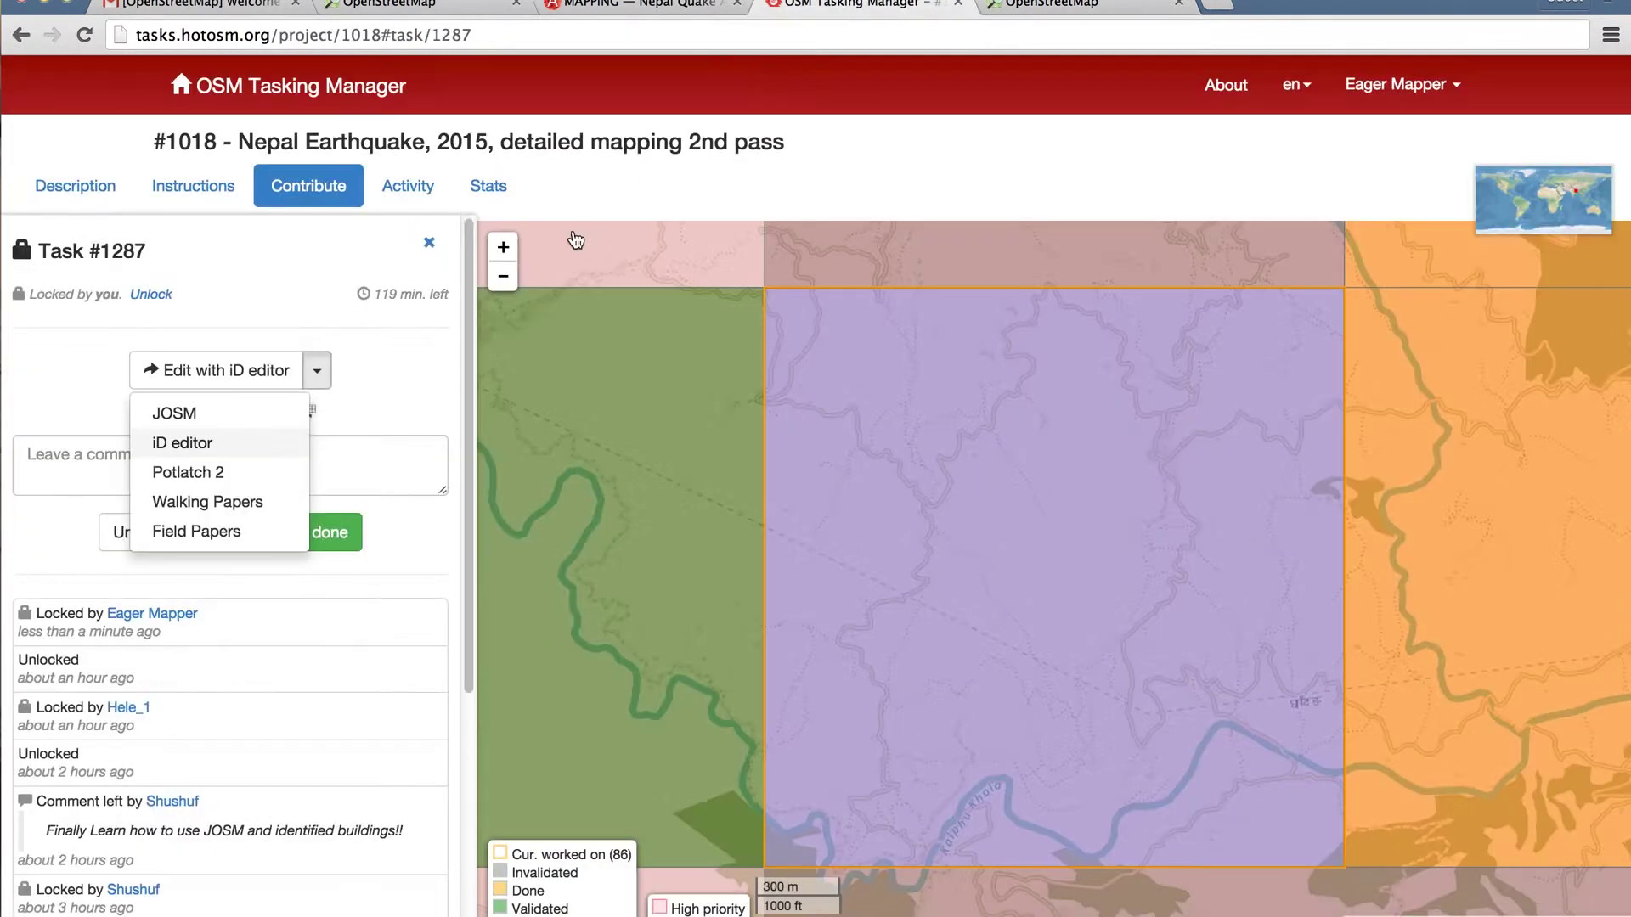
{"action": "left_click", "coordinate": [323, 369]}
{"action": "left_click", "coordinate": [199, 185]}
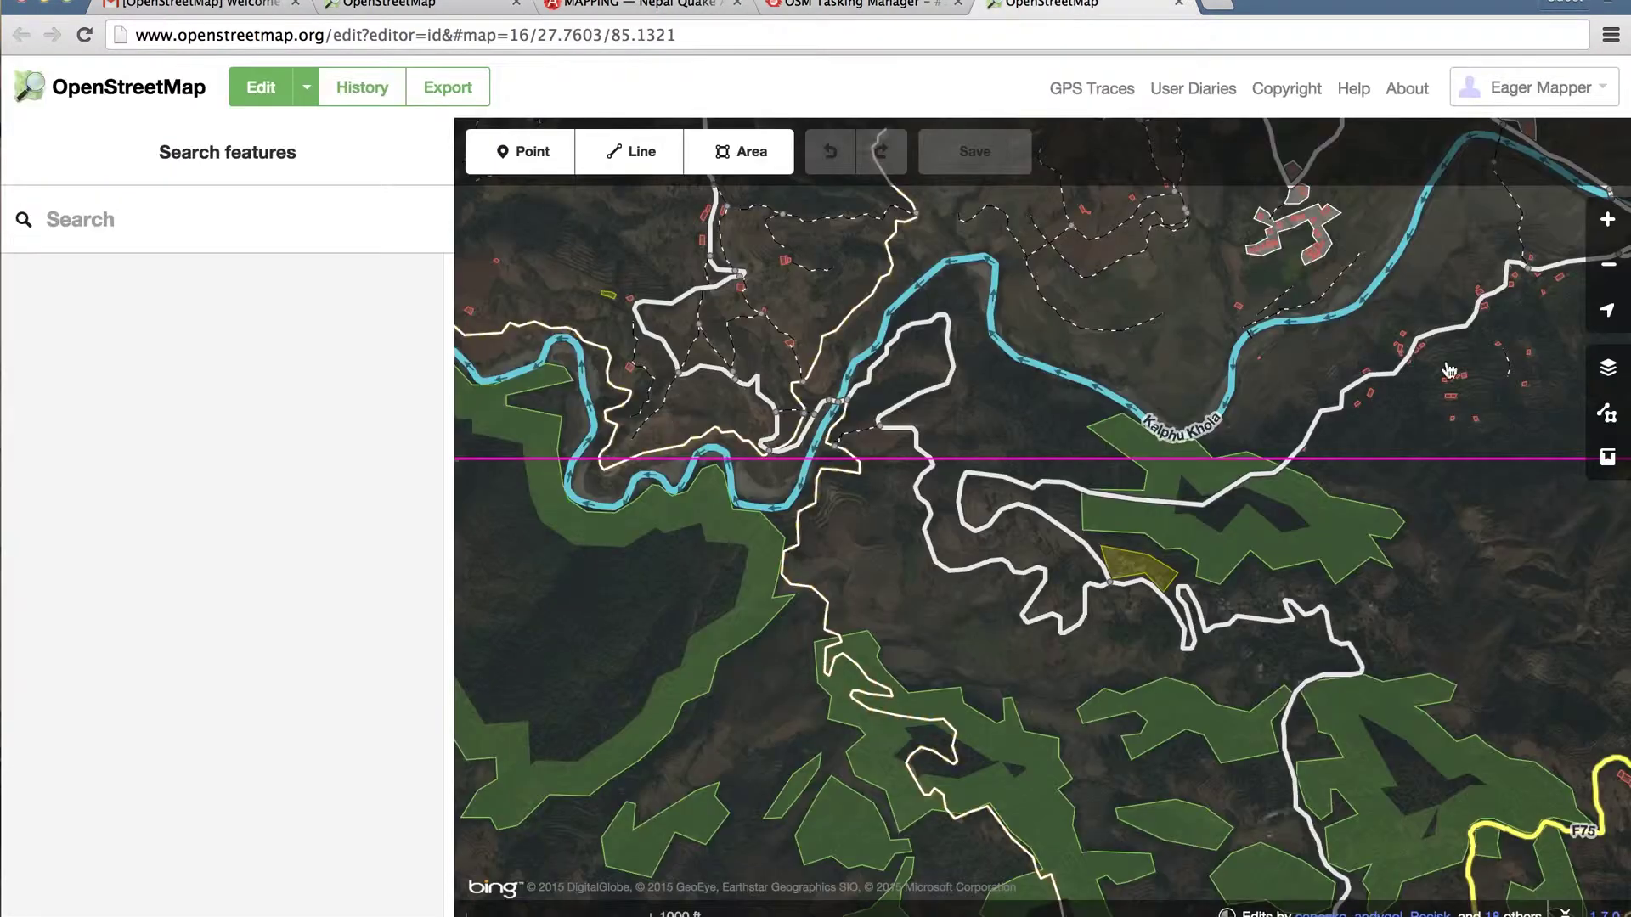
Step: Check which background imagery the map editor uses and reread project #1018's tagging guide in the Tasking Manager
{"action": "left_click", "coordinate": [1057, 5]}
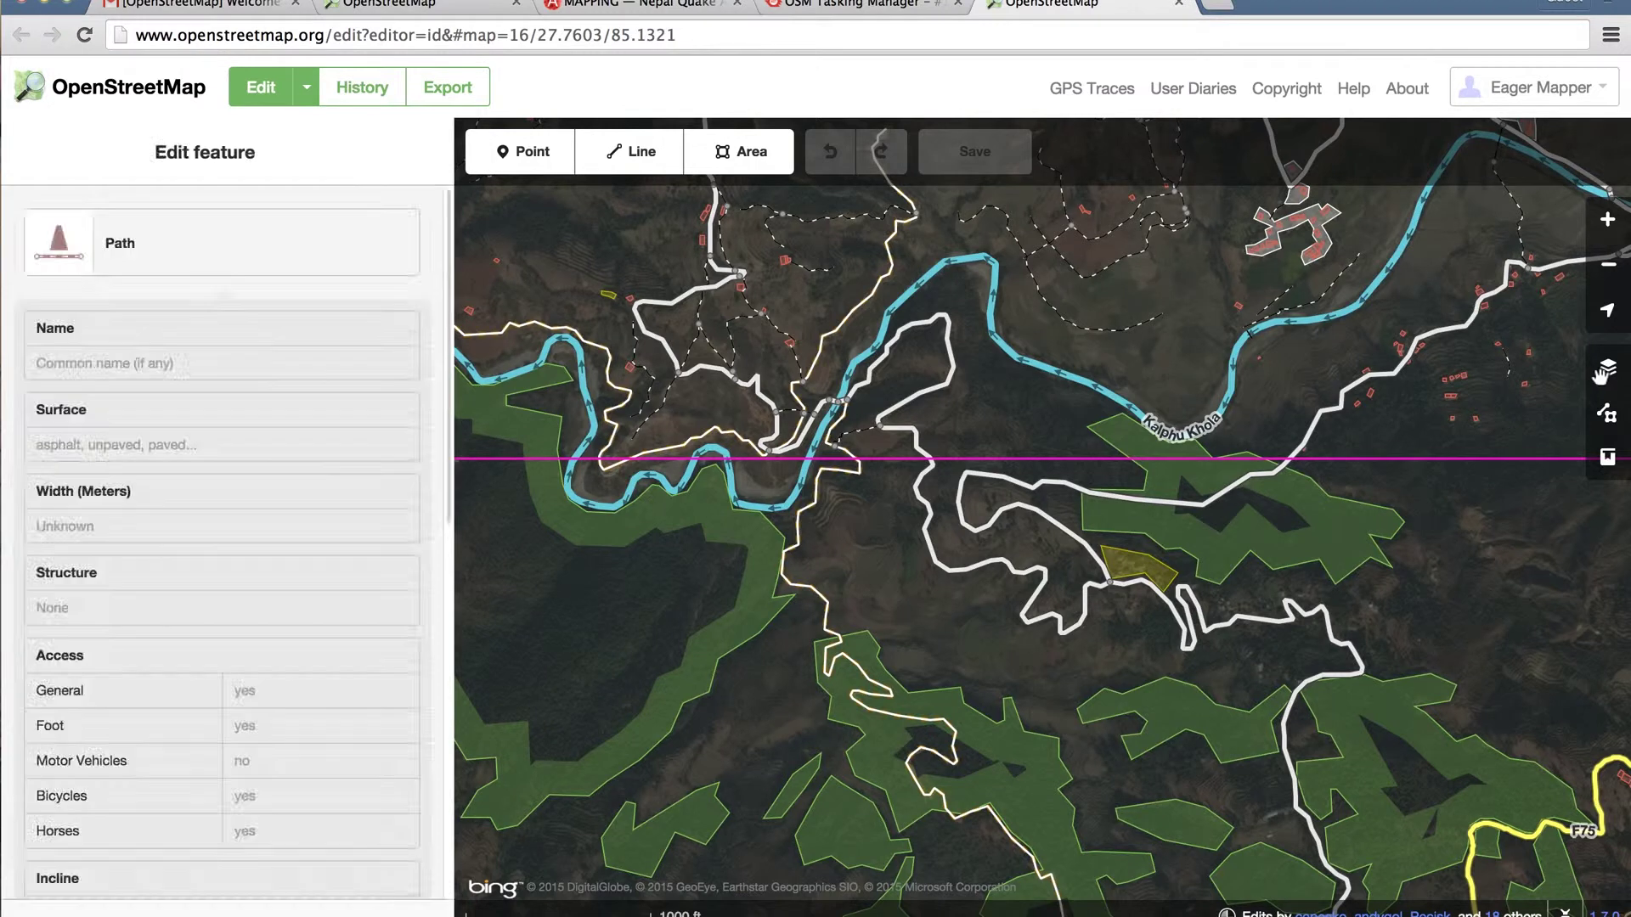
{"action": "left_click", "coordinate": [1605, 370]}
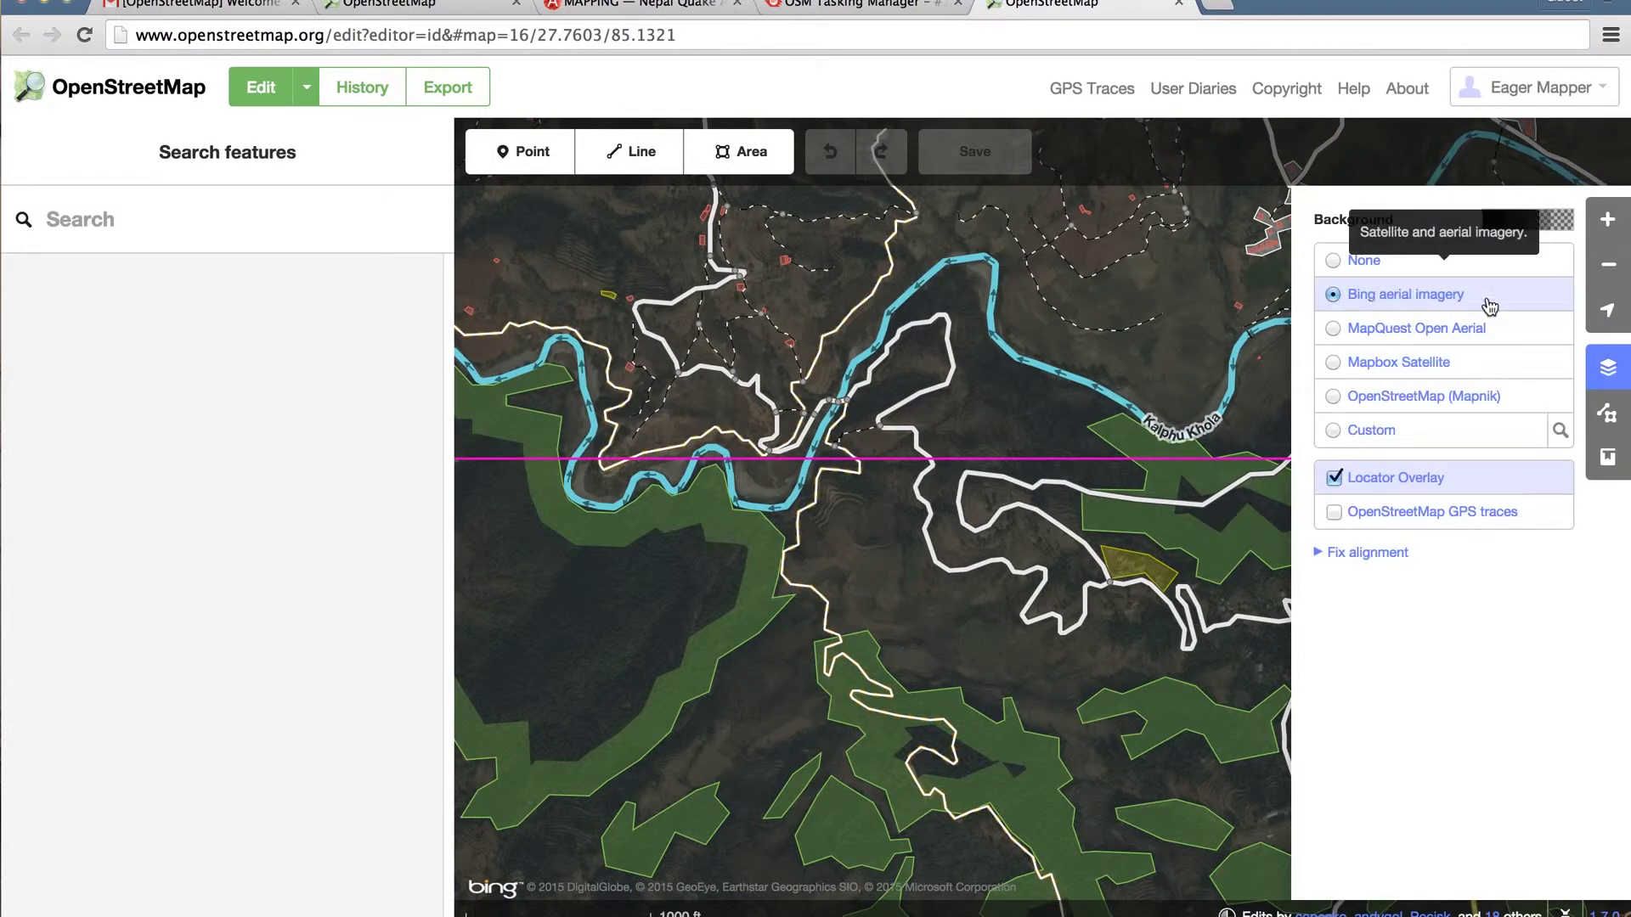
{"action": "left_click", "coordinate": [823, 9]}
{"action": "scroll", "coordinate": [315, 535], "scroll_direction": "down", "scroll_amount": 6}
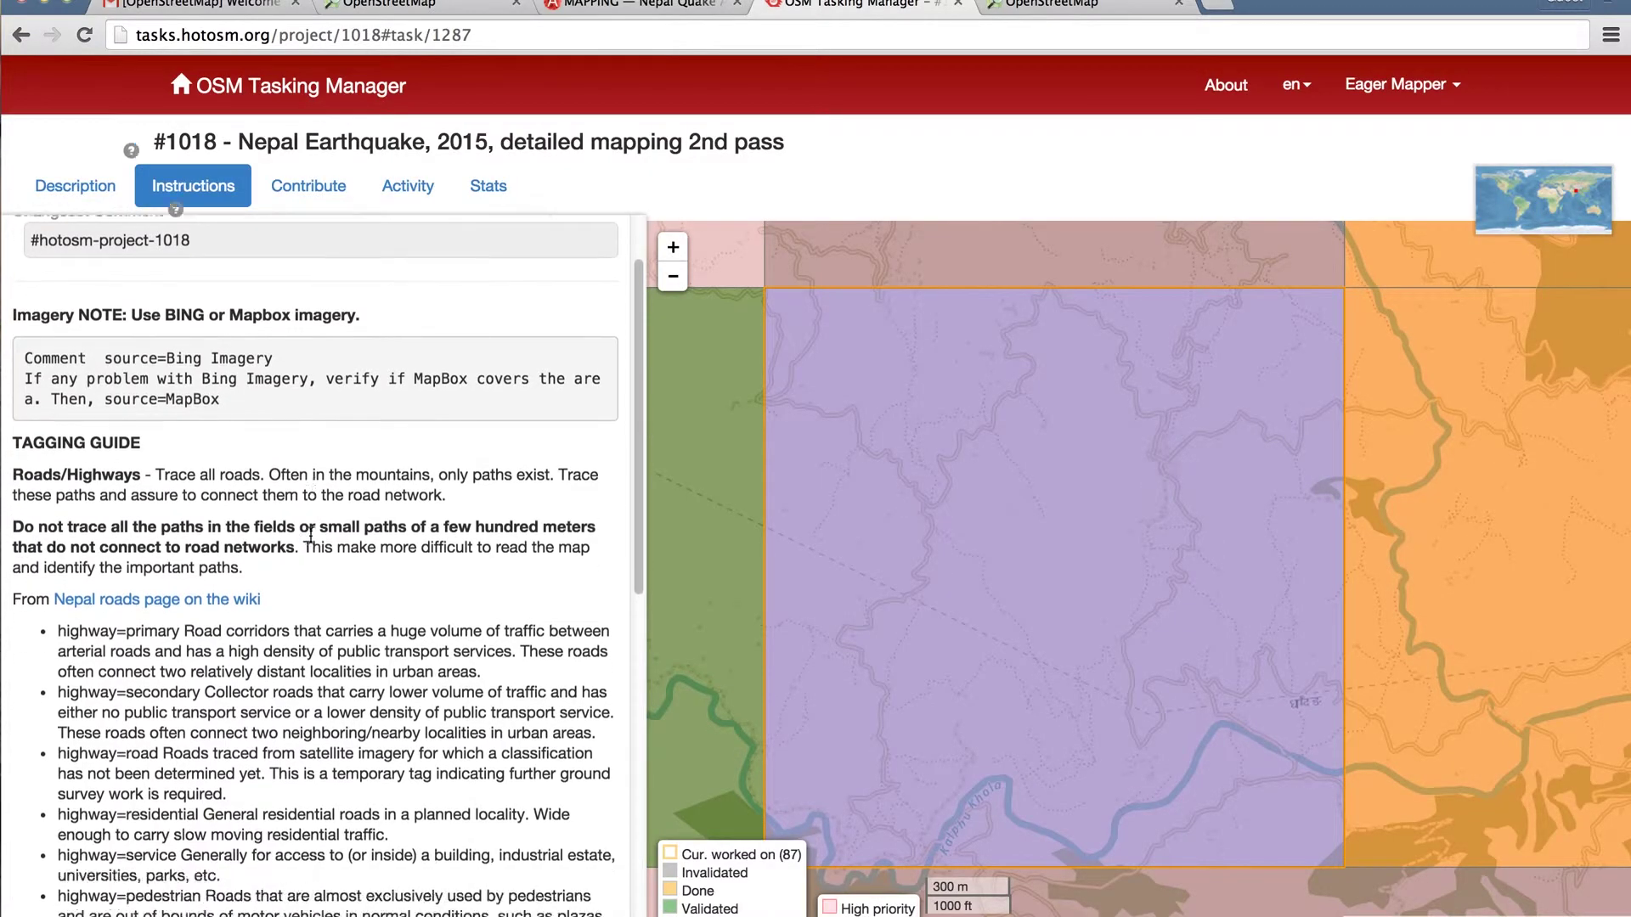
{"action": "scroll", "coordinate": [127, 581], "scroll_direction": "down", "scroll_amount": 2}
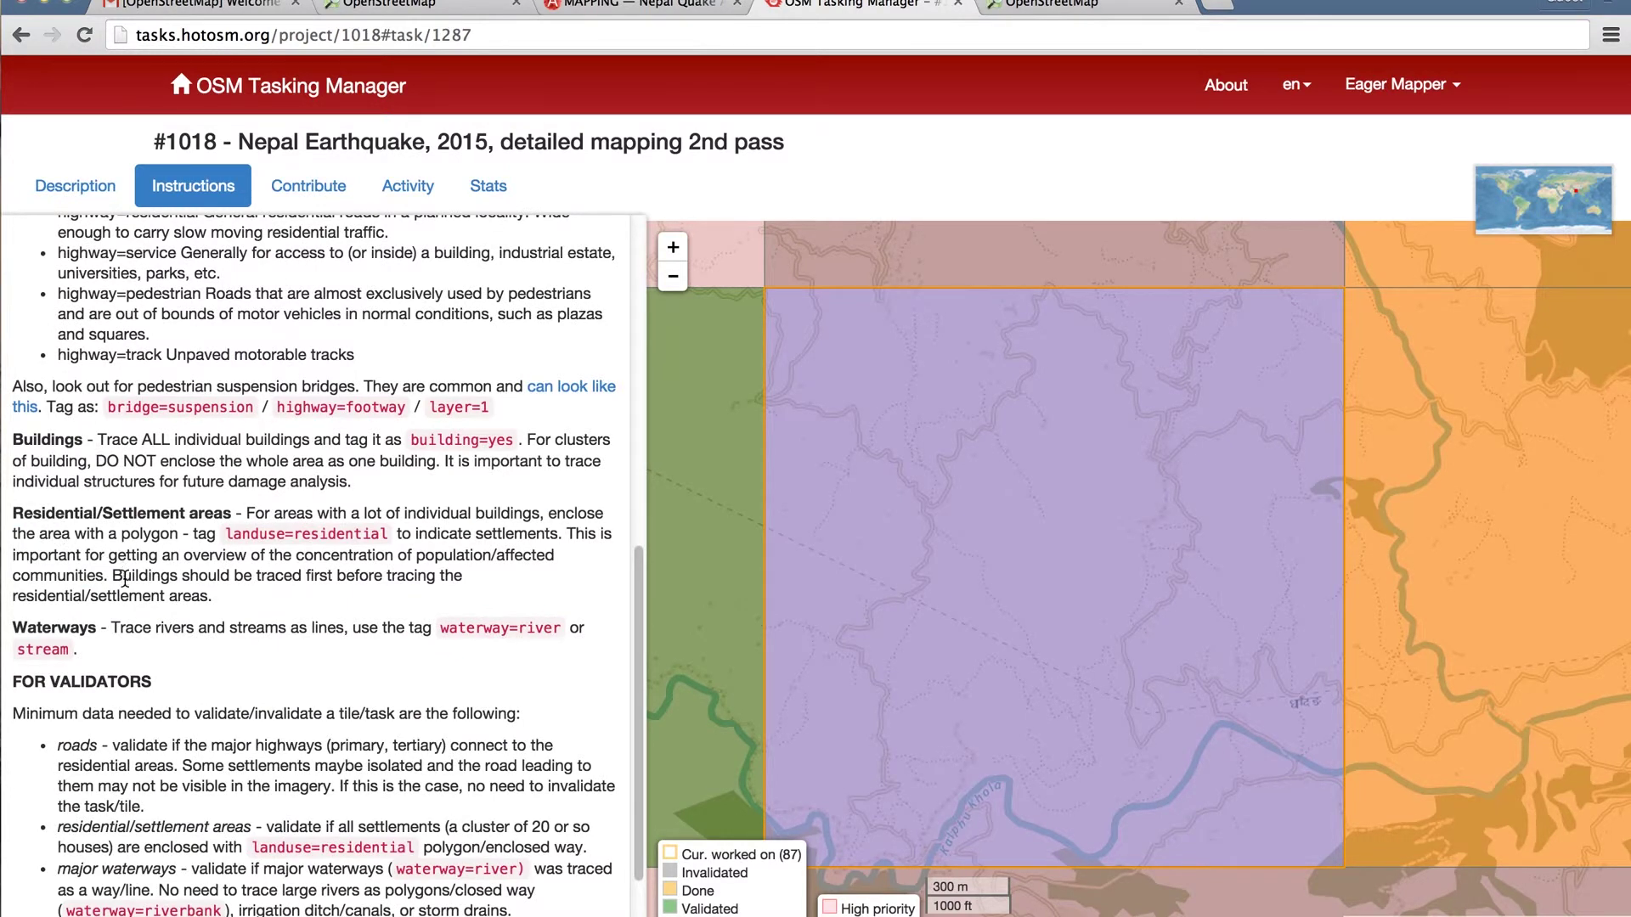
{"action": "scroll", "coordinate": [124, 580], "scroll_direction": "down", "scroll_amount": 2}
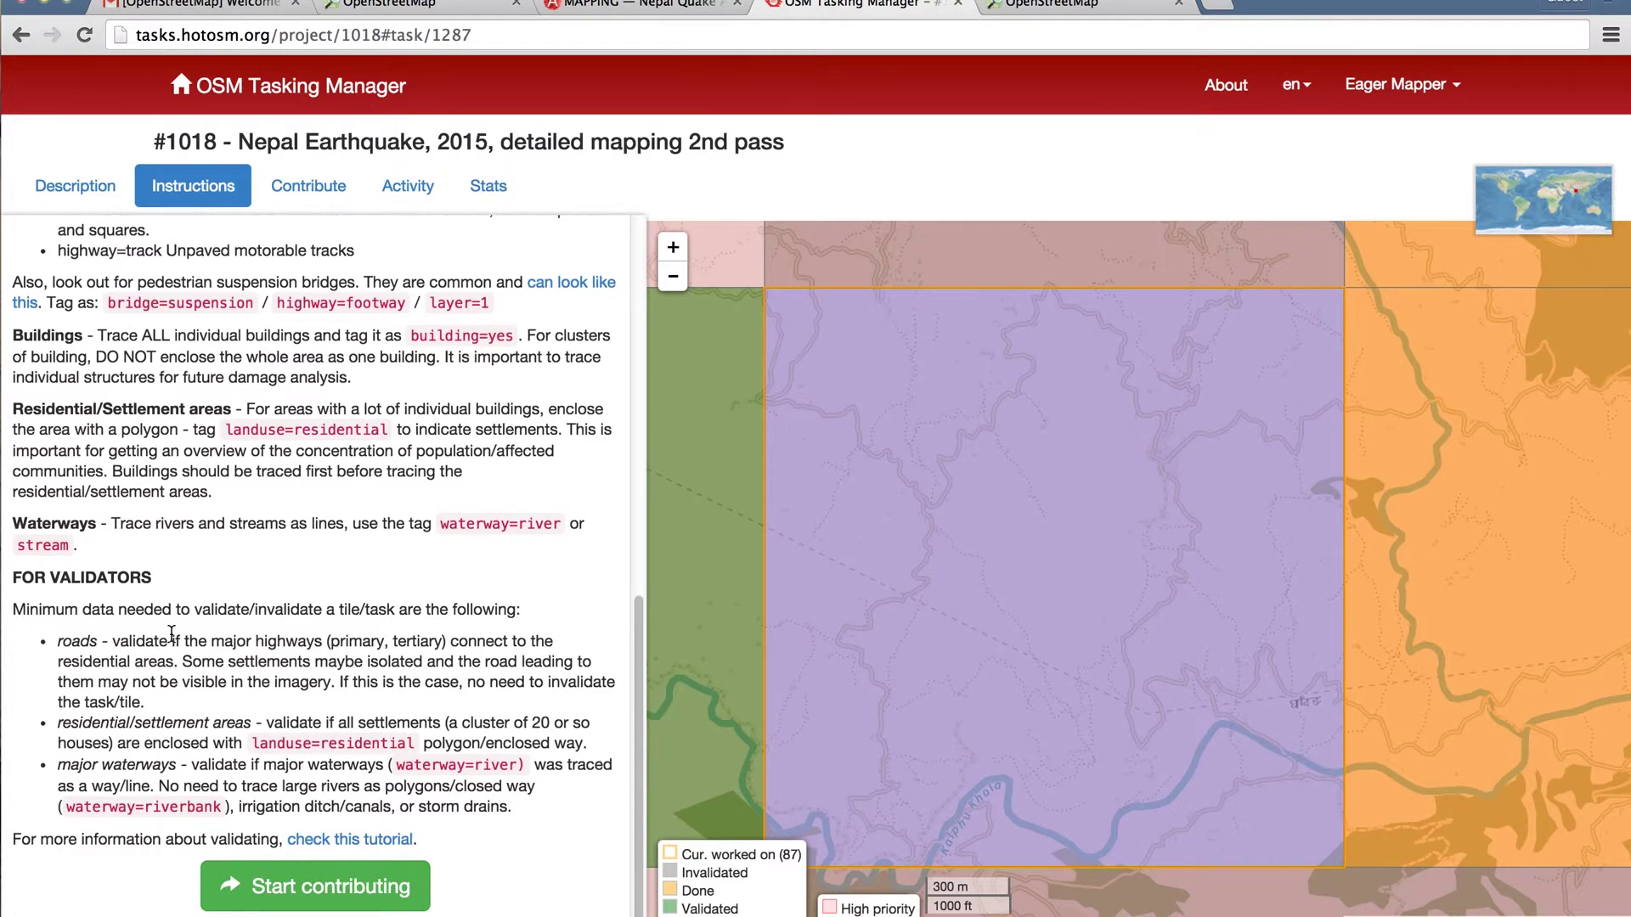
{"action": "scroll", "coordinate": [172, 632], "scroll_direction": "up", "scroll_amount": 2}
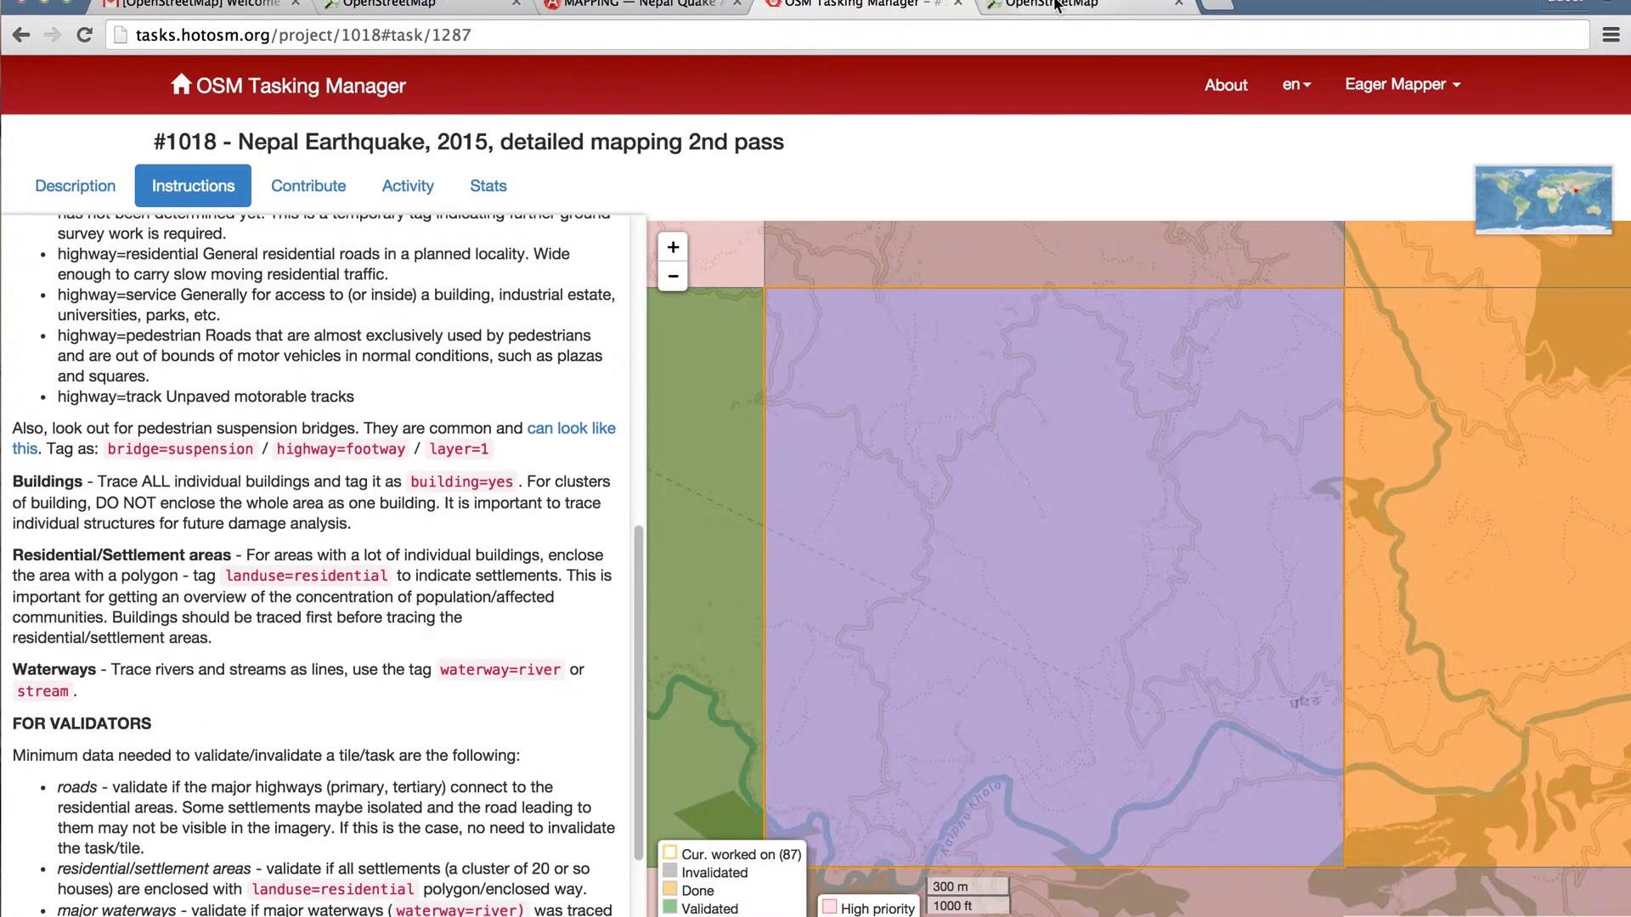
Step: Return to the OpenStreetMap editor and close the background imagery settings
{"action": "left_click", "coordinate": [1078, 5]}
{"action": "key", "text": "Escape"}
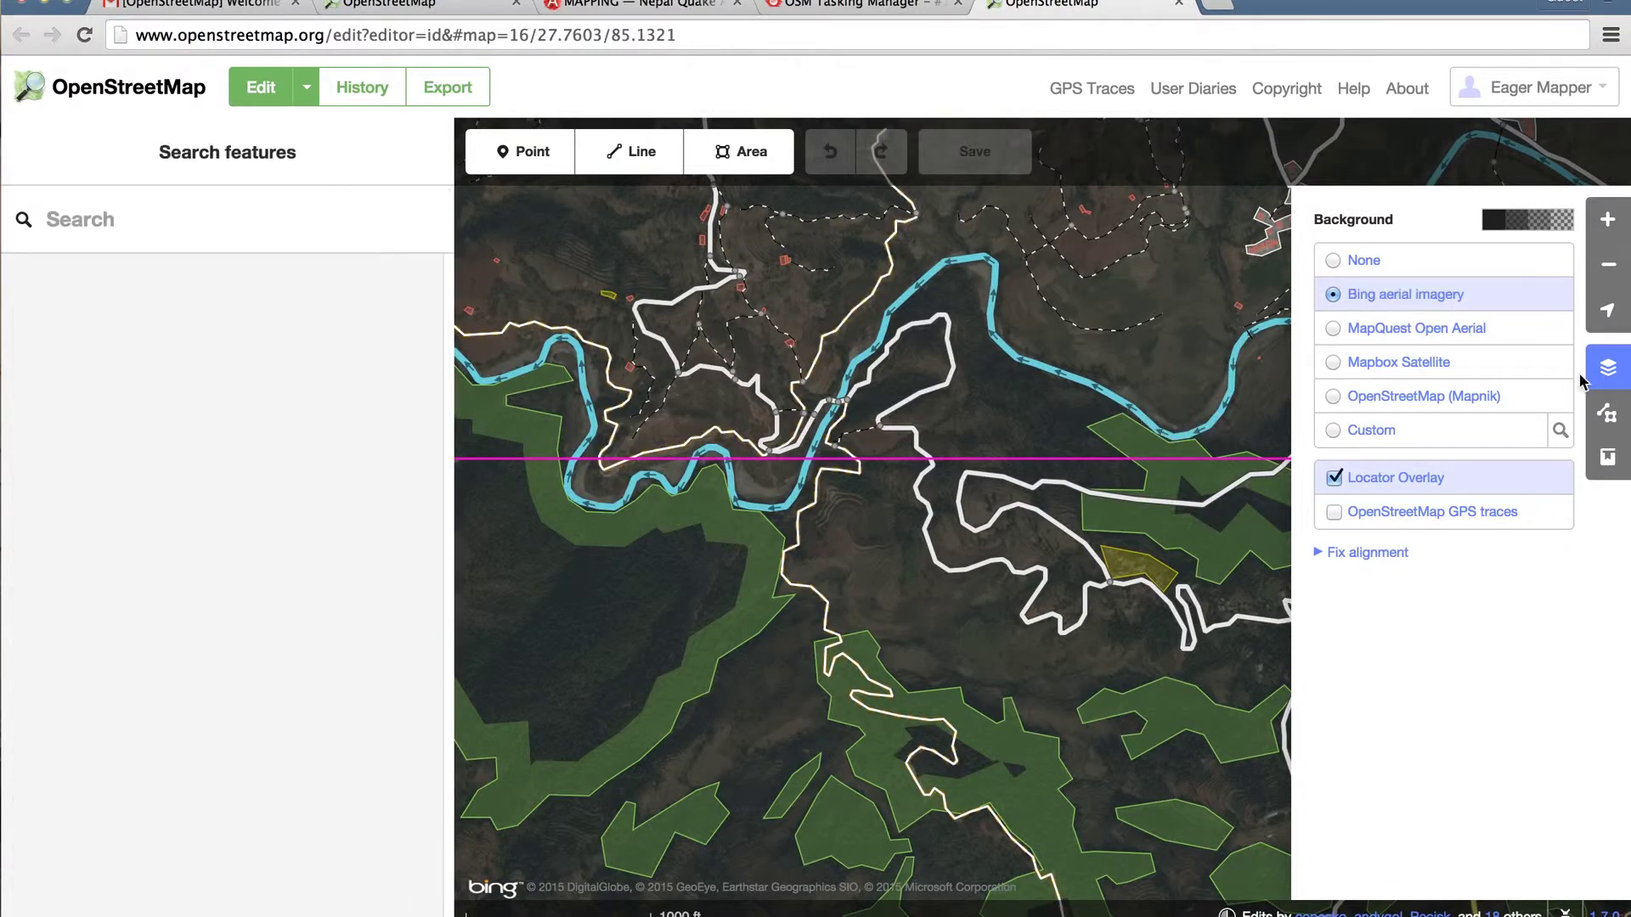
{"action": "left_click", "coordinate": [1606, 367]}
Step: Trace the four-cornered outline of the isolated blue-roofed building north of the road, east of the building cluster, as an area
{"action": "scroll", "coordinate": [1202, 394], "scroll_direction": "up", "scroll_amount": 2}
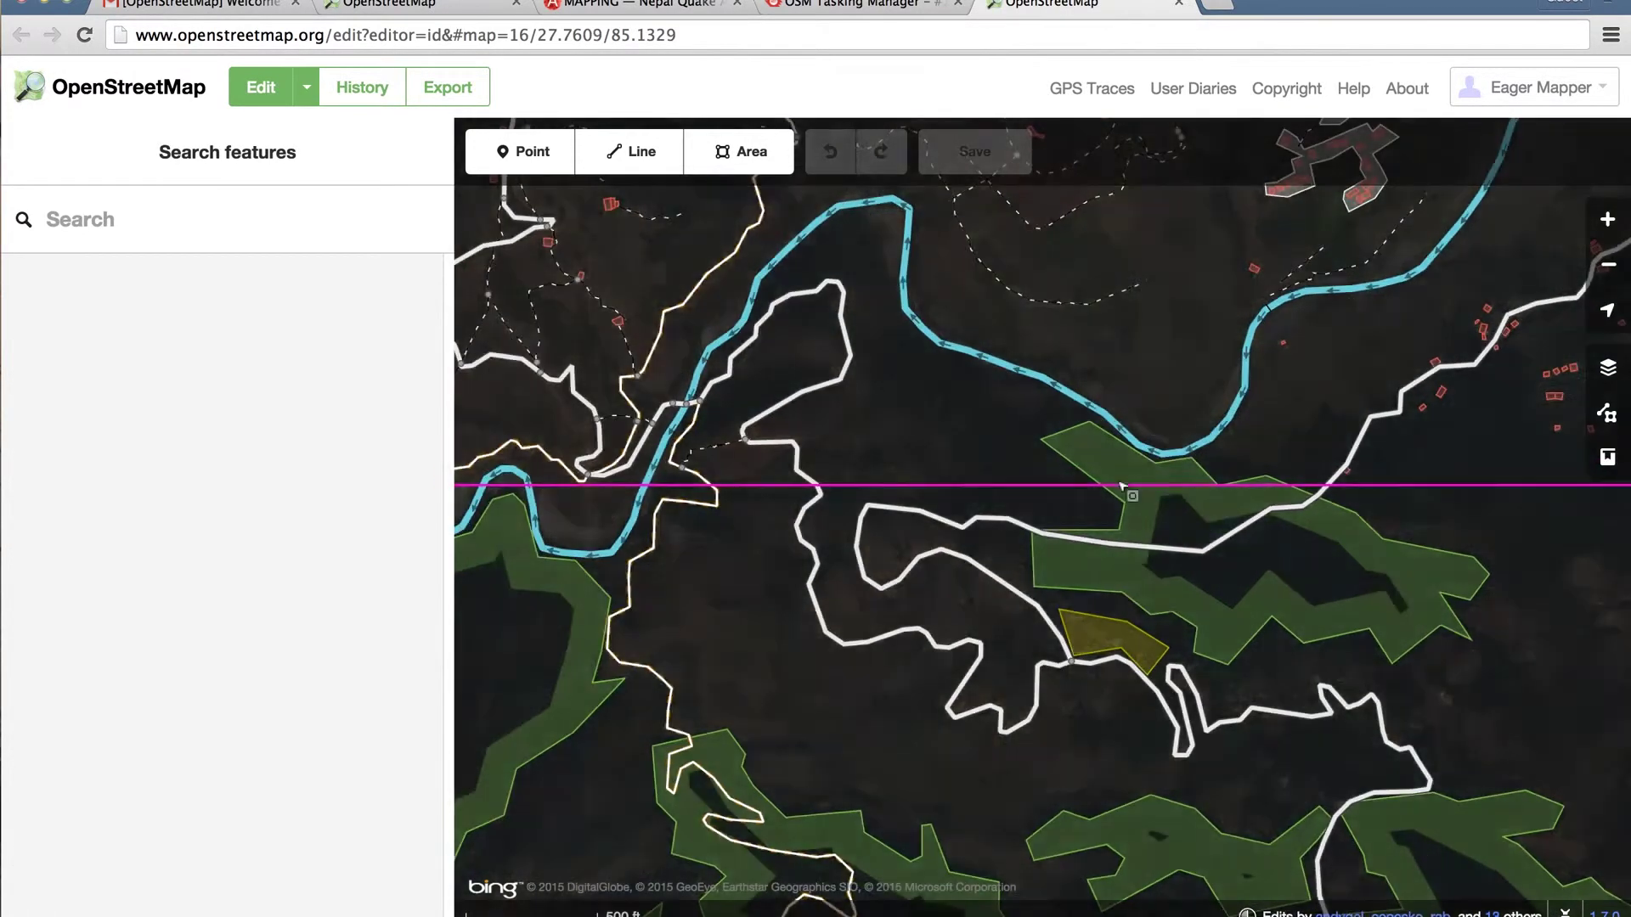
{"action": "left_click", "coordinate": [1304, 553]}
{"action": "scroll", "coordinate": [1304, 553], "scroll_direction": "up", "scroll_amount": 1}
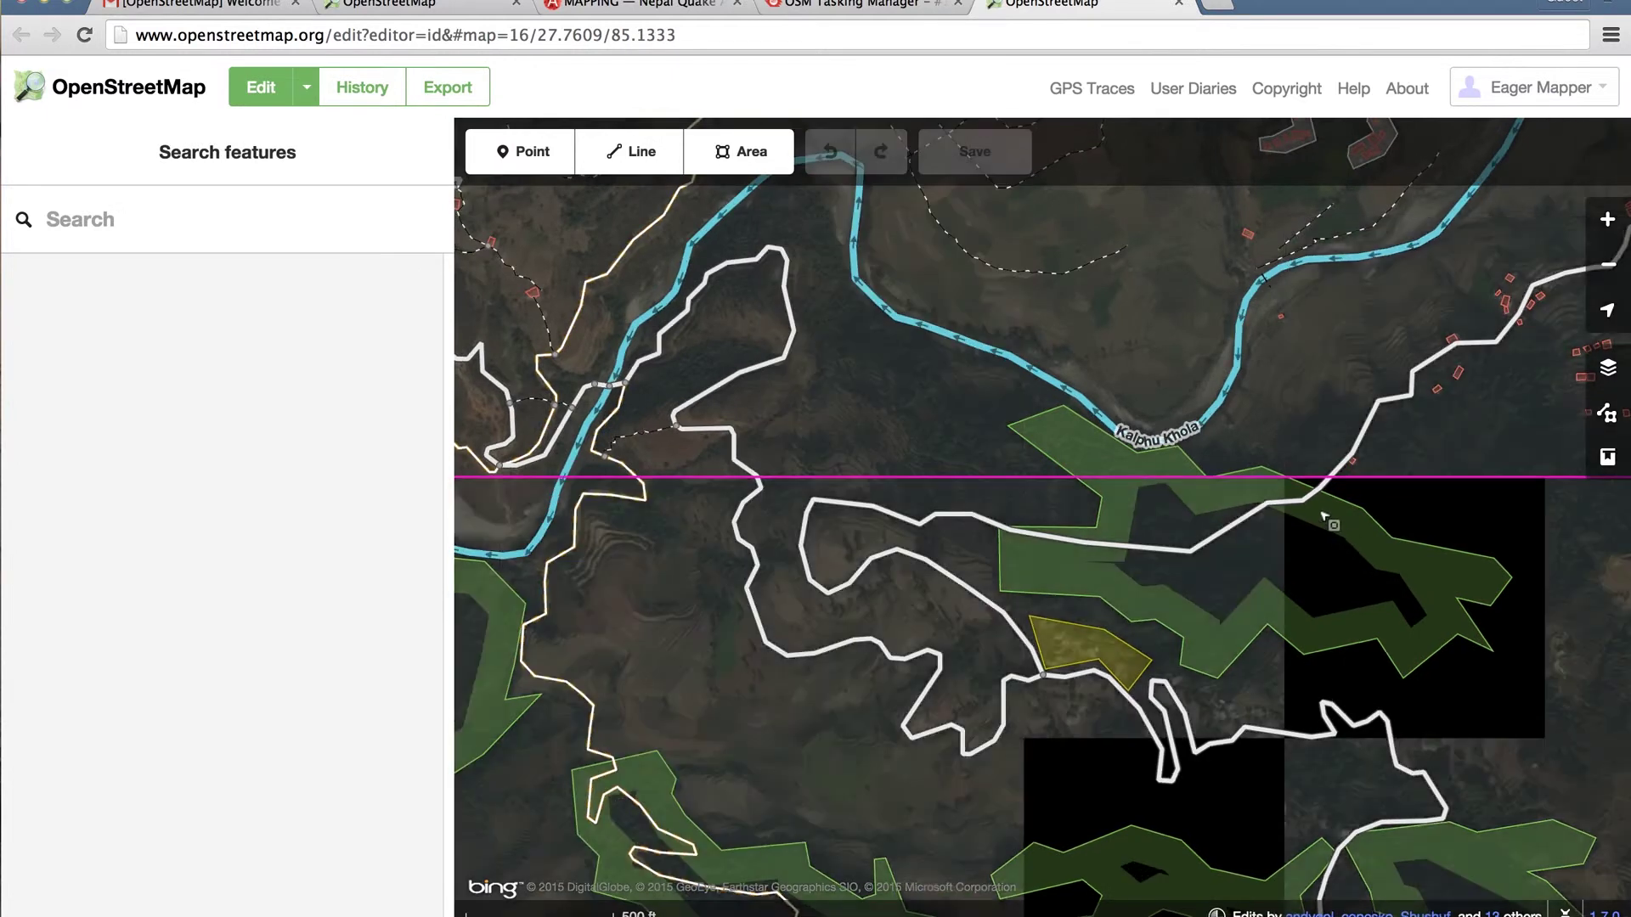
{"action": "left_click", "coordinate": [1389, 544]}
{"action": "key", "text": "Escape"}
{"action": "scroll", "coordinate": [1201, 739], "scroll_direction": "up", "scroll_amount": 5}
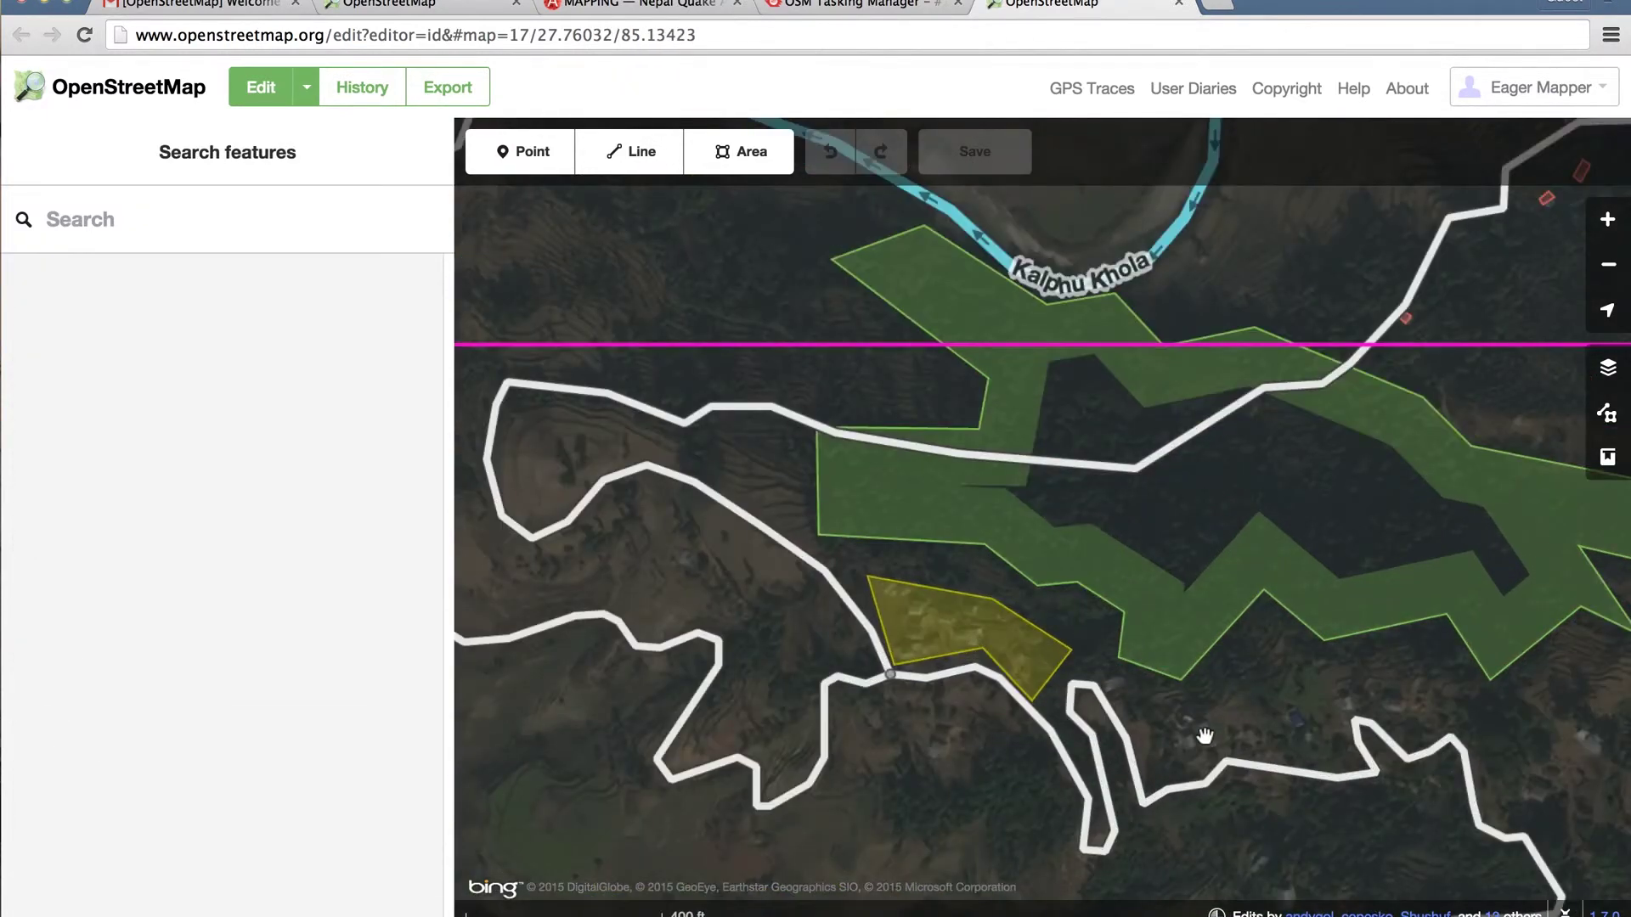
{"action": "left_click_drag", "start_coordinate": [1172, 742], "coordinate": [1118, 620]}
{"action": "scroll", "coordinate": [1115, 608], "scroll_direction": "up", "scroll_amount": 3}
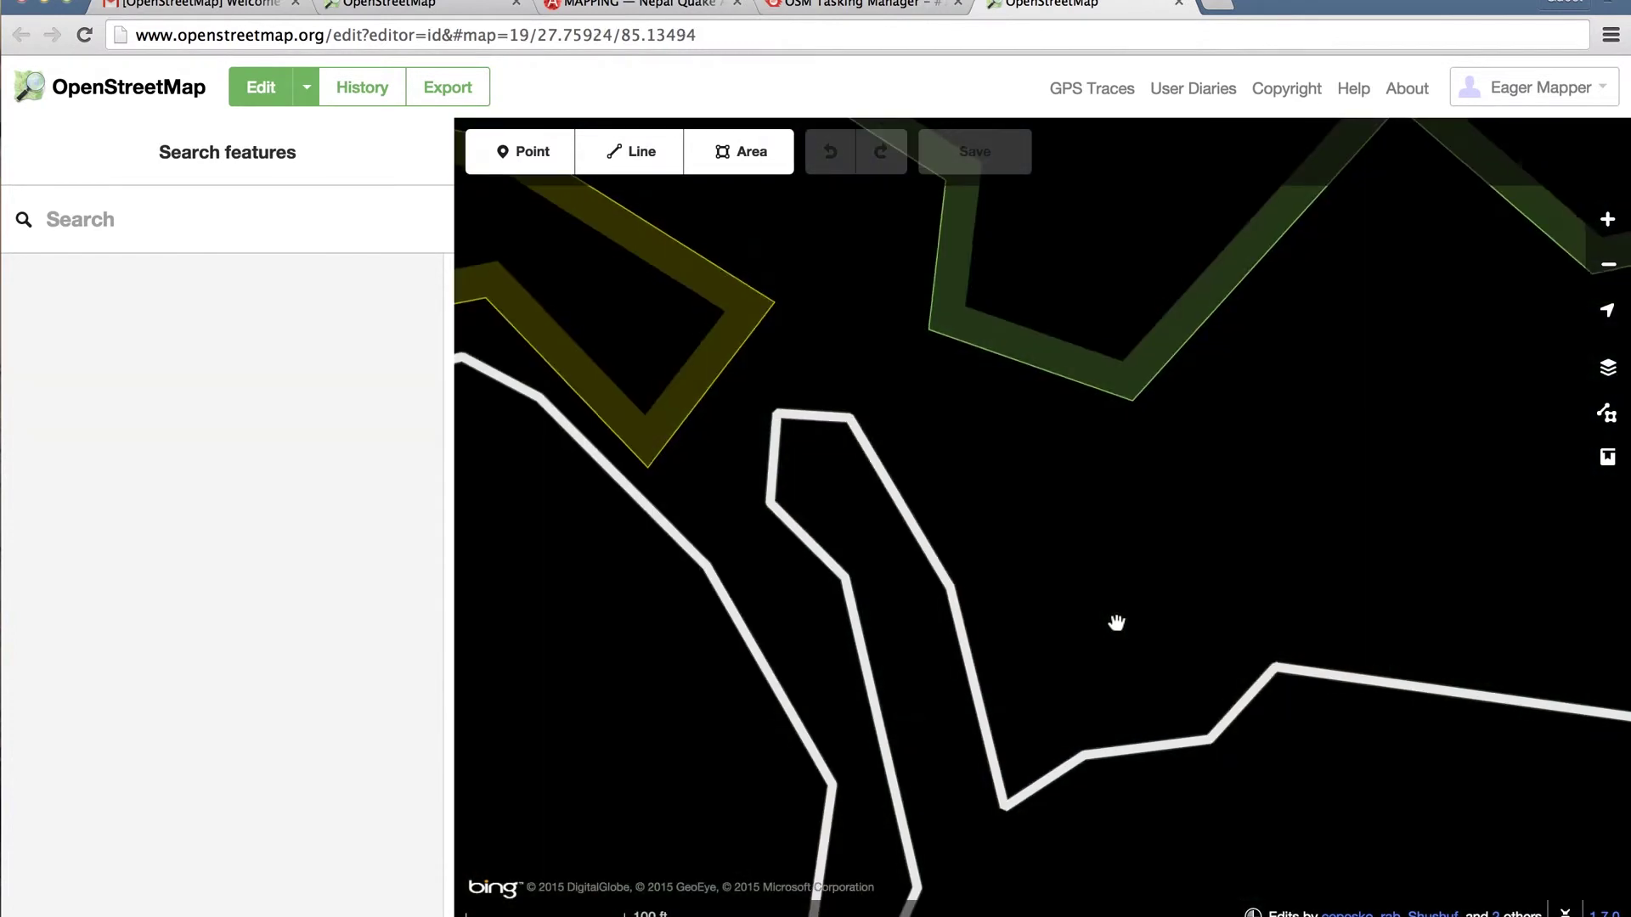
{"action": "left_click", "coordinate": [744, 153]}
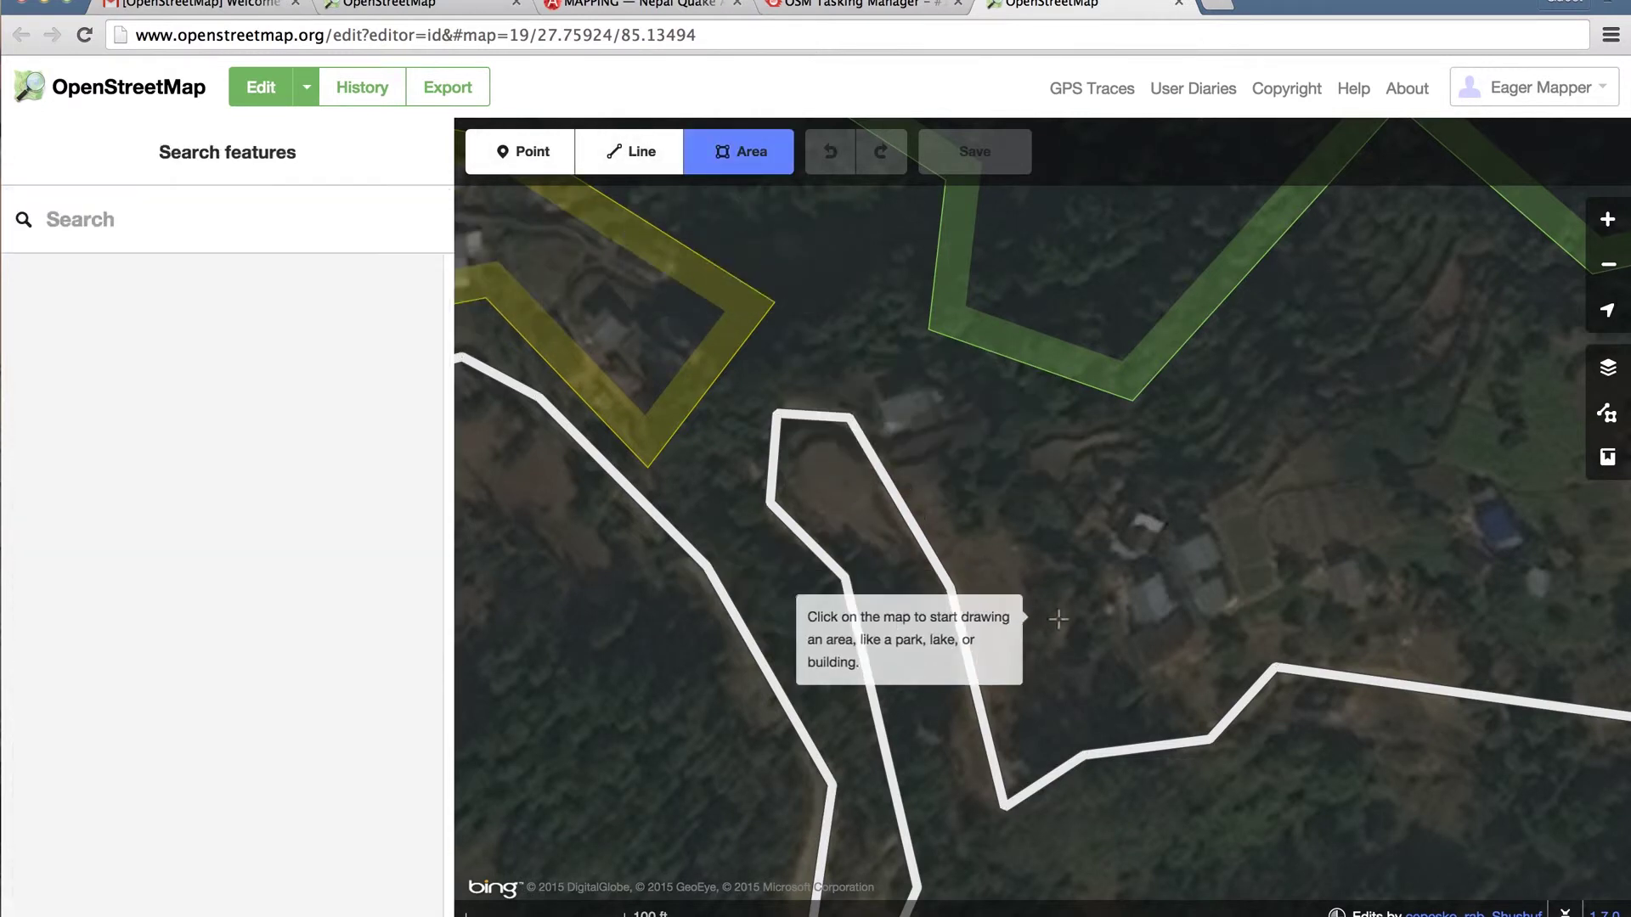
{"action": "left_click", "coordinate": [1474, 512]}
{"action": "left_click", "coordinate": [1496, 552]}
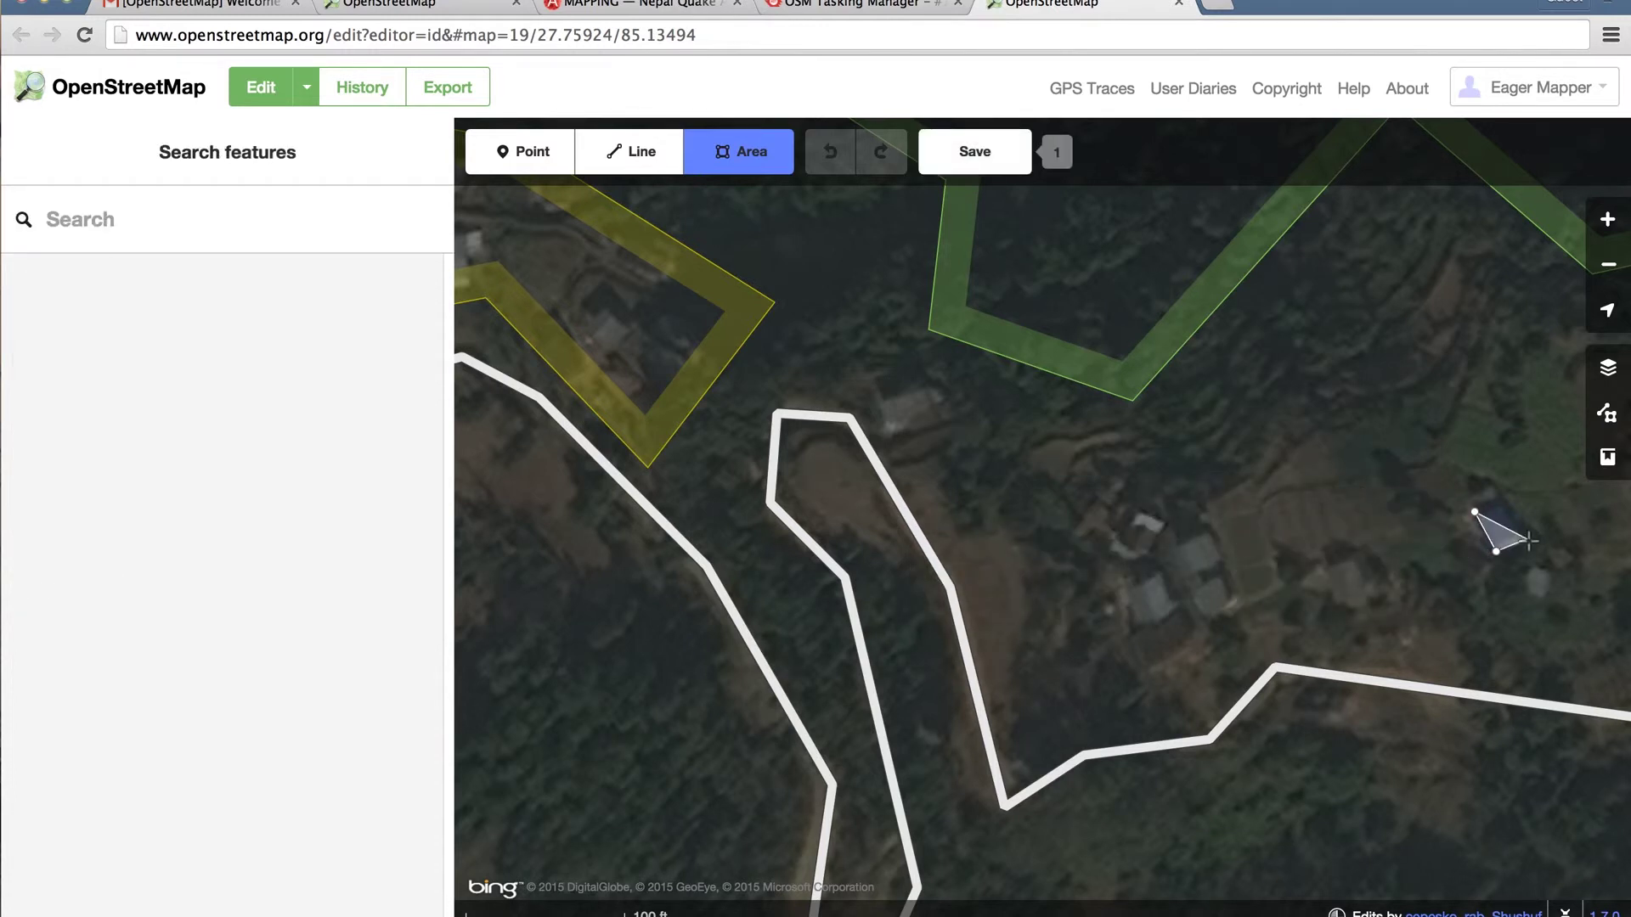
{"action": "left_click", "coordinate": [1525, 538]}
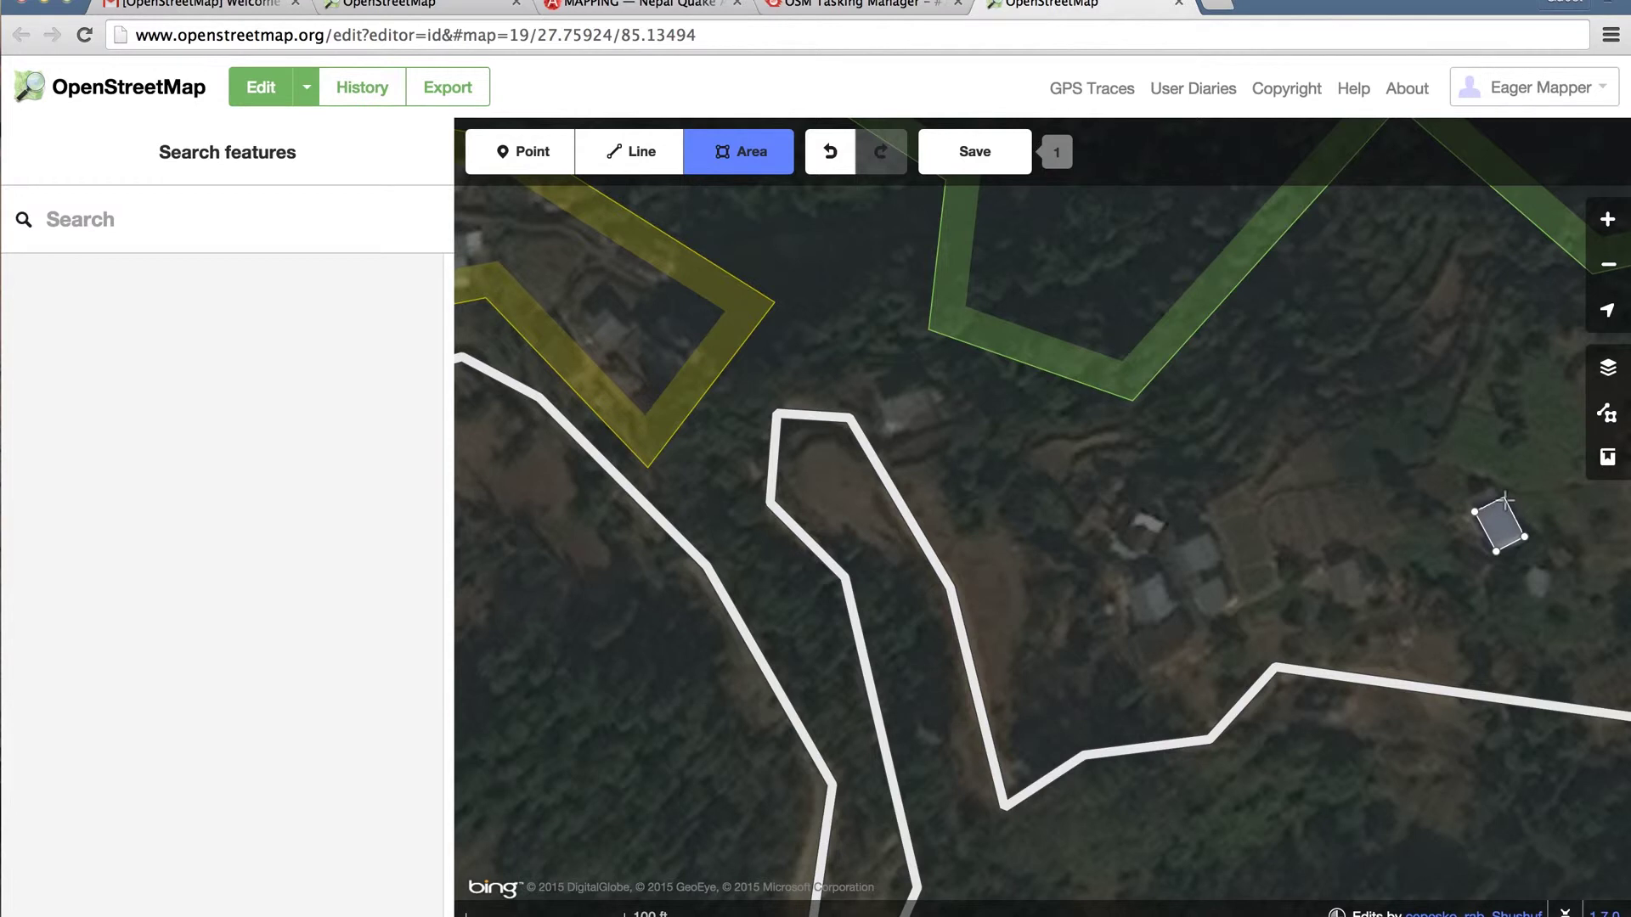
{"action": "double_click", "coordinate": [1504, 500]}
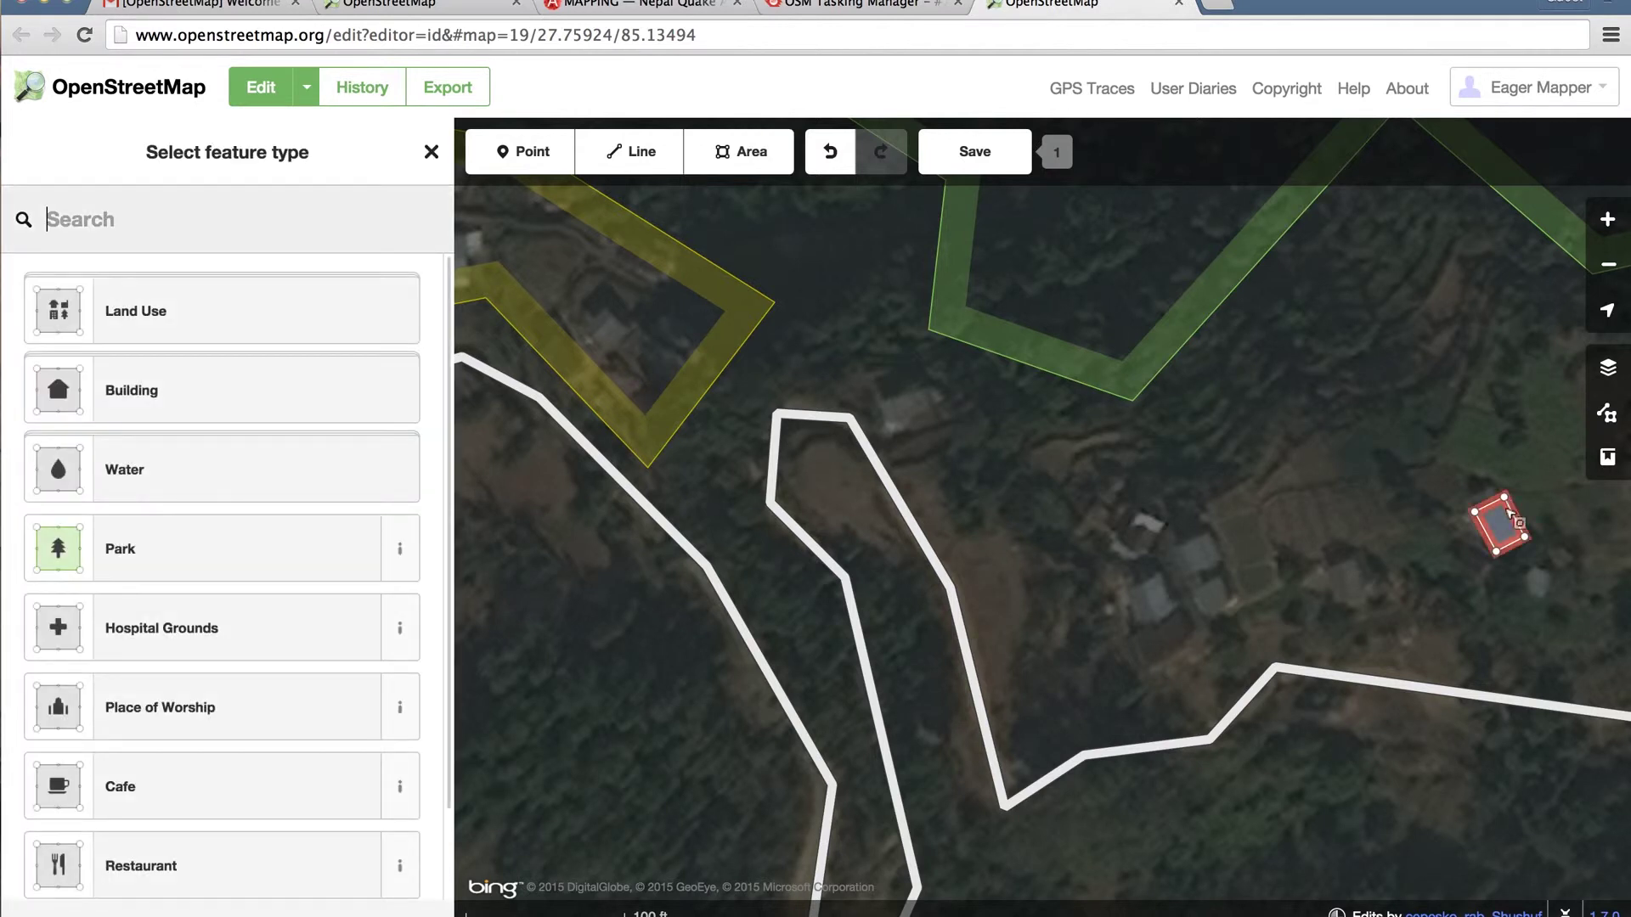
Step: Classify the traced area as a generic Building from the building feature types
{"action": "left_click", "coordinate": [156, 393]}
{"action": "scroll", "coordinate": [155, 766], "scroll_direction": "down", "scroll_amount": 2}
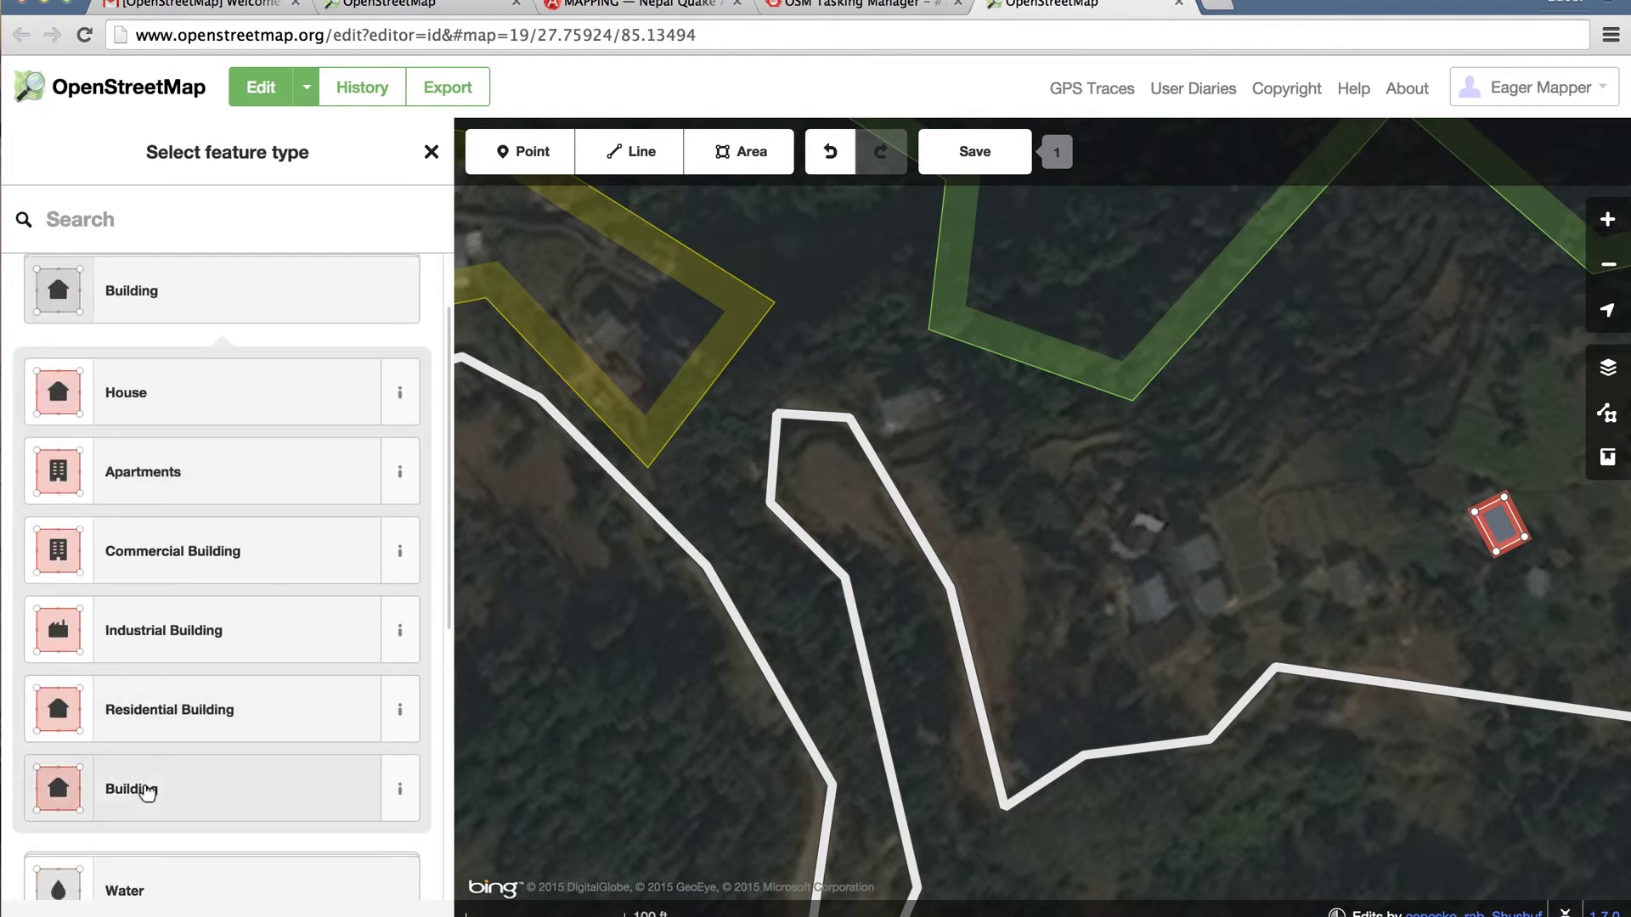
{"action": "left_click", "coordinate": [145, 785]}
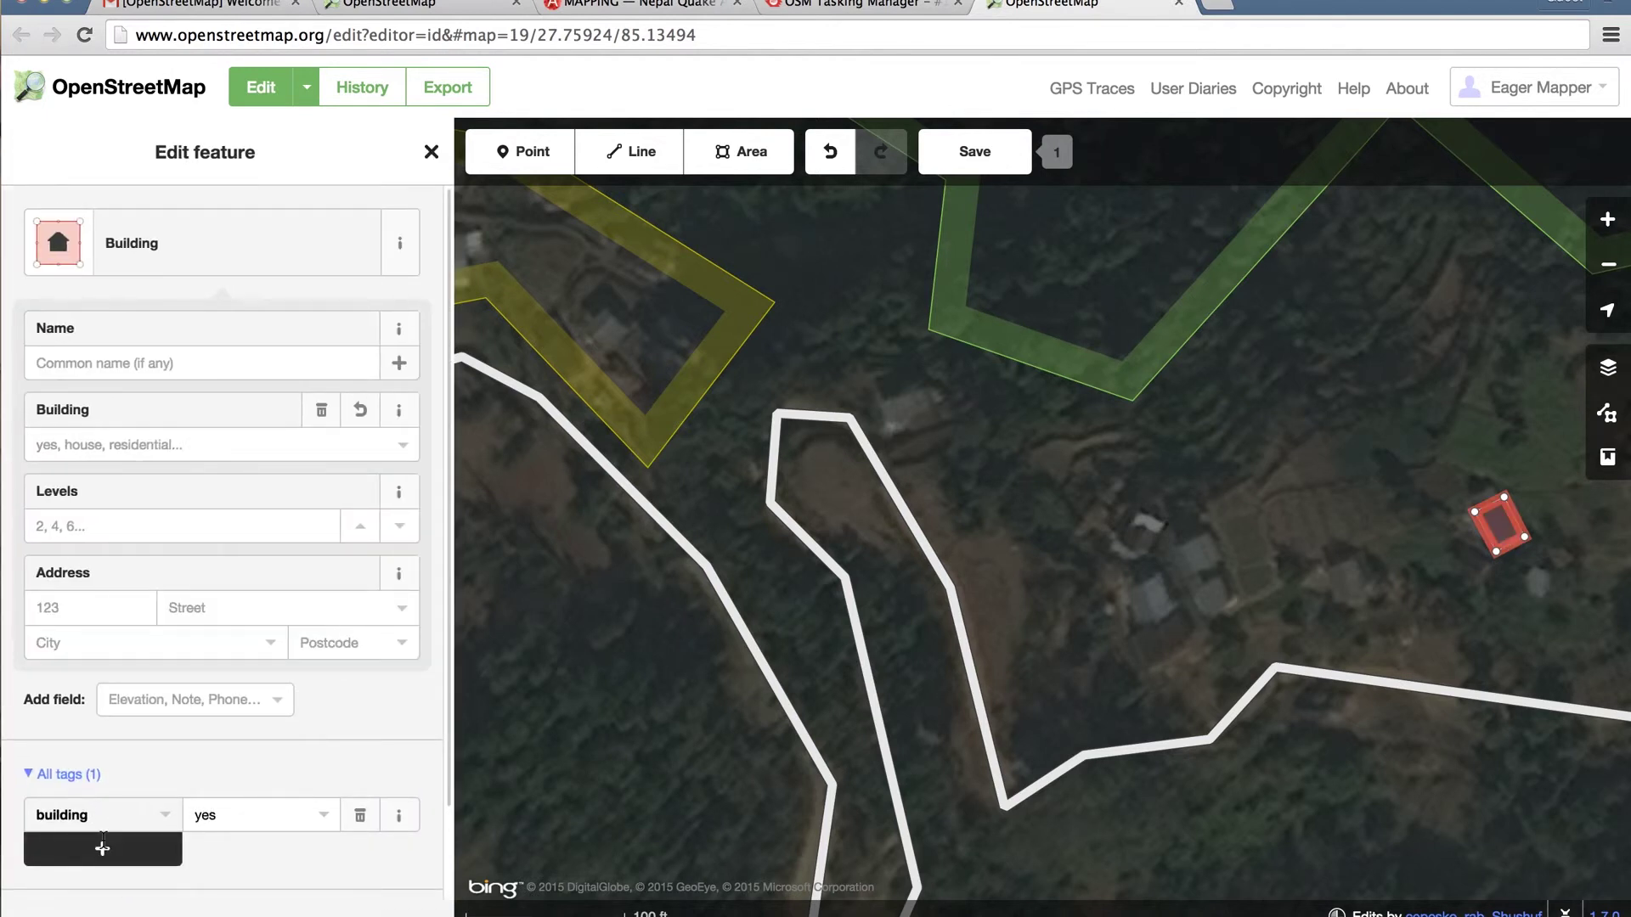
Step: Add the tag source=Bing to the new building and close its feature editor
{"action": "left_click", "coordinate": [102, 847]}
{"action": "type", "text": "source"}
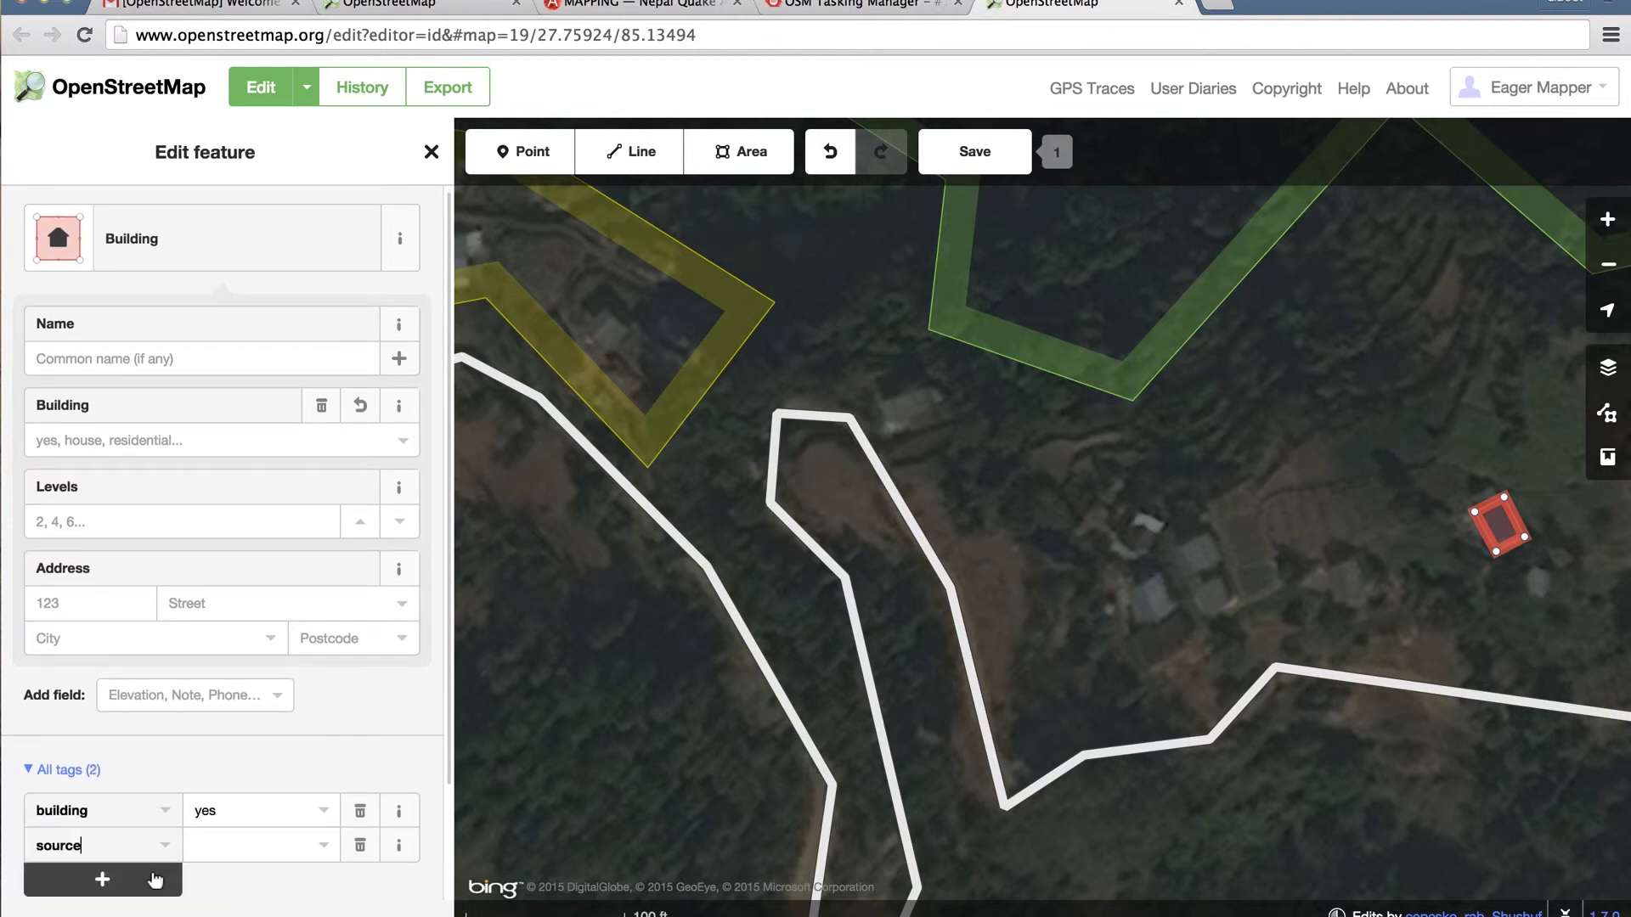
{"action": "left_click", "coordinate": [301, 845]}
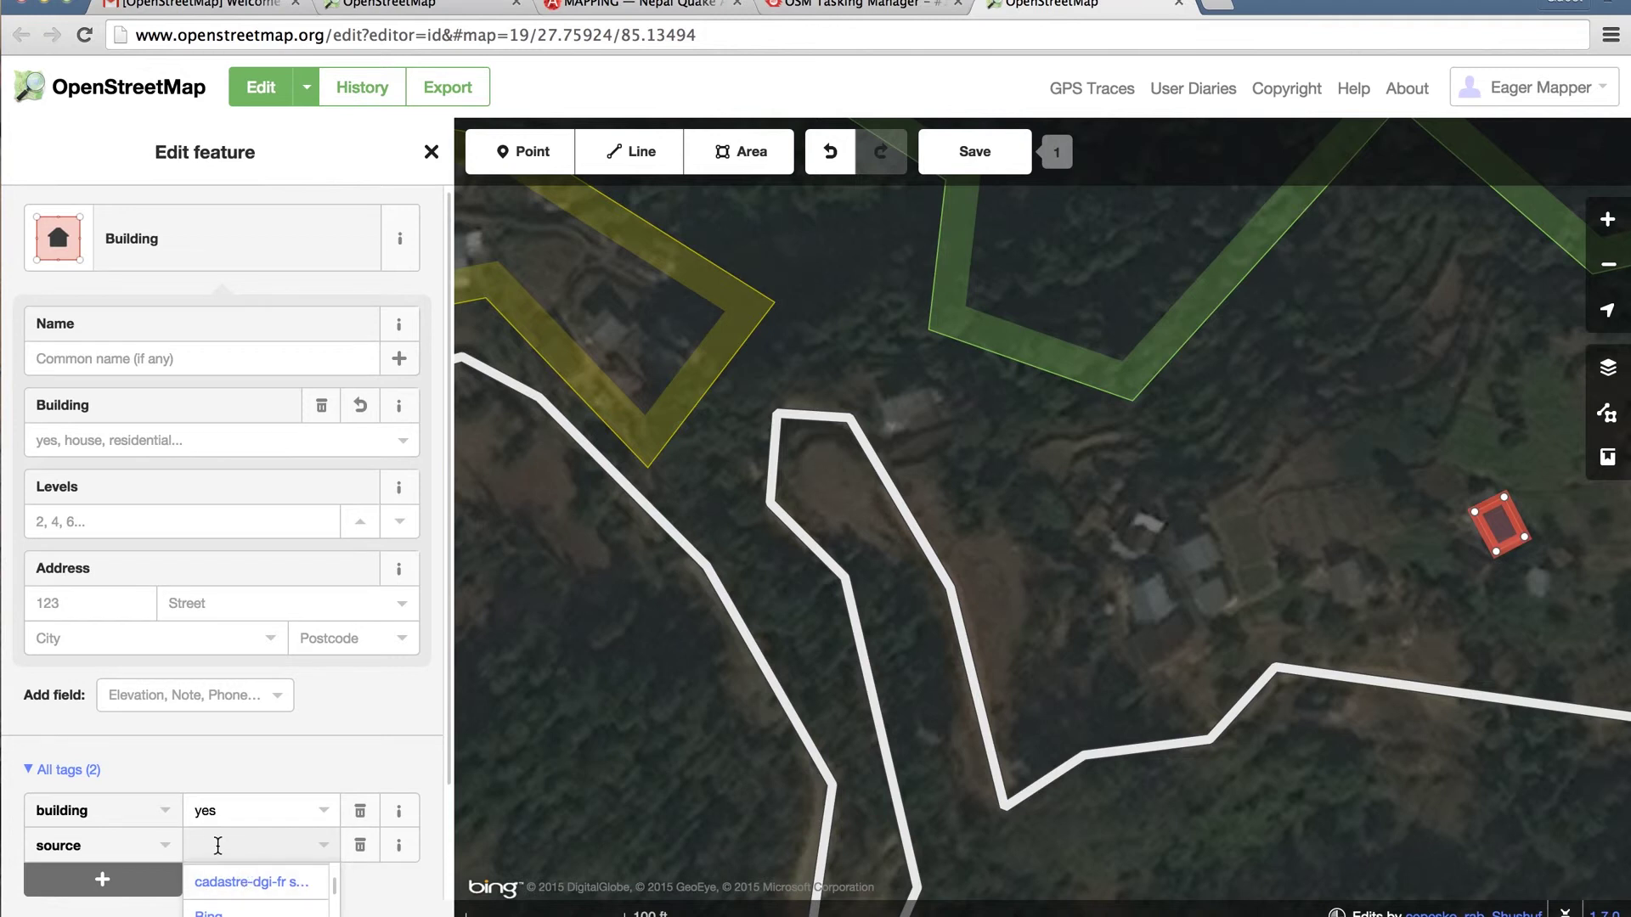
{"action": "left_click", "coordinate": [208, 912]}
{"action": "scroll", "coordinate": [226, 862], "scroll_direction": "down", "scroll_amount": 3}
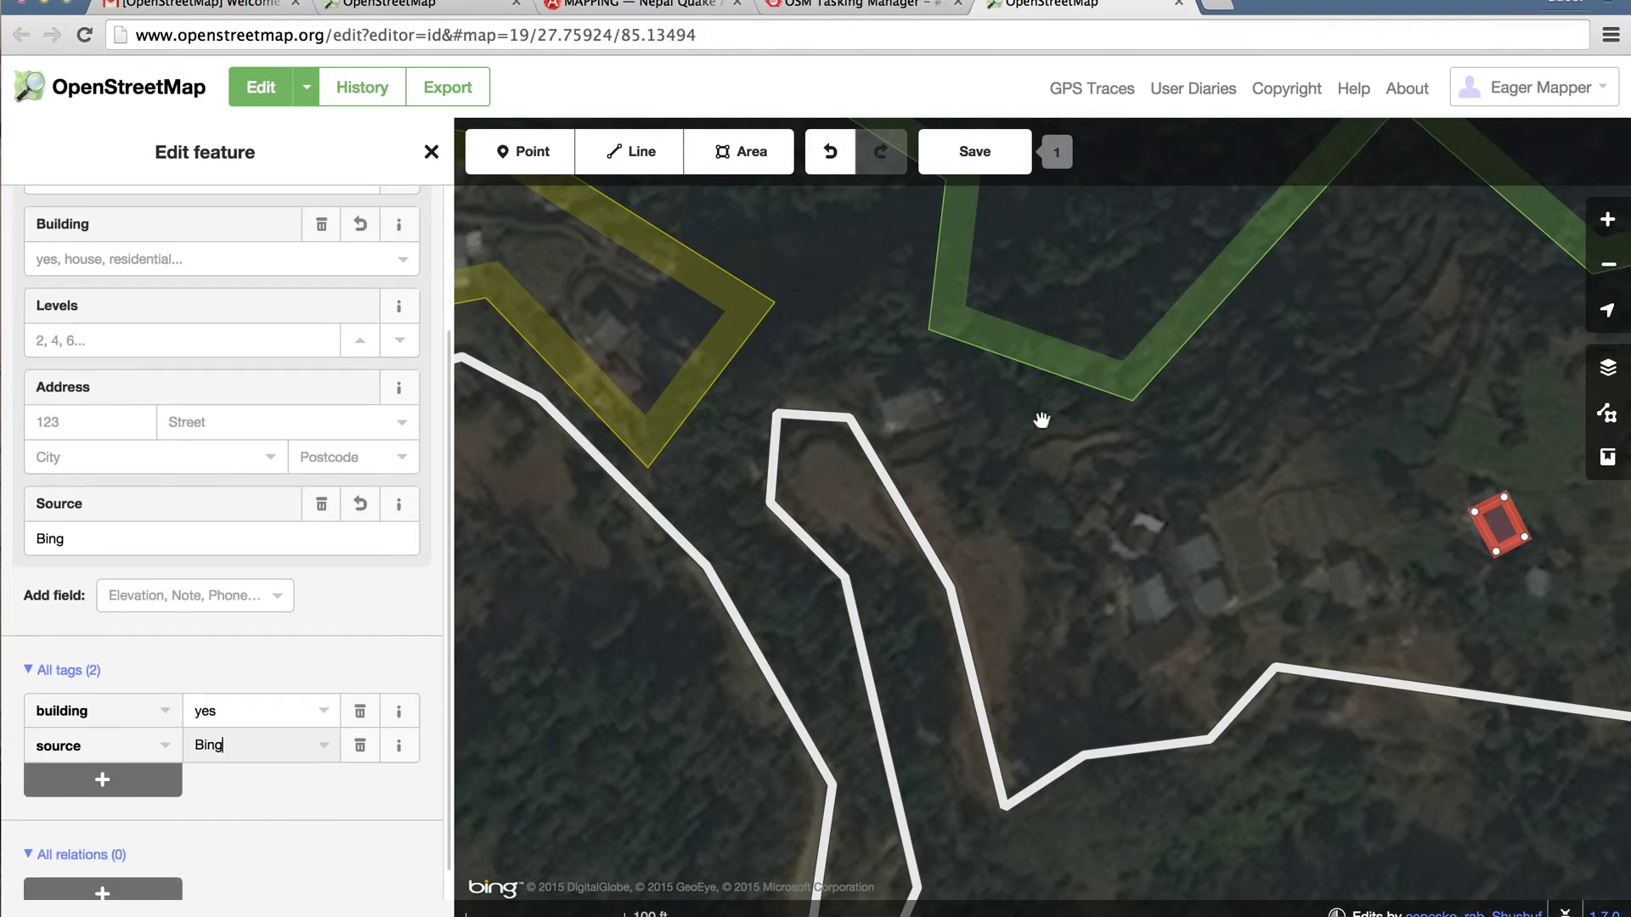
{"action": "left_click", "coordinate": [430, 155]}
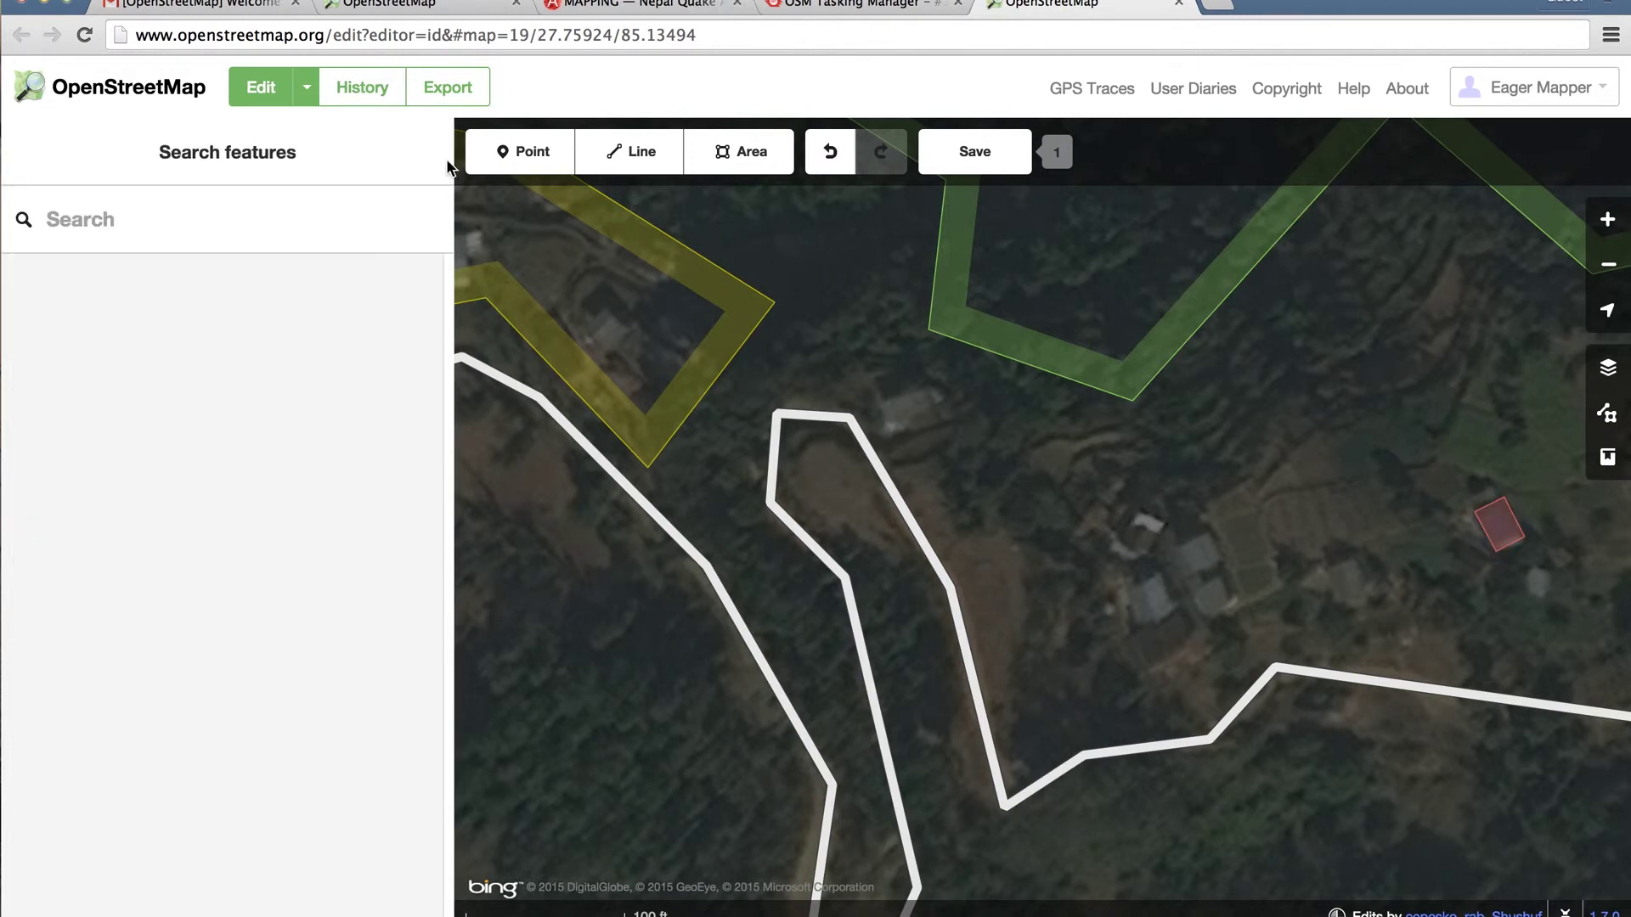
Step: Upload the new building to OpenStreetMap with the commit message #hotosm-project-1018
{"action": "left_click", "coordinate": [966, 157]}
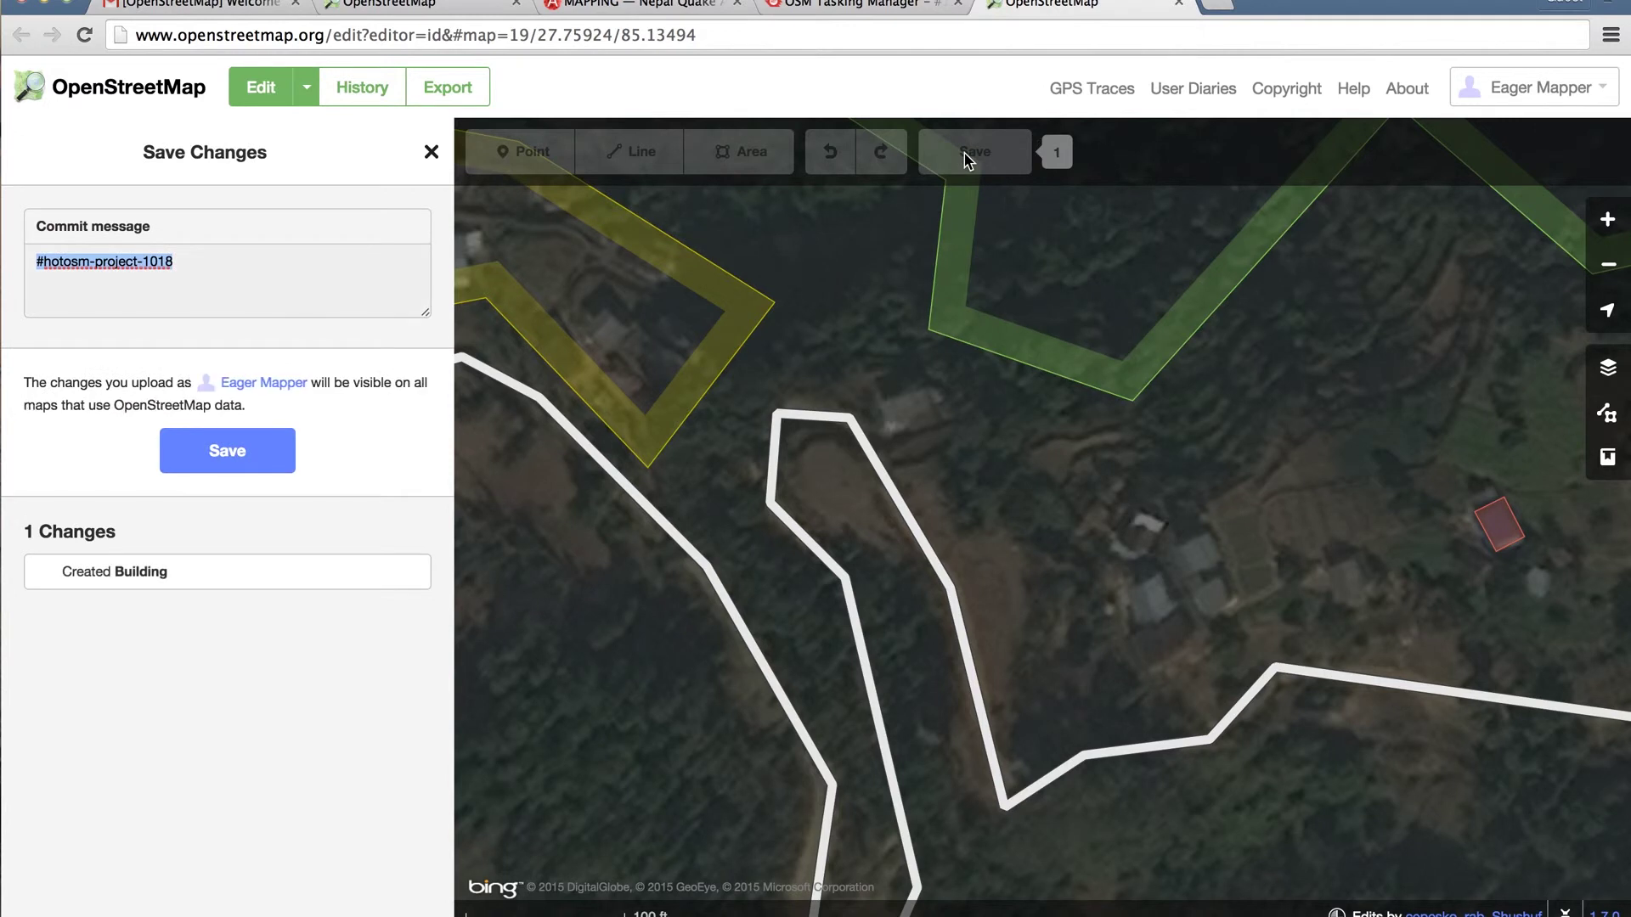
{"action": "left_click", "coordinate": [205, 451]}
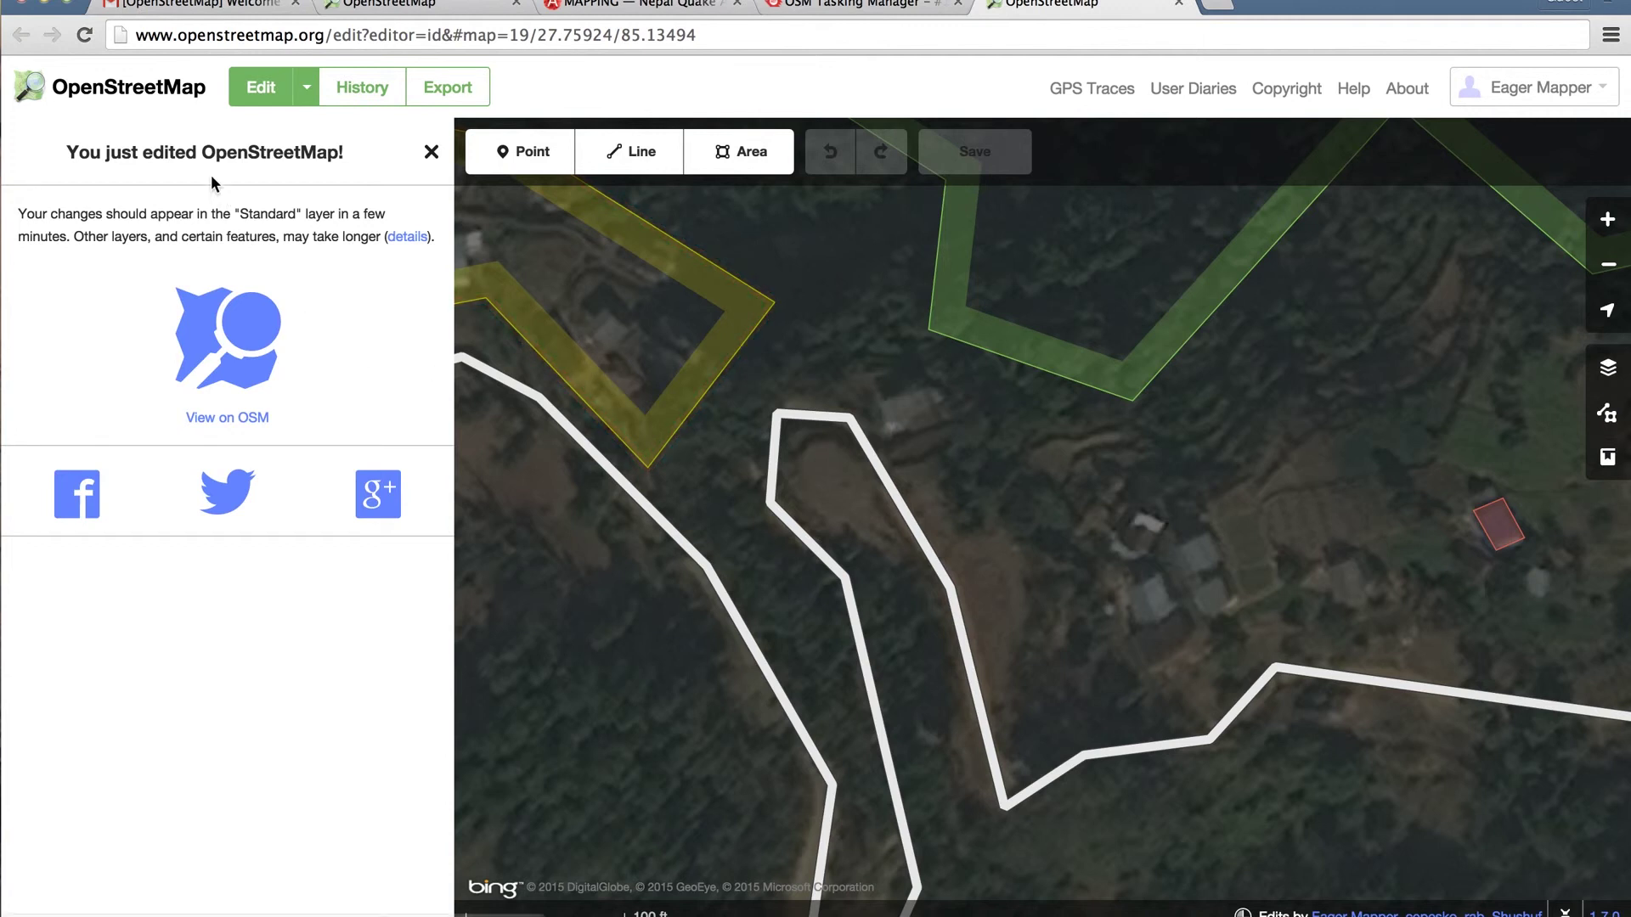
Step: Switch to the Tasking Manager and mark task #1287 of project #1018 as done
{"action": "left_click", "coordinate": [814, 8]}
{"action": "left_click", "coordinate": [310, 185]}
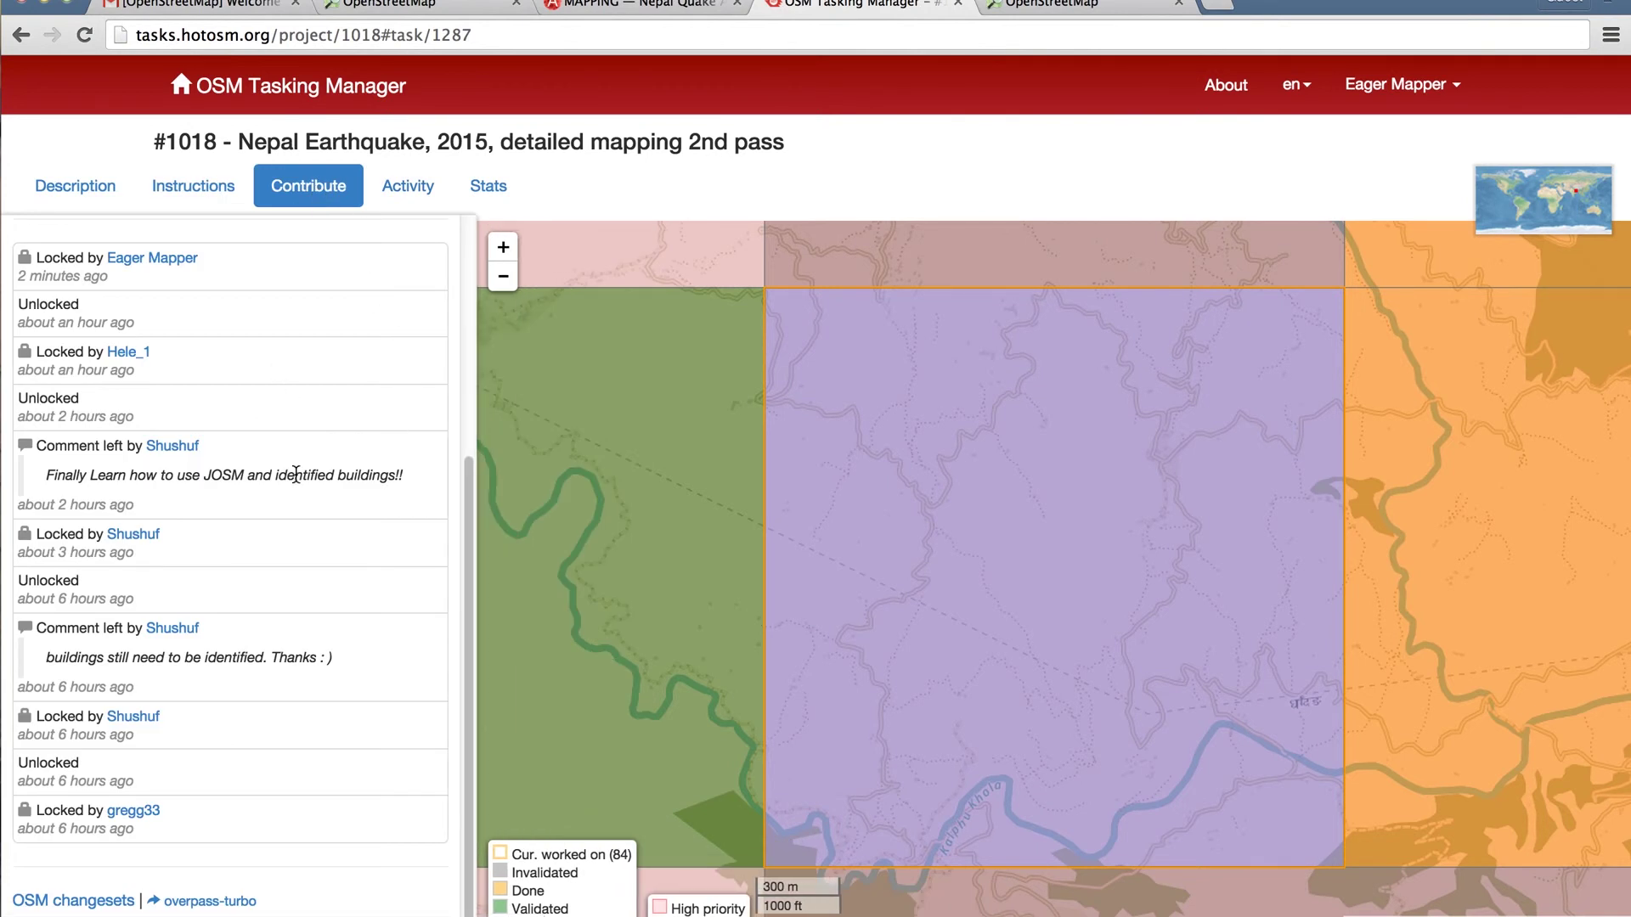
{"action": "left_click", "coordinate": [316, 537]}
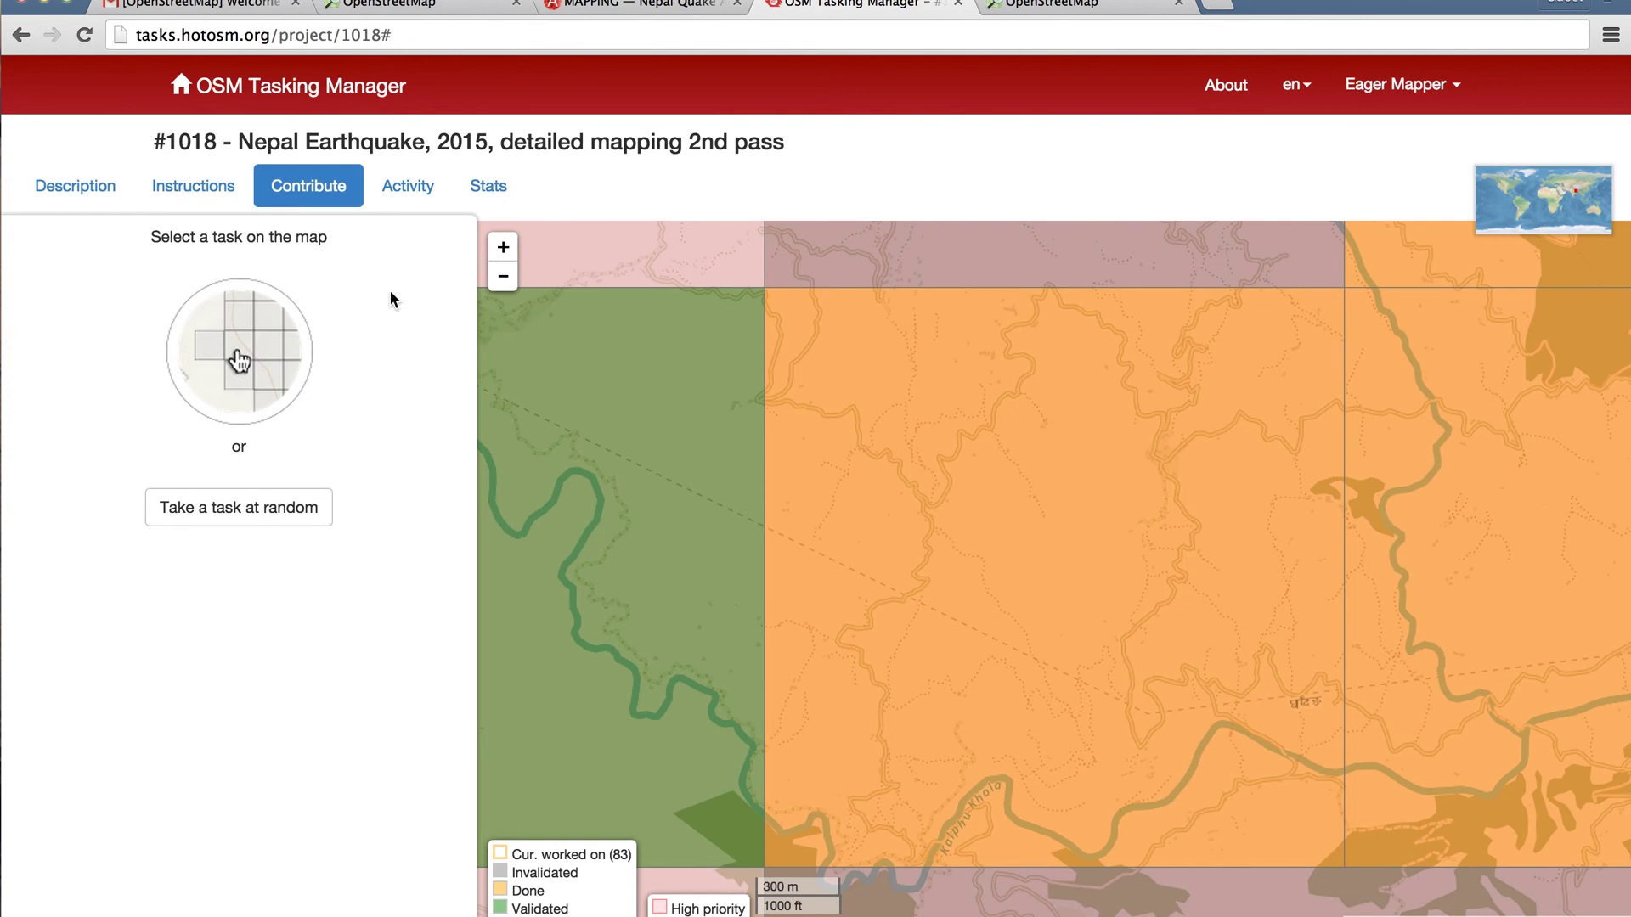
Step: Switch to the Nepal Quake Aid mapping page
{"action": "left_click", "coordinate": [600, 5]}
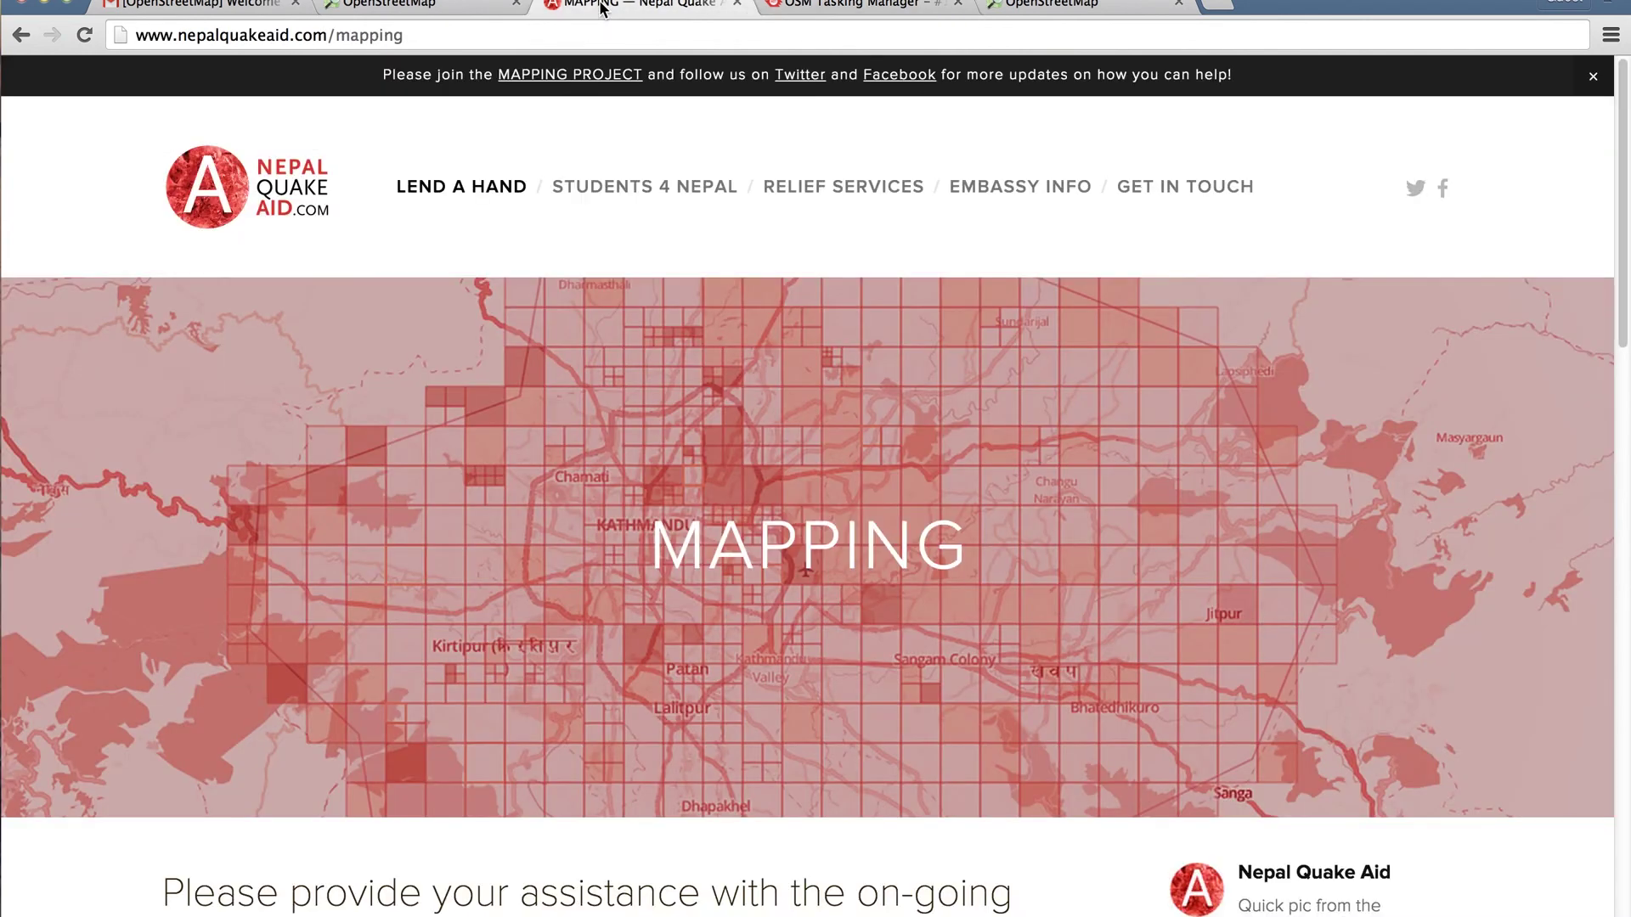